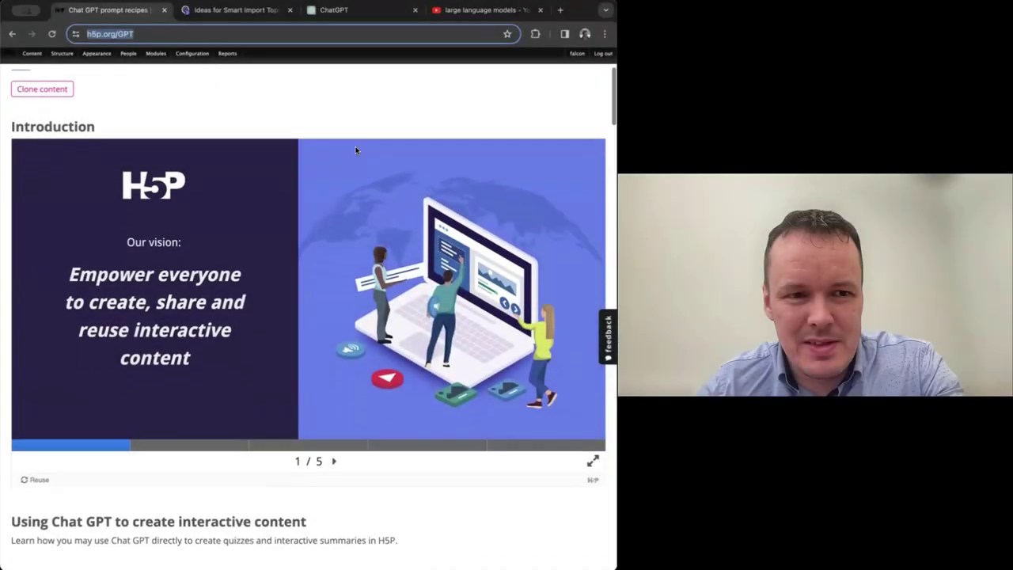
Step: Go through the five slides of the Introduction presentation up to the 2024 AI Roadmap slide
scroll(355, 150, down, 1)
scroll(355, 150, down, 1)
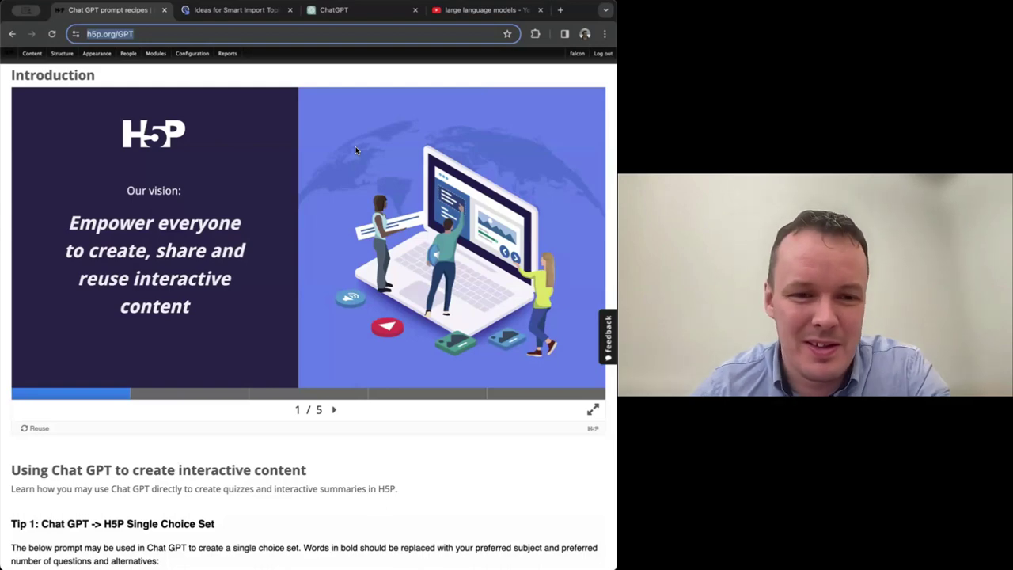
click(182, 393)
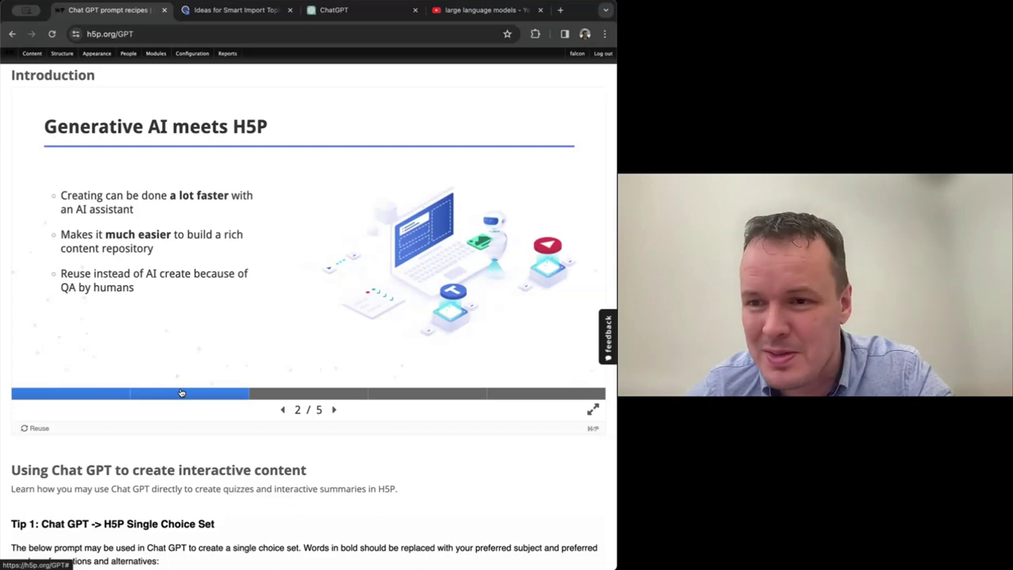
click(309, 393)
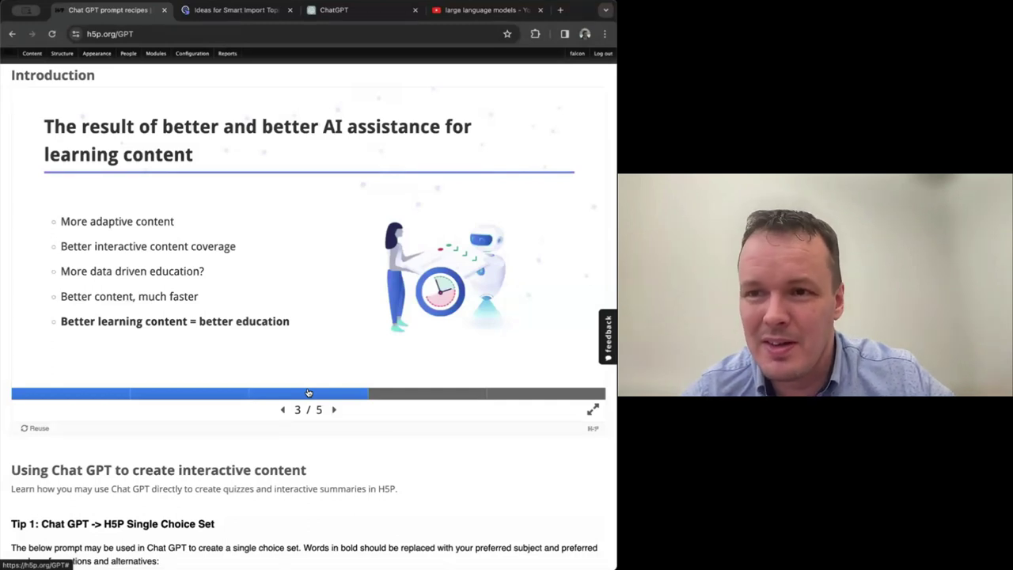
click(408, 394)
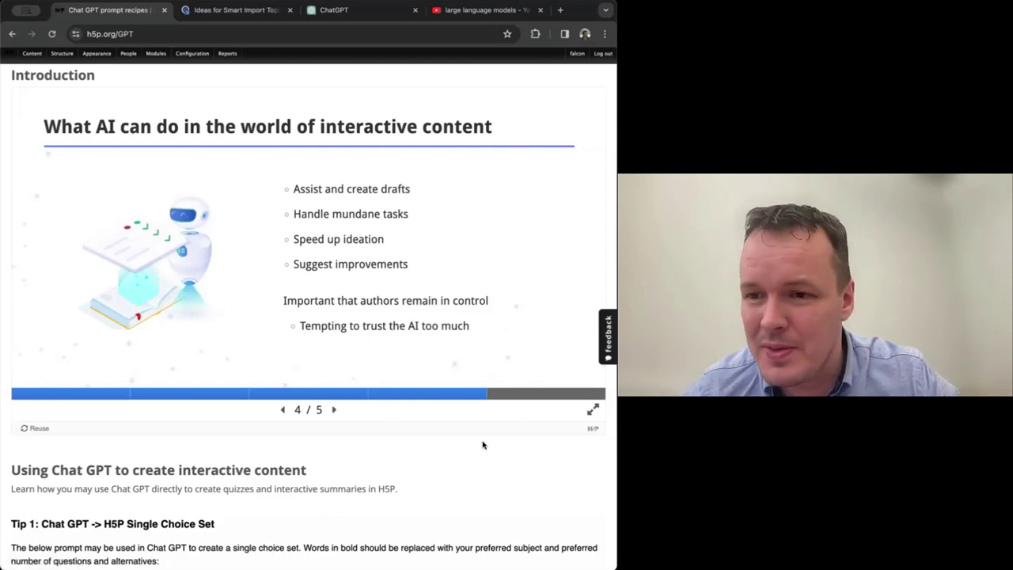
click(515, 394)
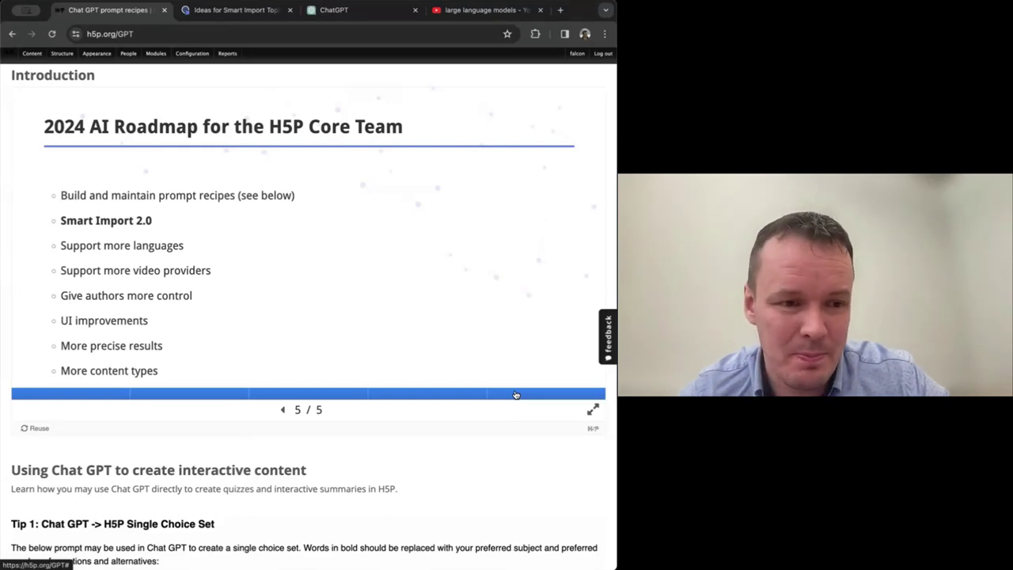
Step: Examine Tip 1 on using ChatGPT to create an H5P Single Choice Set, including its prompt and question list
scroll(515, 394, down, 1)
scroll(515, 395, down, 2)
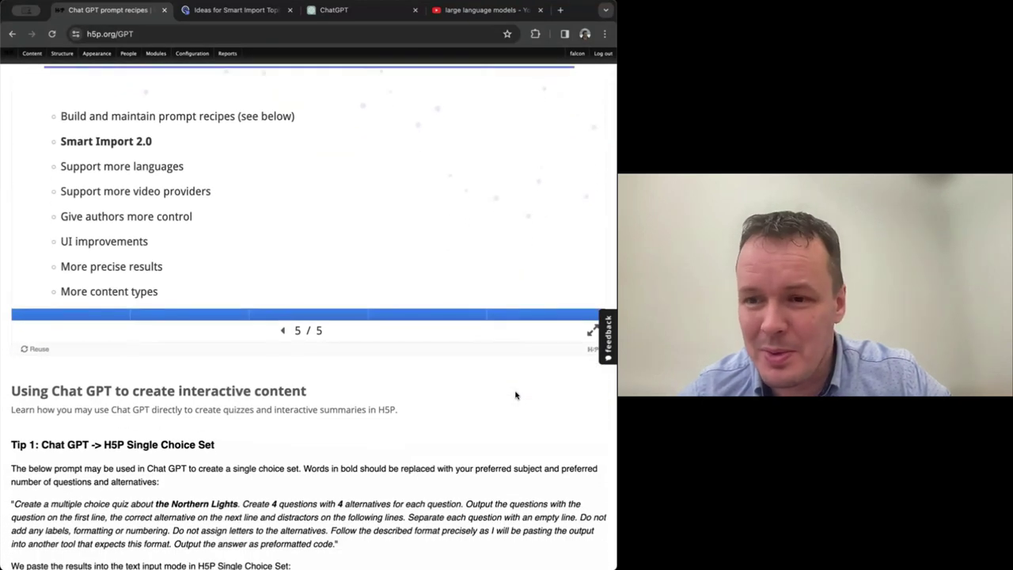
scroll(515, 394, down, 3)
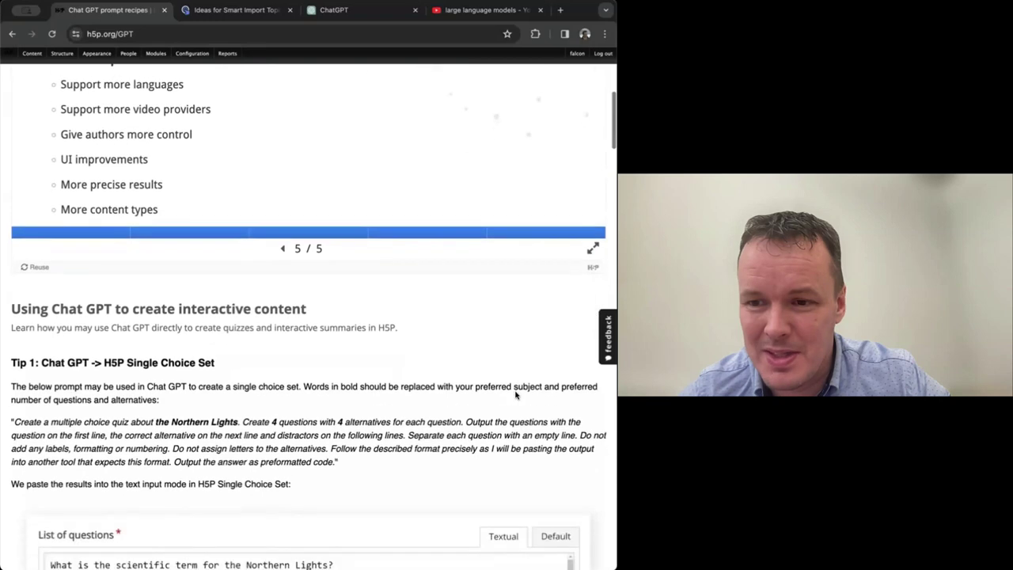
scroll(516, 395, down, 6)
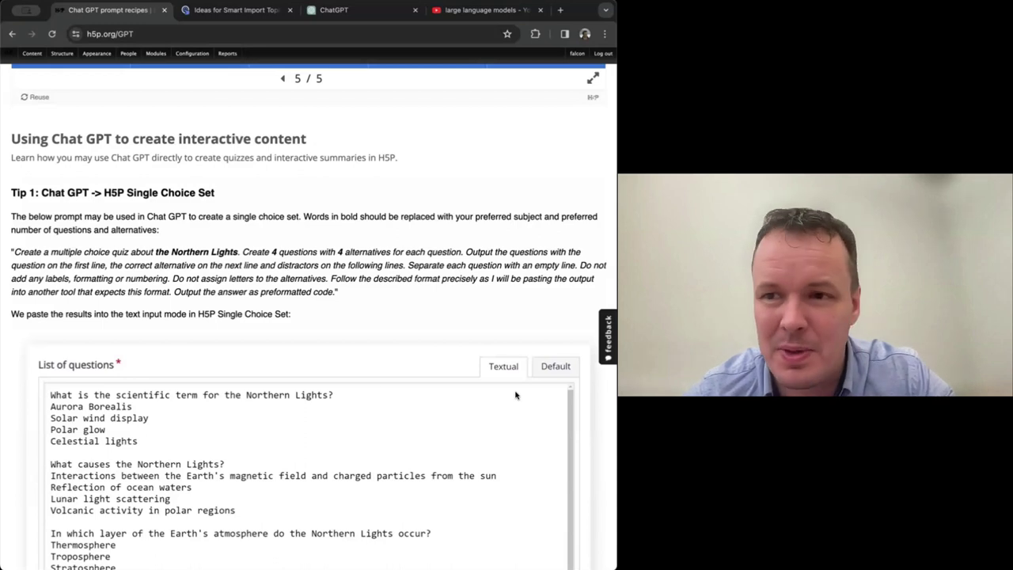
scroll(515, 395, down, 3)
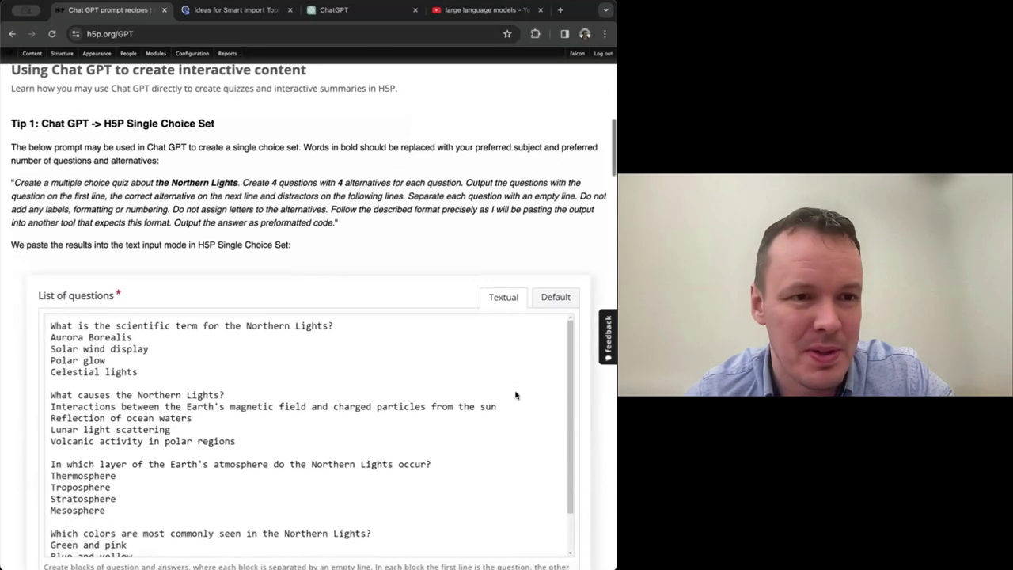
scroll(515, 394, up, 1)
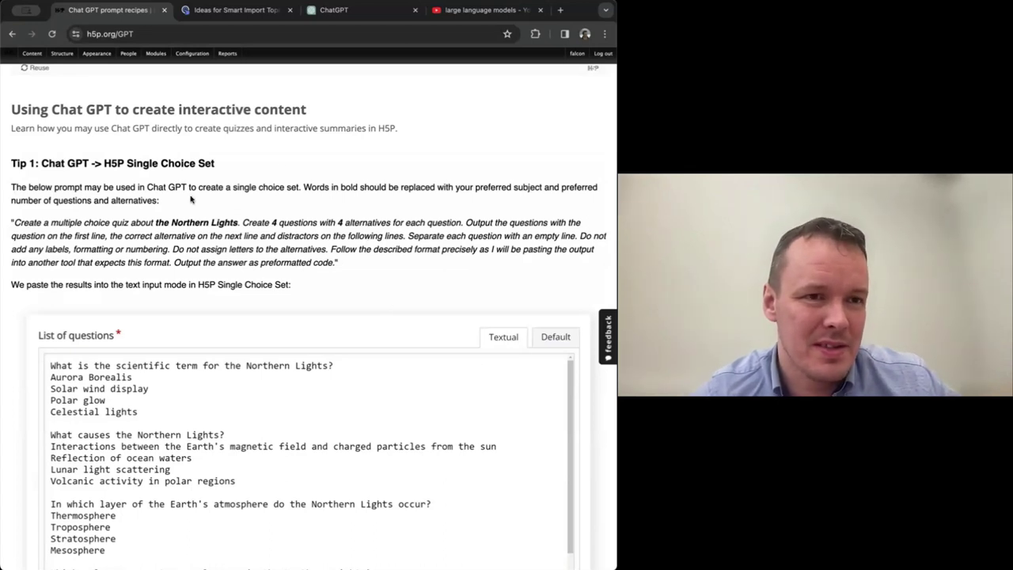
scroll(297, 239, up, 2)
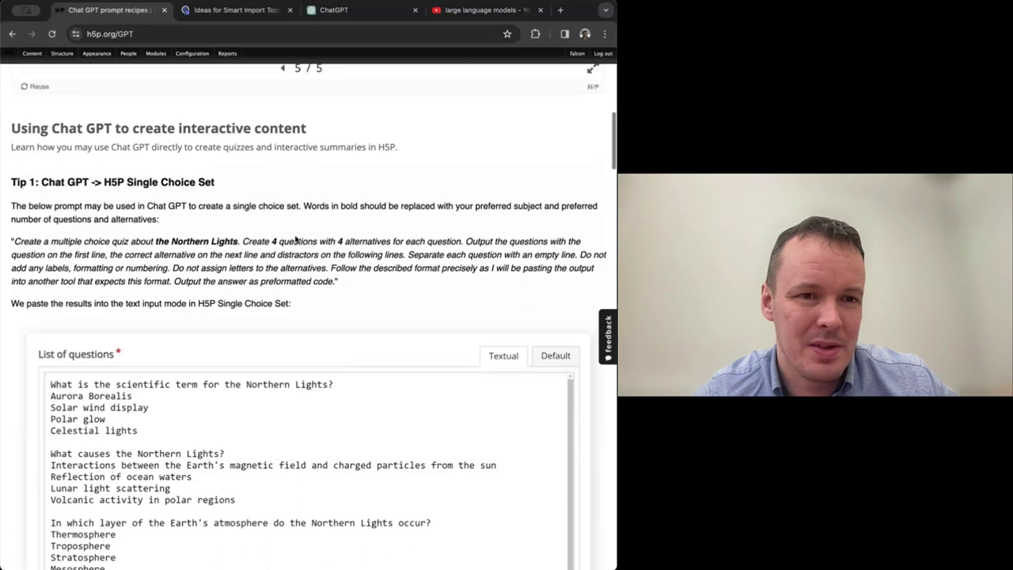
scroll(294, 243, down, 1)
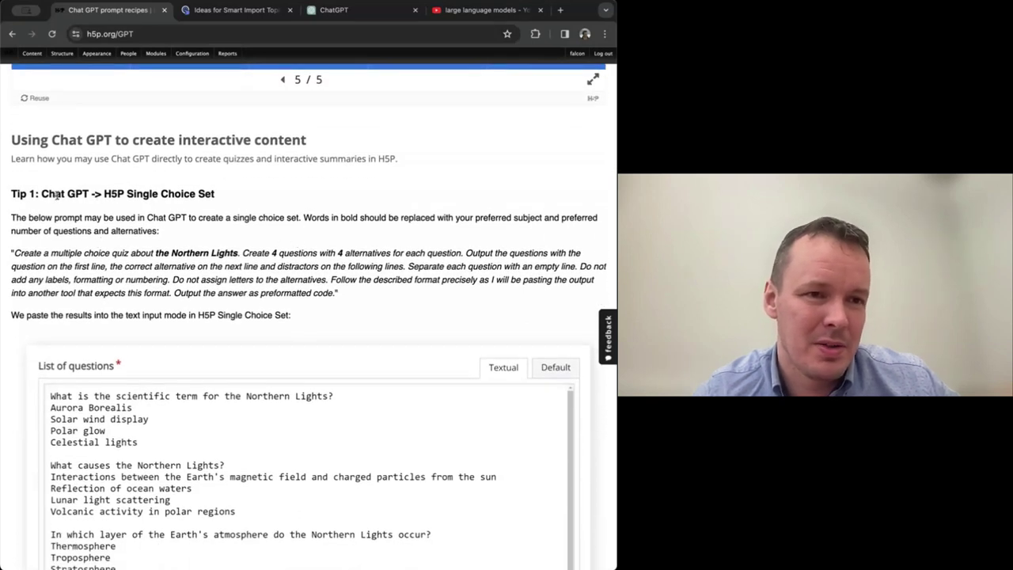
scroll(190, 193, down, 5)
scroll(191, 191, down, 2)
scroll(191, 191, up, 7)
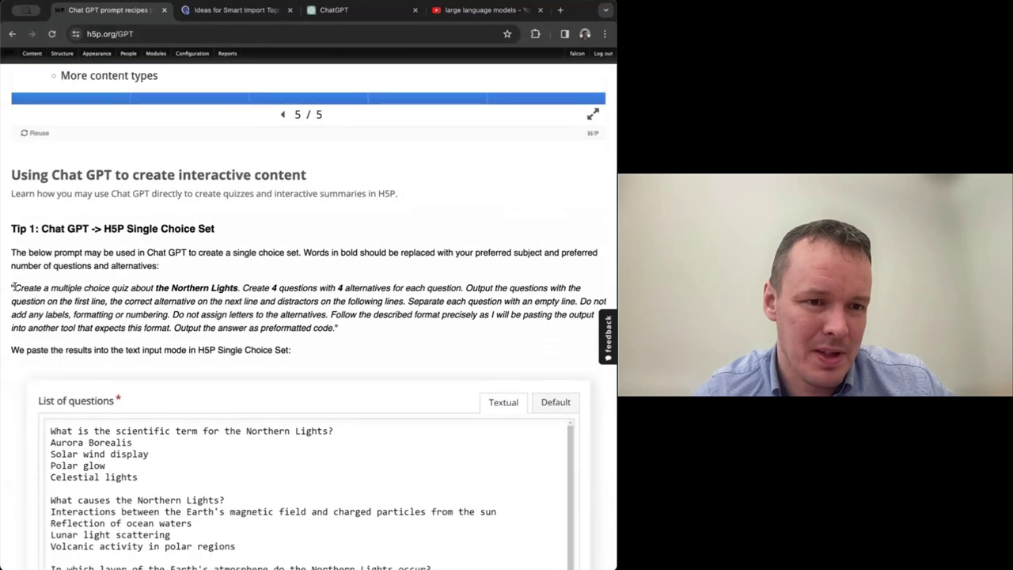
Step: Highlight the Tip 1 prompt and its replaceable parts: the topic, the number of questions and the number of alternatives
drag(12, 287, 336, 327)
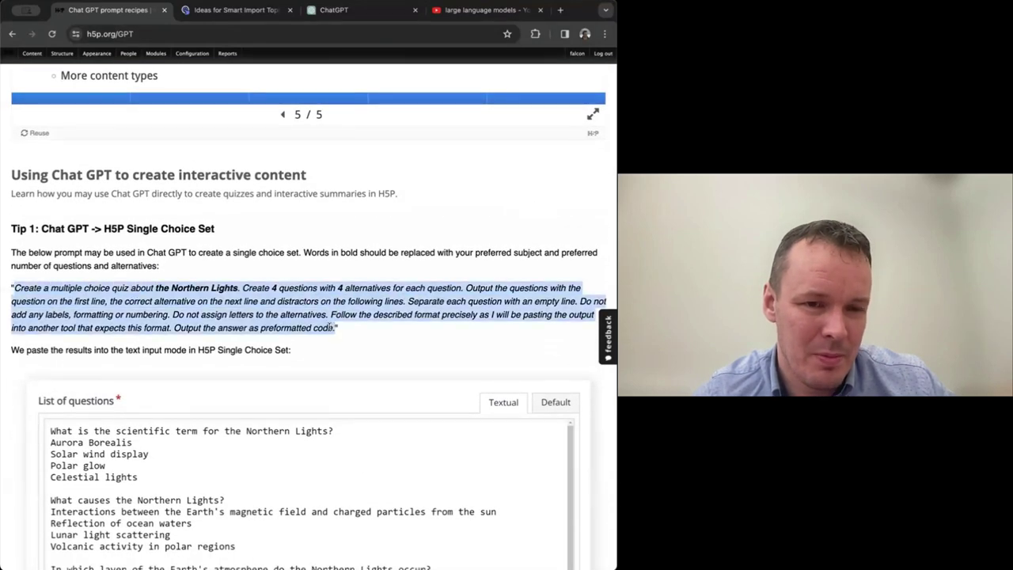
click(202, 283)
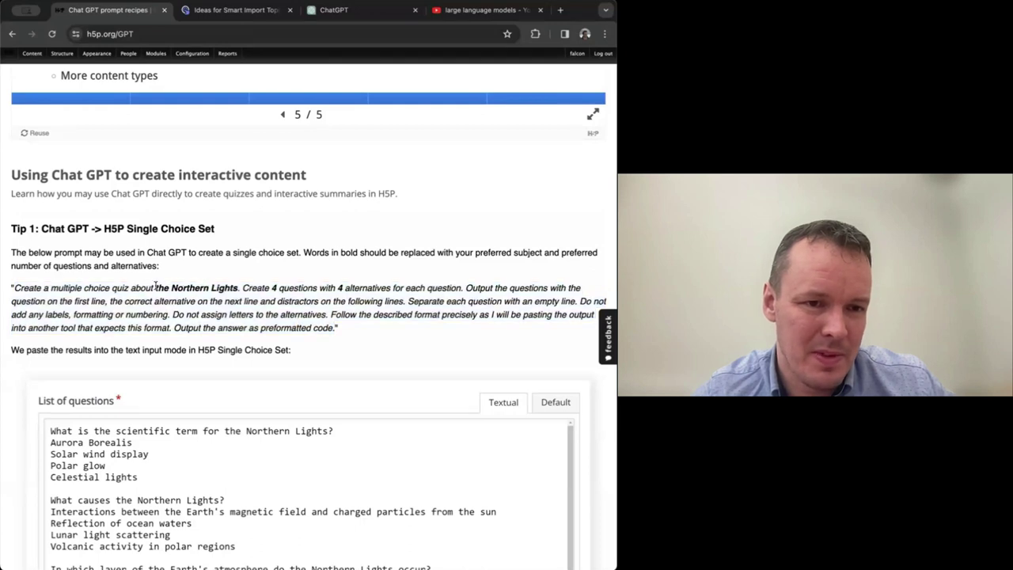
drag(156, 286, 309, 282)
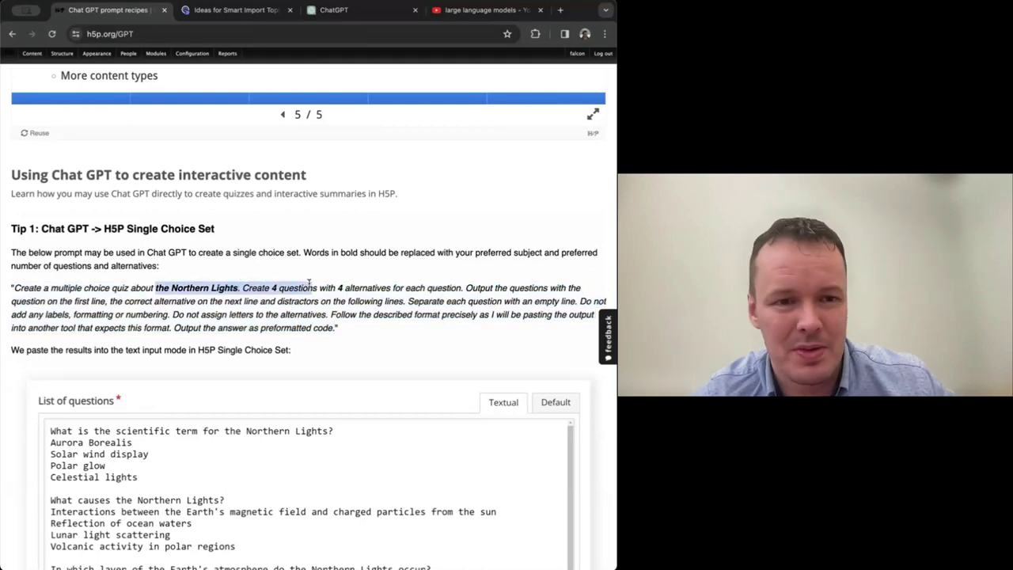
click(156, 287)
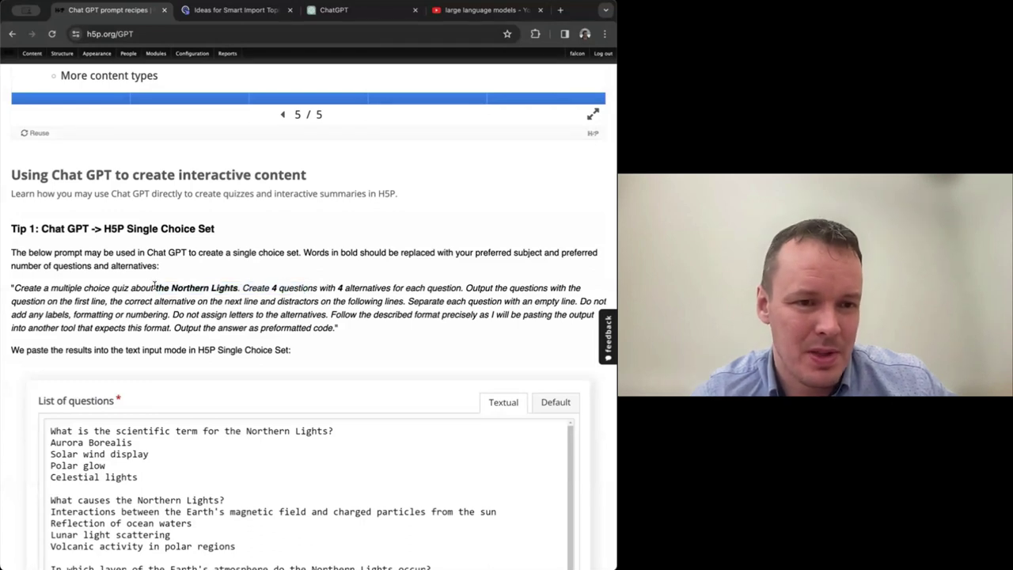
drag(155, 288, 234, 288)
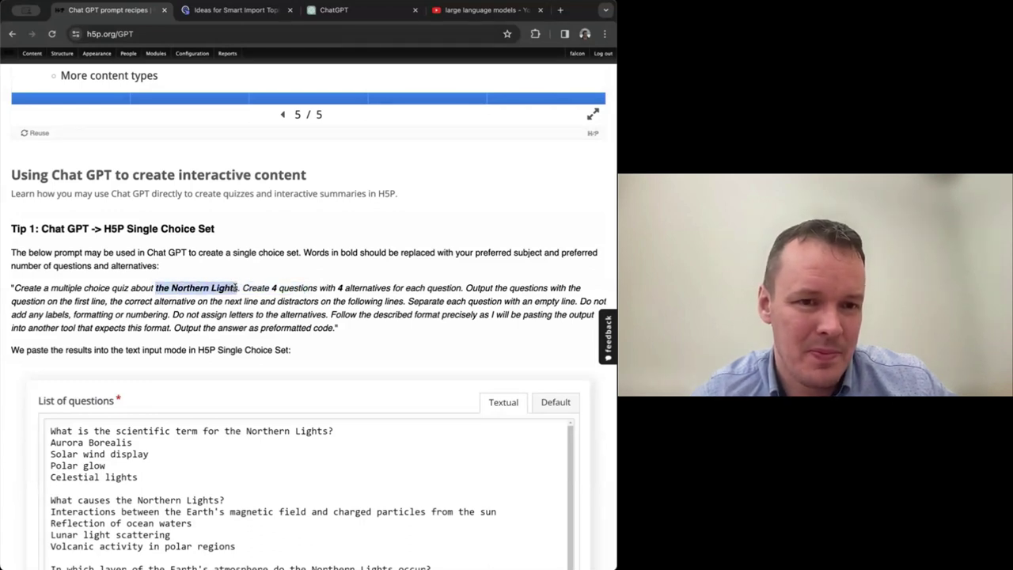
click(272, 284)
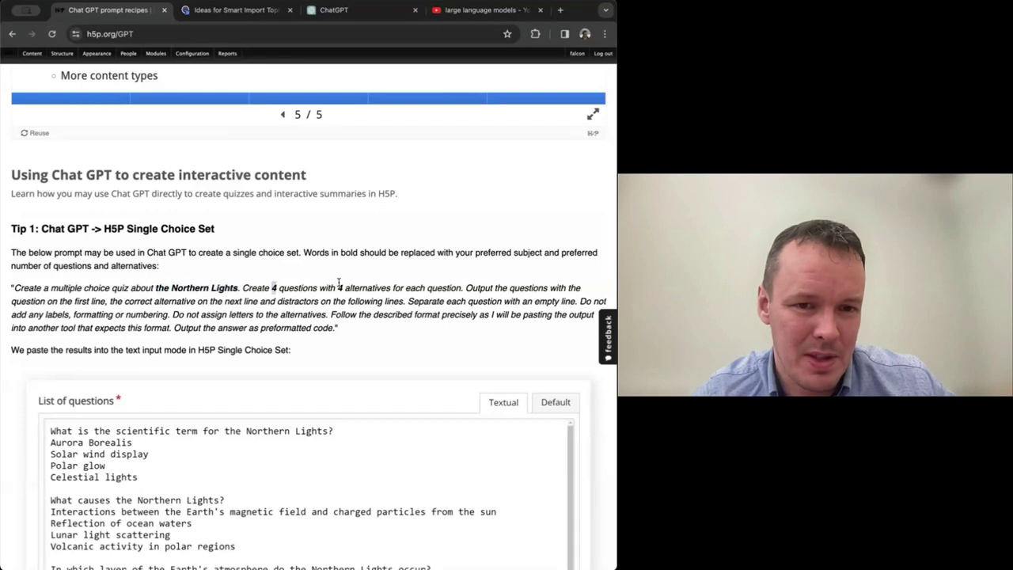
drag(339, 288, 349, 289)
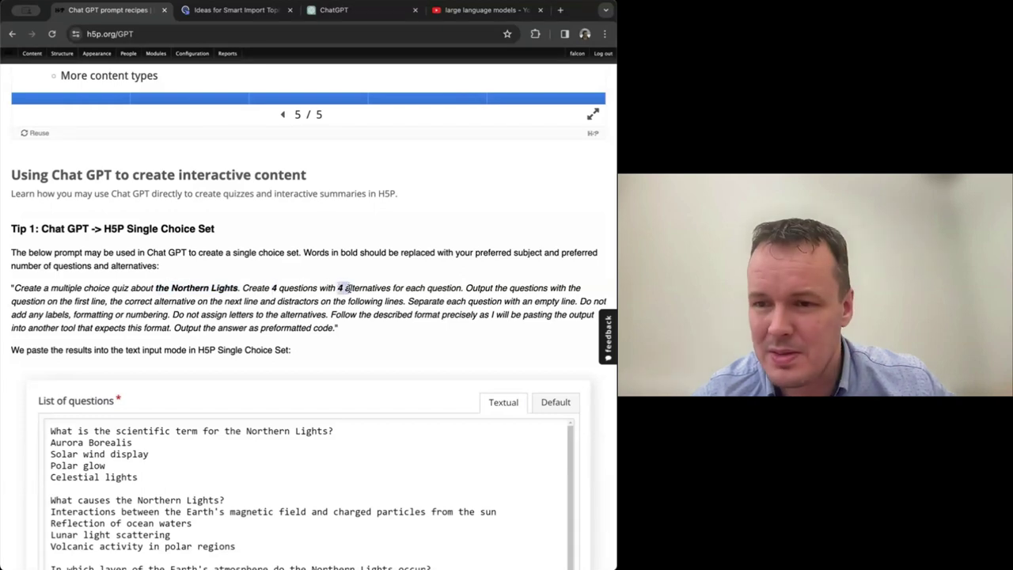
Step: Try the resulting Single Choice Set by answering the Northern Lights scientific term question with "Celestial lights"
scroll(349, 289, down, 5)
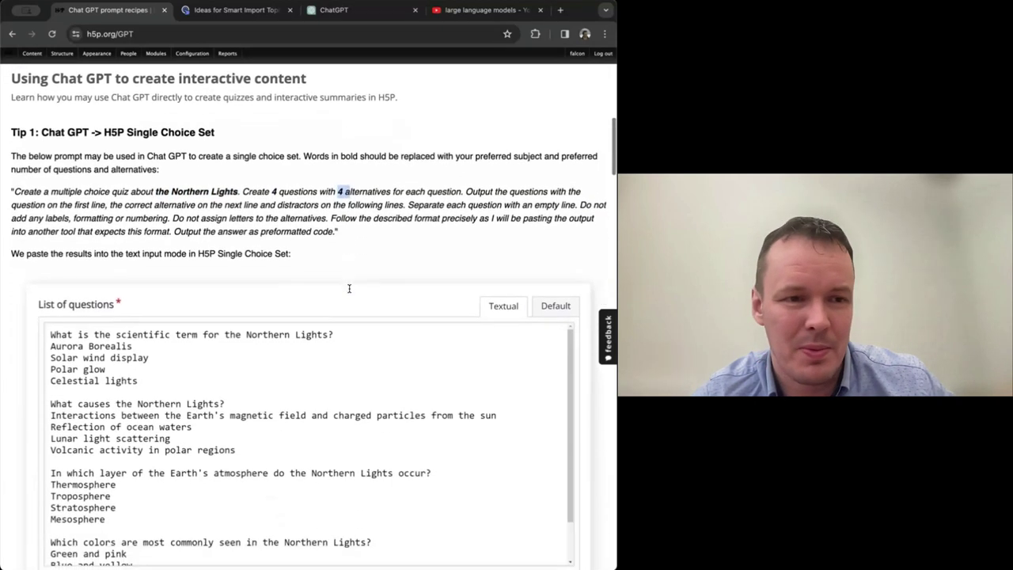
scroll(350, 292, down, 1)
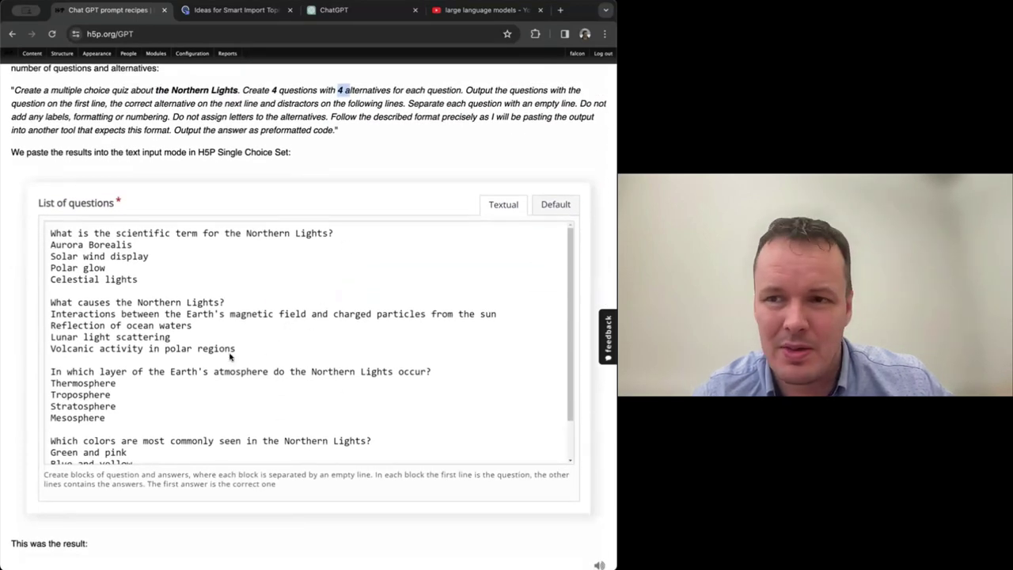
scroll(150, 356, down, 7)
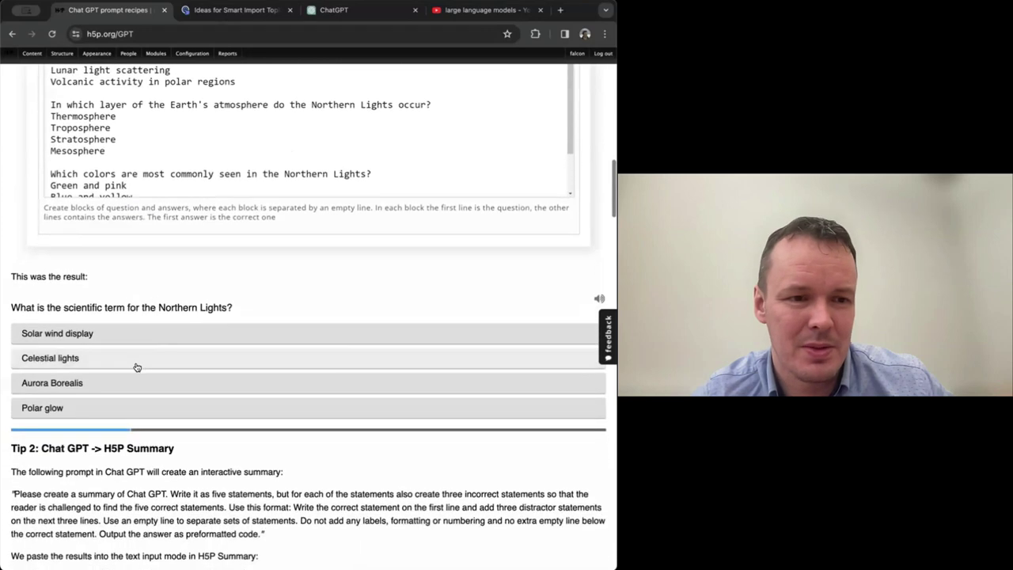
click(142, 365)
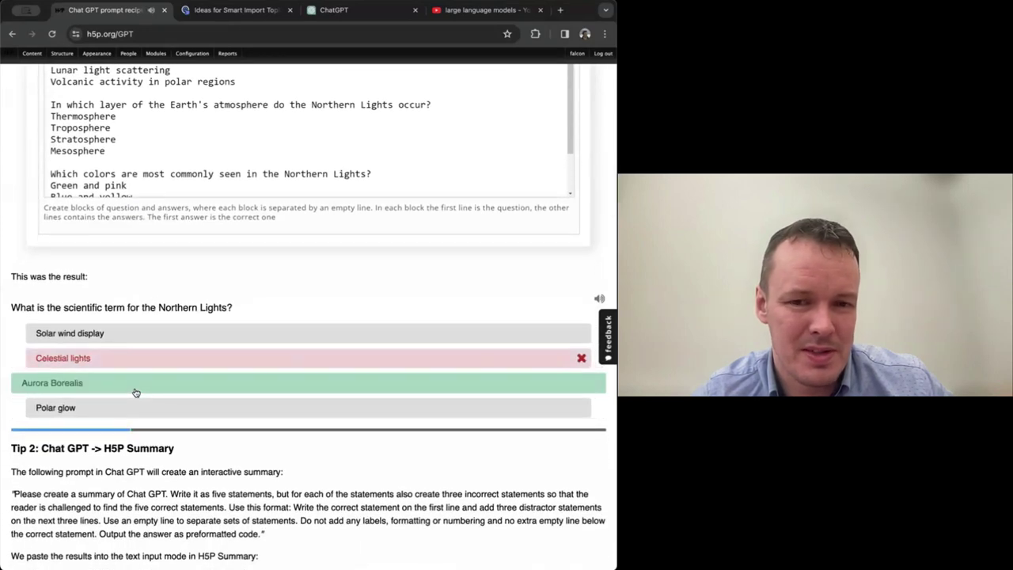
Step: Review the prompt recipes and example results for H5P Summary in Tip 2 and Drag the Words in Tip 3
scroll(136, 391, down, 5)
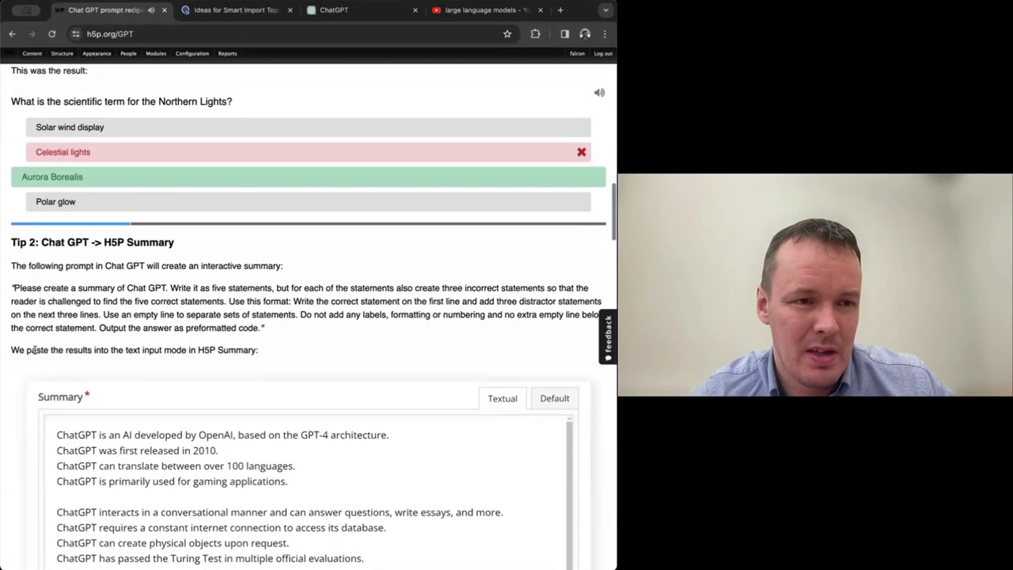
scroll(143, 248, down, 10)
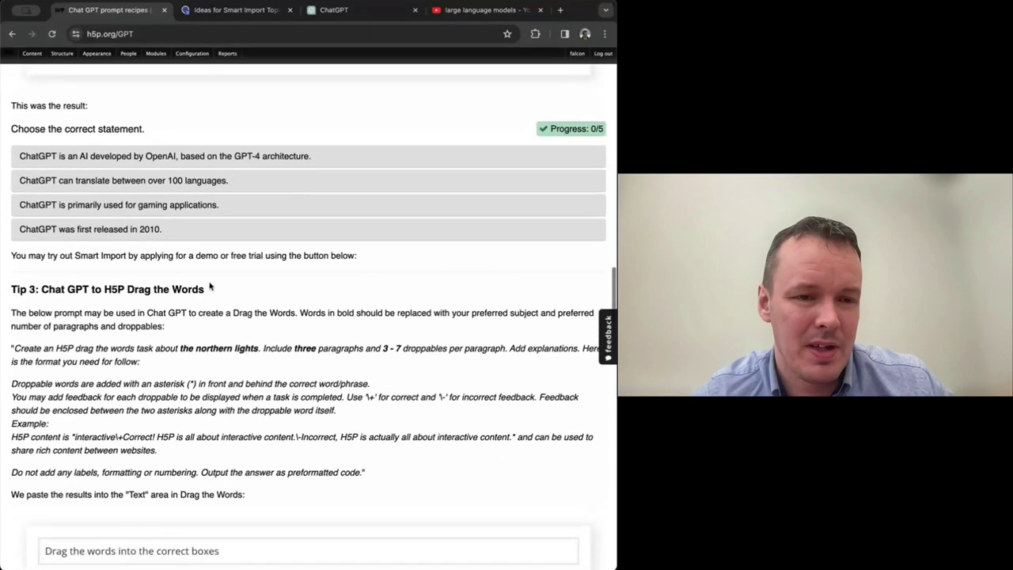
scroll(210, 287, down, 15)
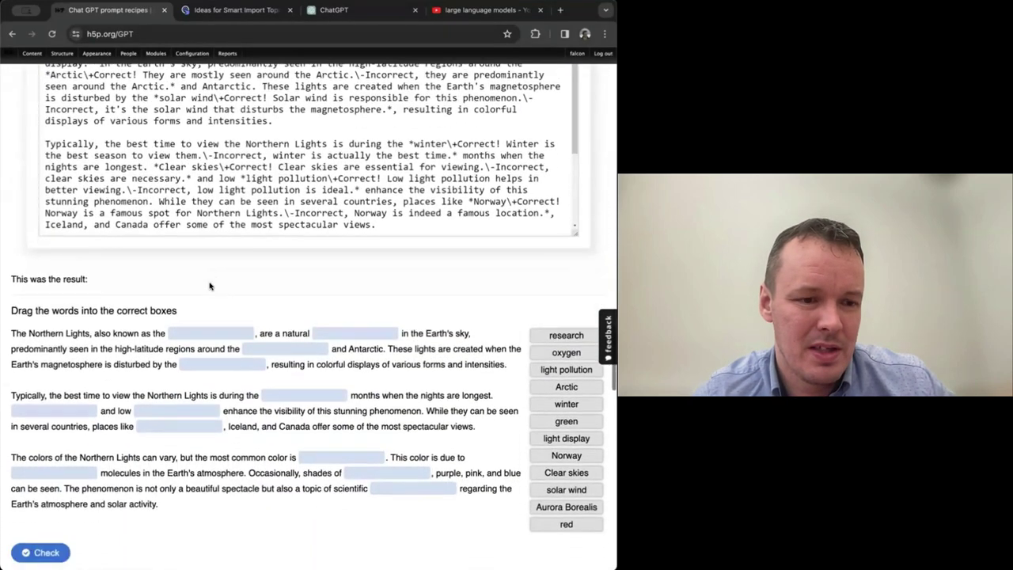
scroll(210, 286, down, 4)
scroll(210, 286, down, 1)
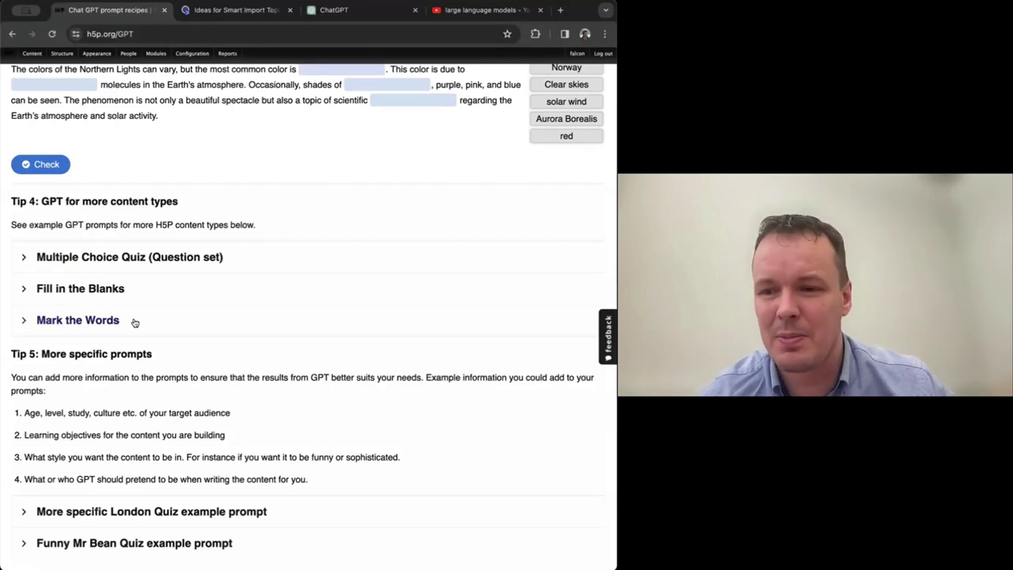
Step: Expand and collapse the Multiple Choice Quiz (Question set) and Fill in the Blanks example prompts under Tip 4
click(172, 258)
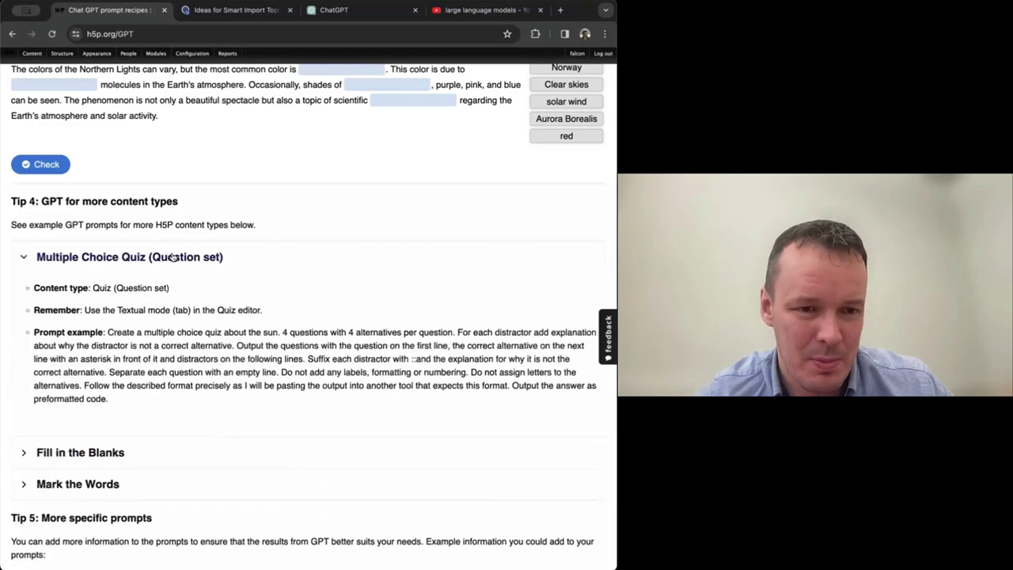
click(172, 257)
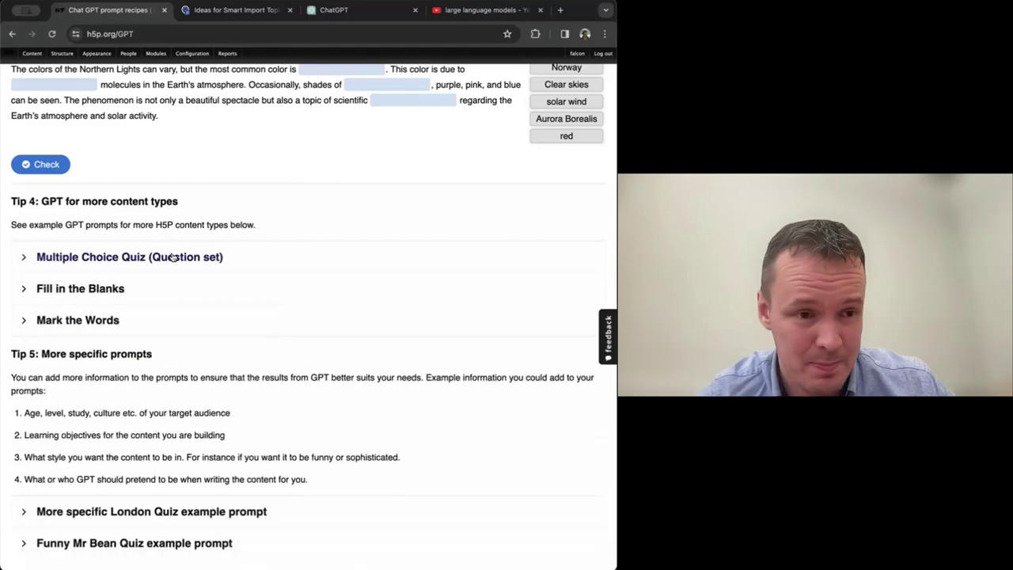
click(126, 290)
click(127, 290)
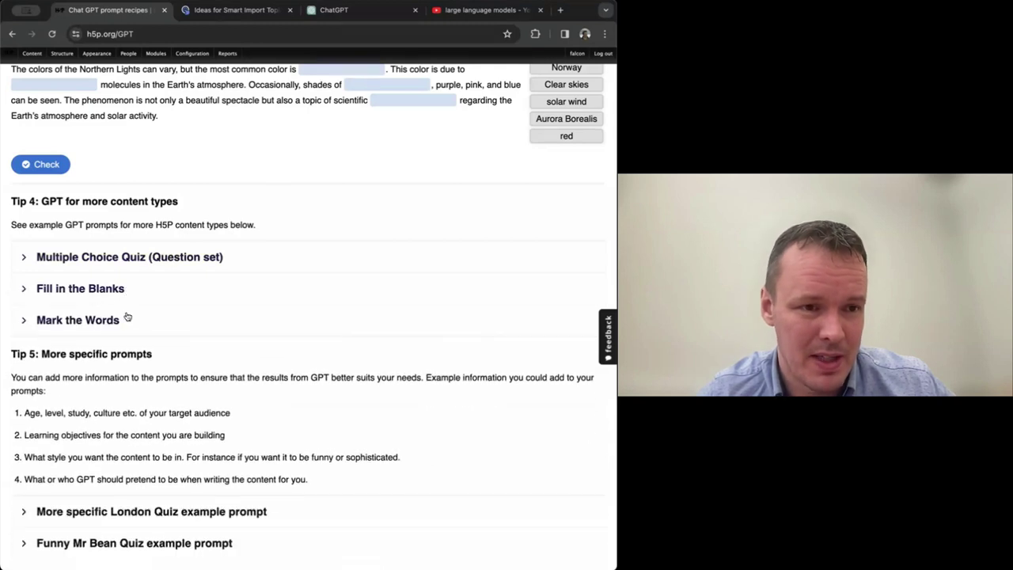
Step: Examine Tip 5 on more specific prompts, highlighting its title, and the Smart Import video example in Tip 6
scroll(146, 318, down, 4)
scroll(146, 317, up, 1)
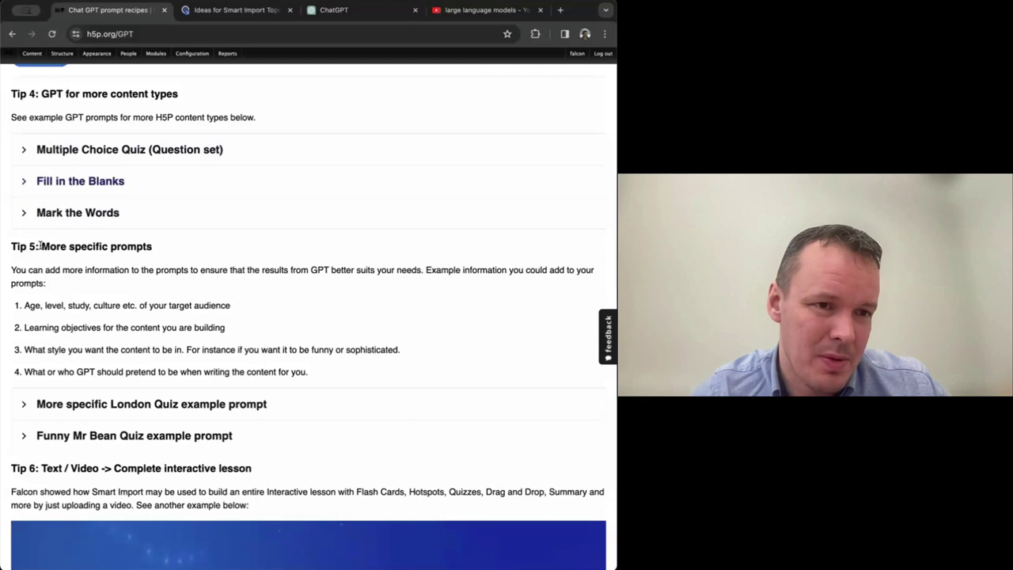
drag(39, 246, 170, 247)
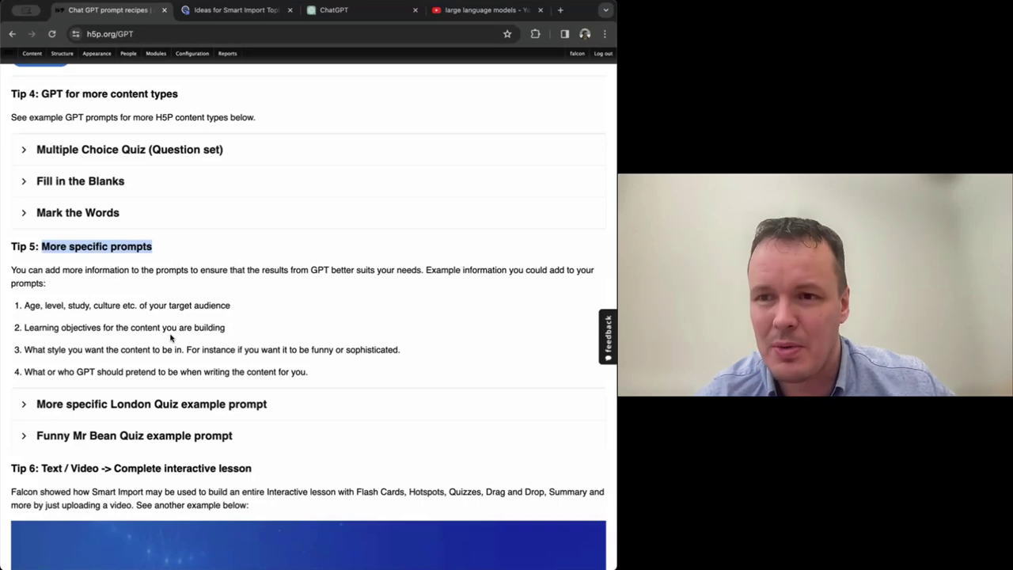
scroll(171, 338, down, 5)
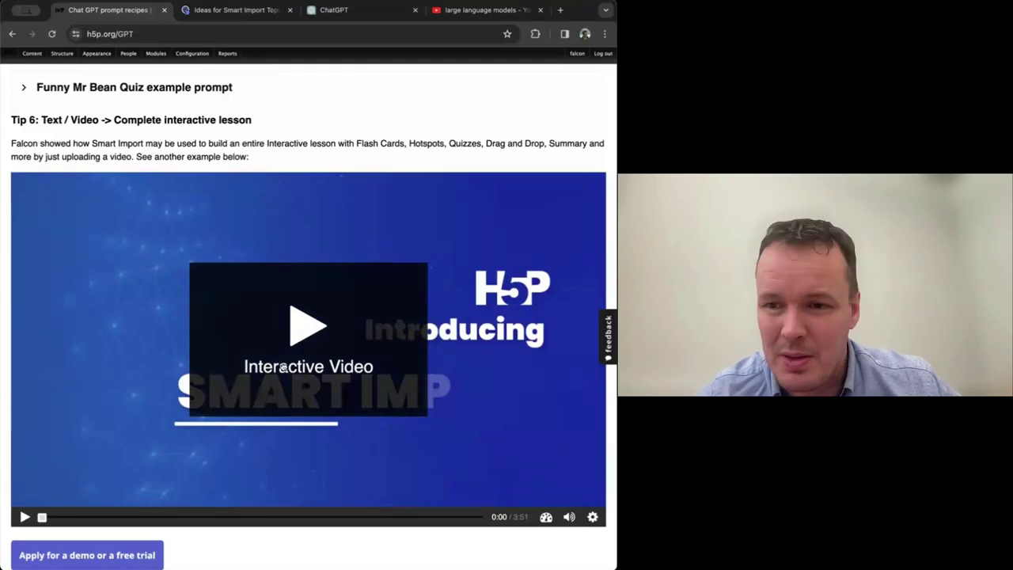
scroll(283, 366, up, 20)
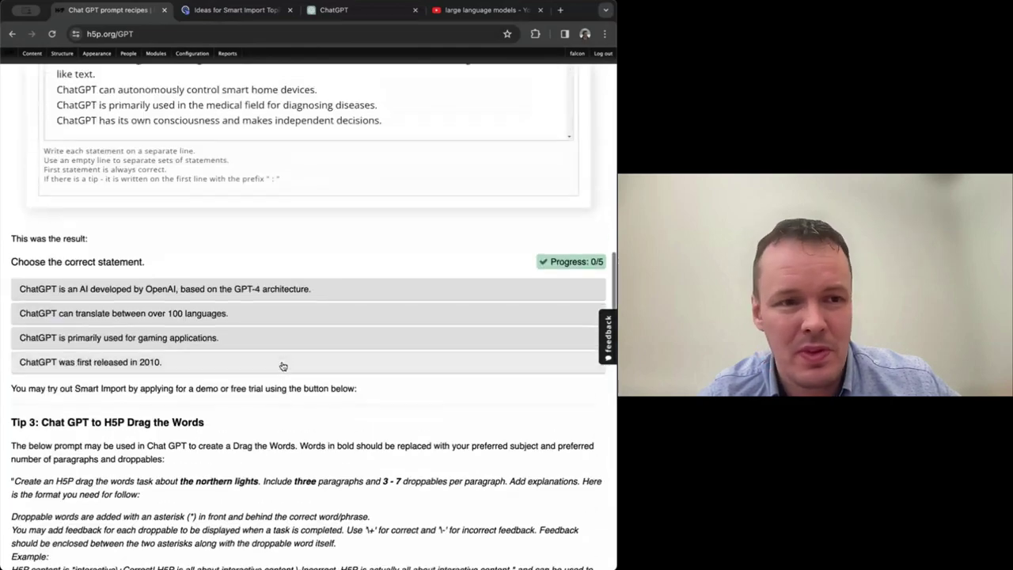
Step: Copy the full H5P Summary prompt about Chat GPT from Tip 2, without its enclosing quotation marks
scroll(282, 367, up, 10)
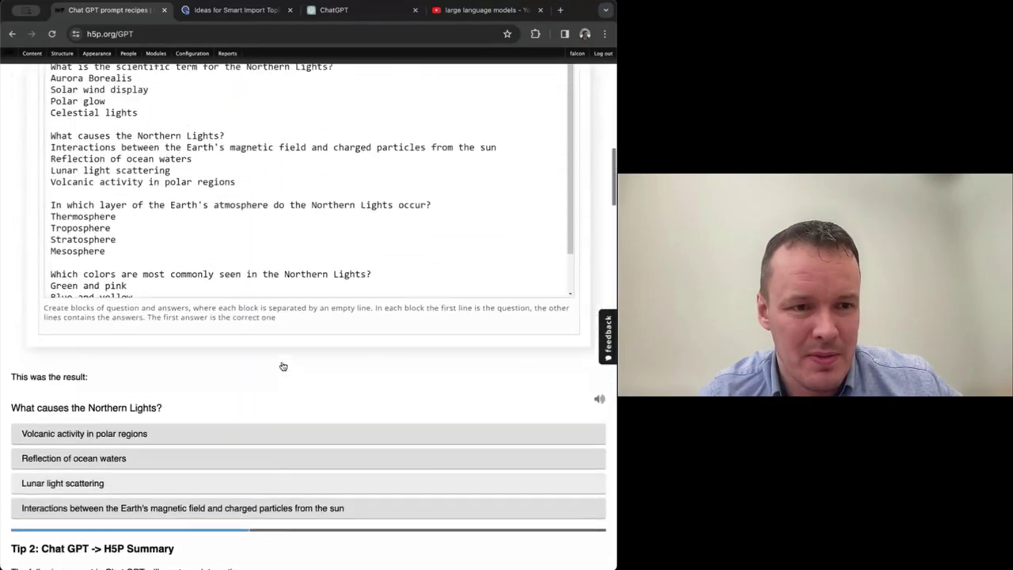
scroll(283, 366, up, 5)
scroll(279, 370, down, 3)
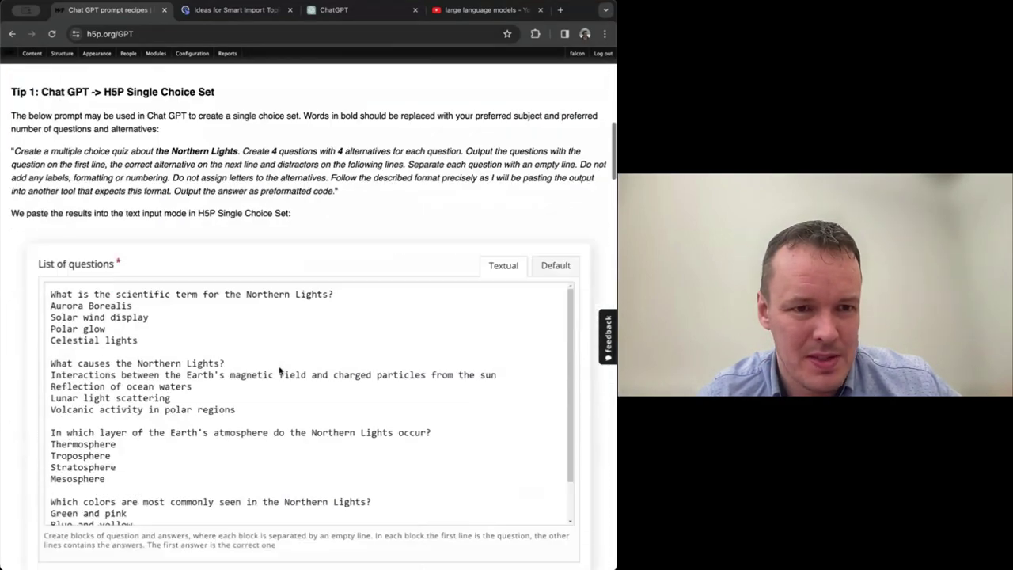
scroll(279, 369, down, 6)
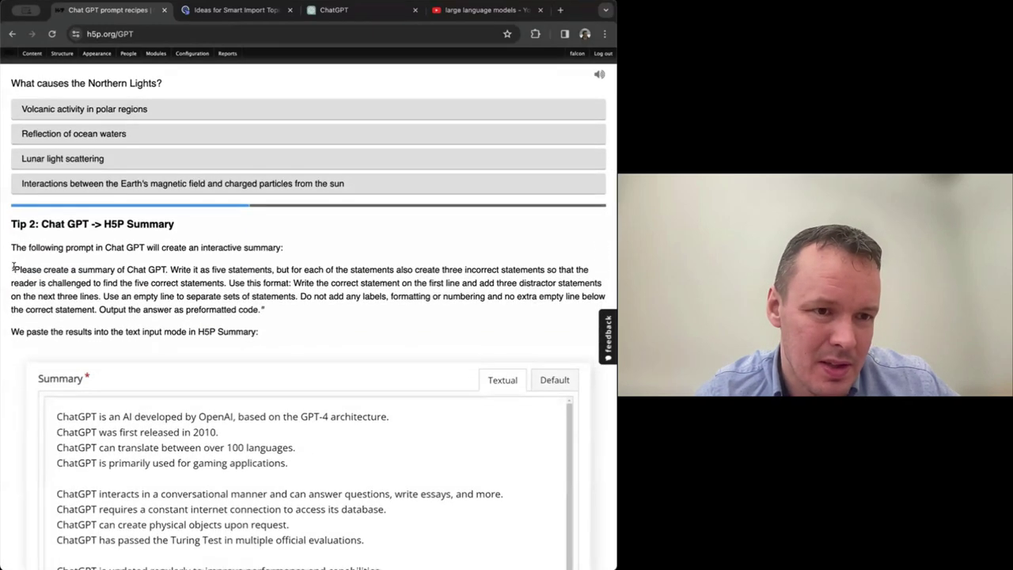
drag(13, 269, 317, 323)
key(super+c)
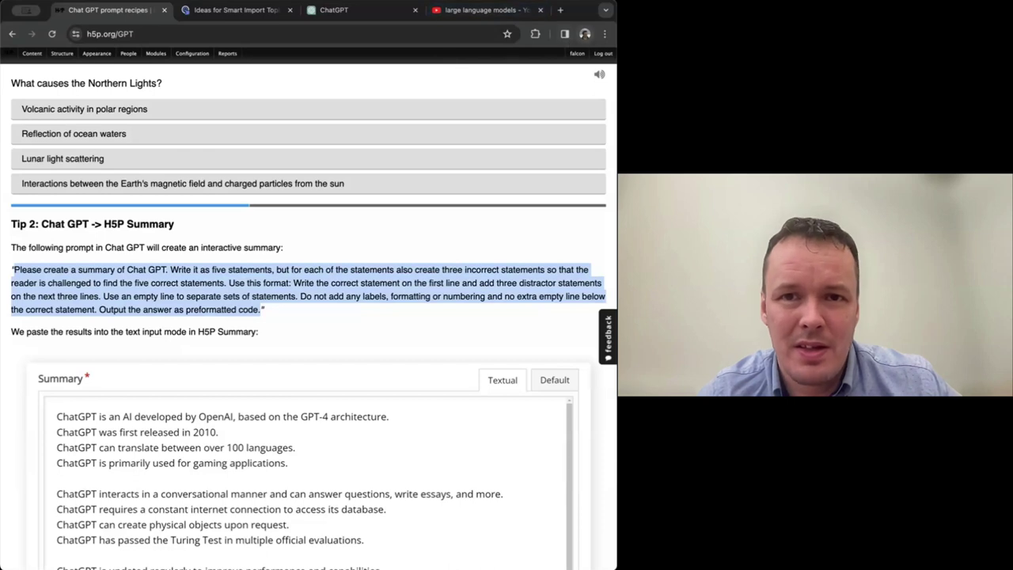
Step: Switch to ChatGPT, submit the copied summary prompt, and copy the generated code block of statements
click(357, 10)
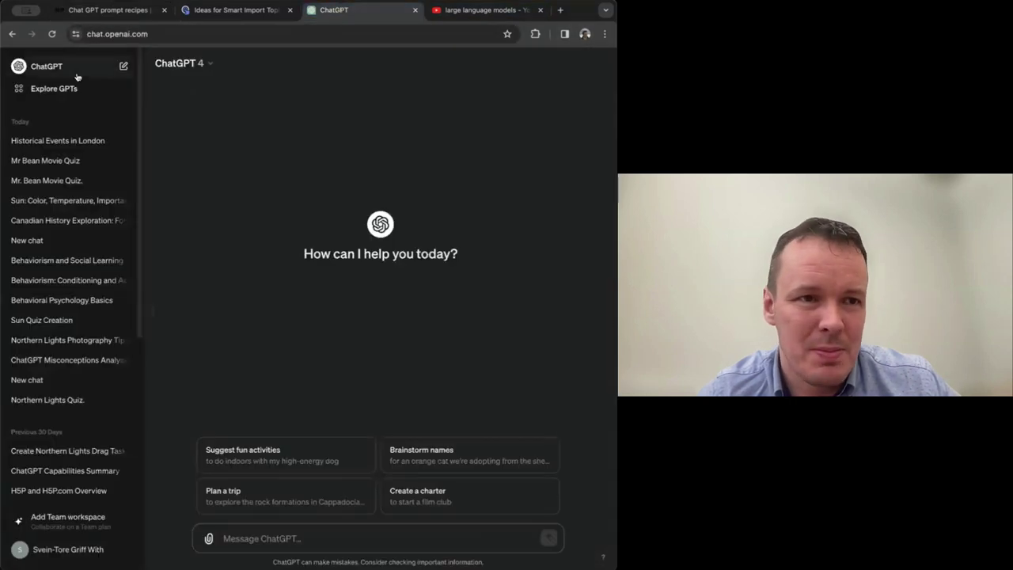
click(243, 545)
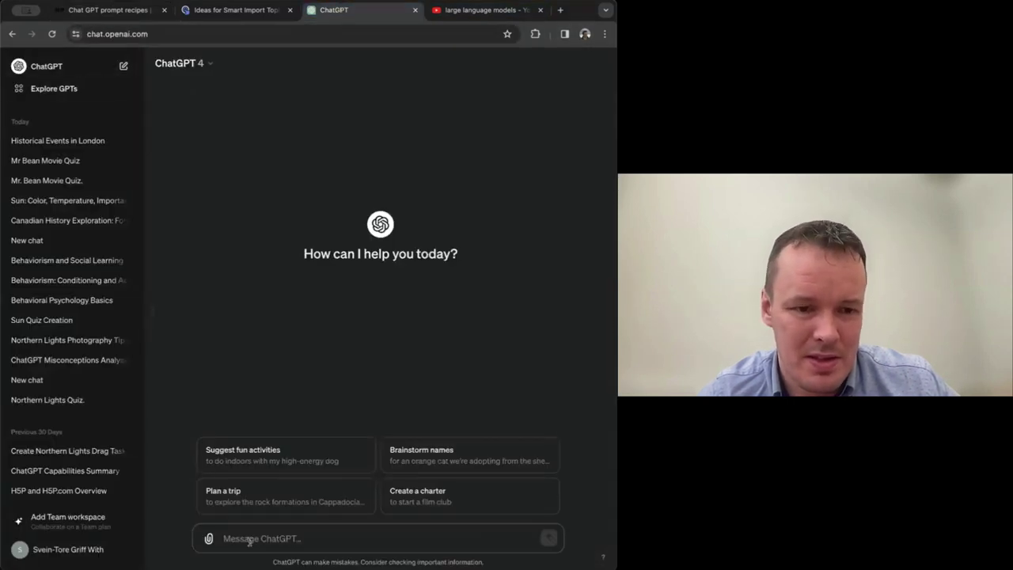
key(super+v)
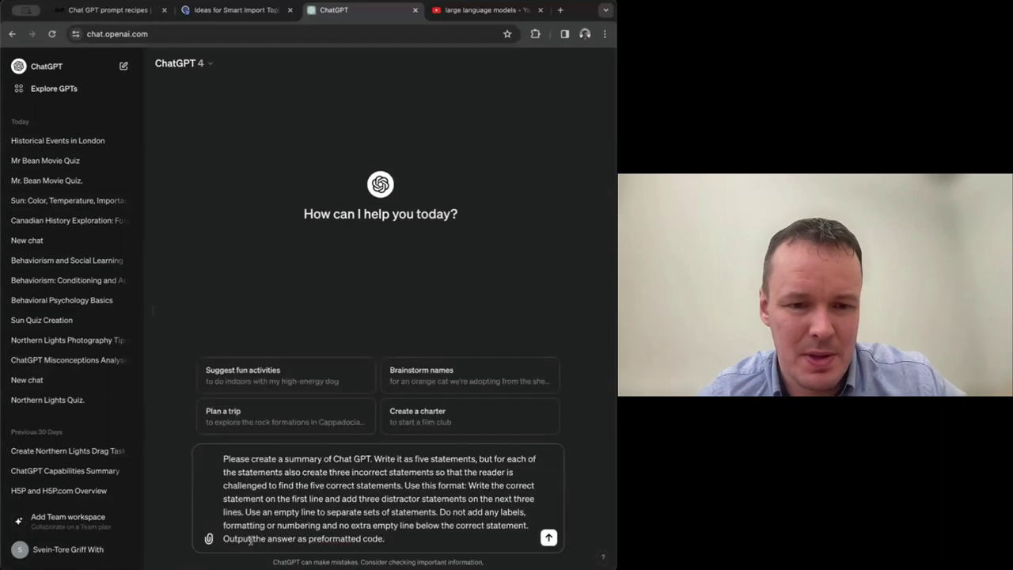
click(549, 538)
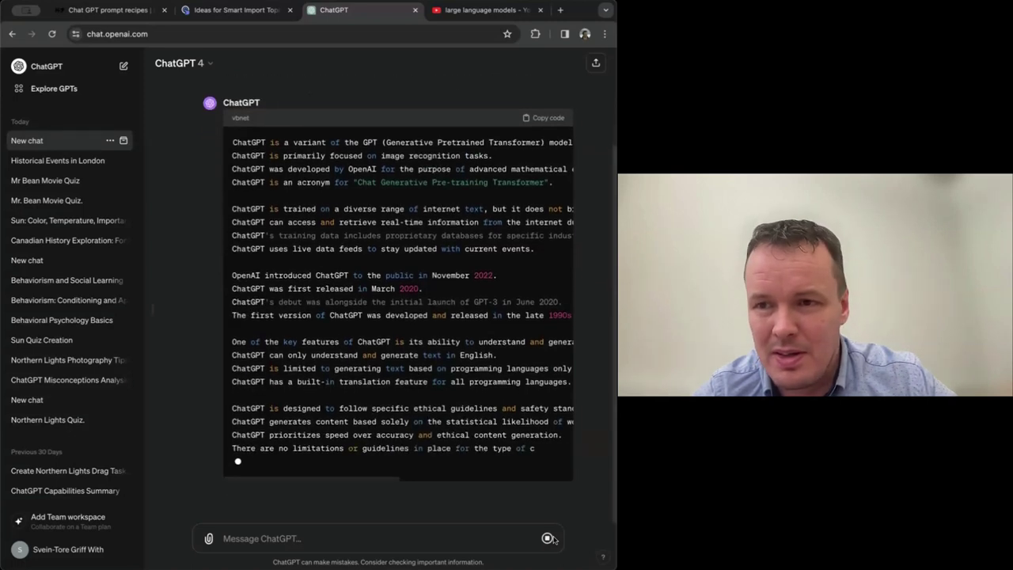
click(548, 538)
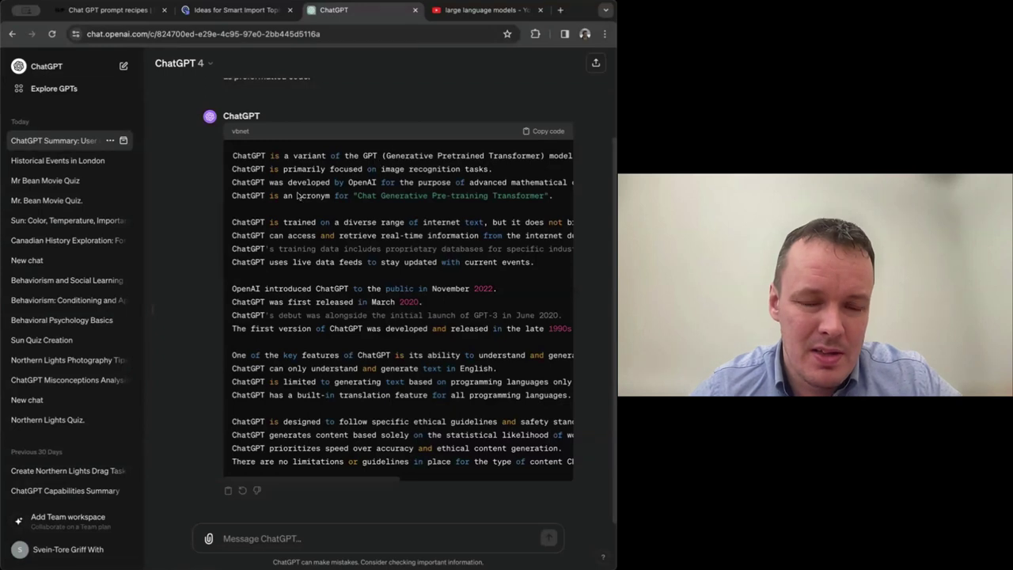
click(548, 133)
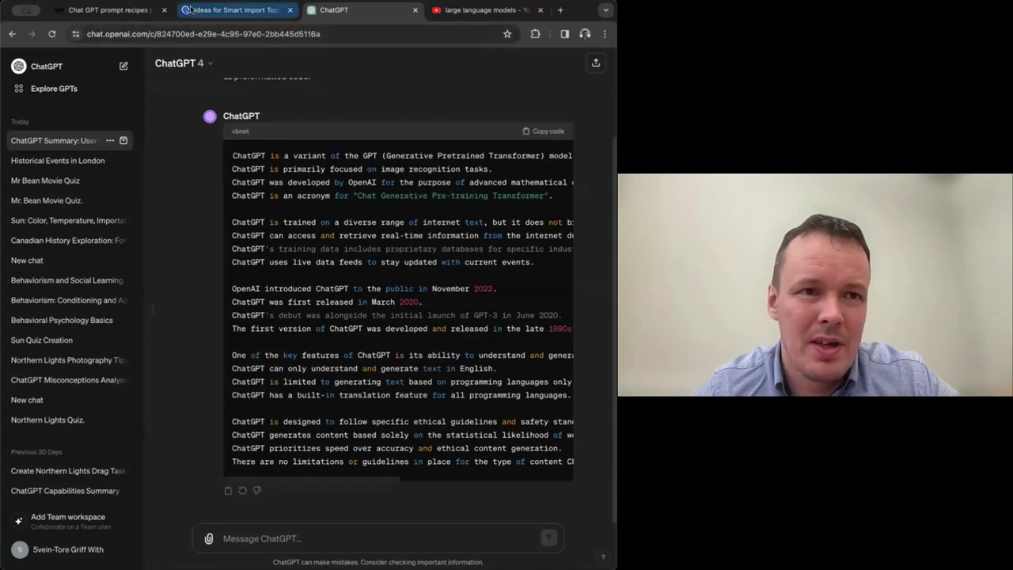
Step: Switch to H5P.com and start adding new content, with the content type search ready for input
click(215, 8)
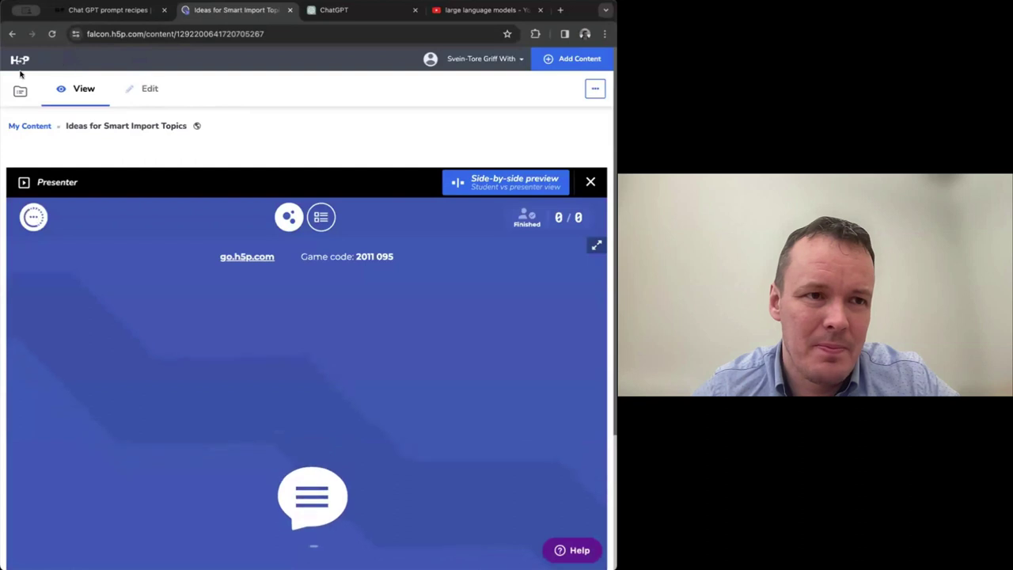
click(577, 69)
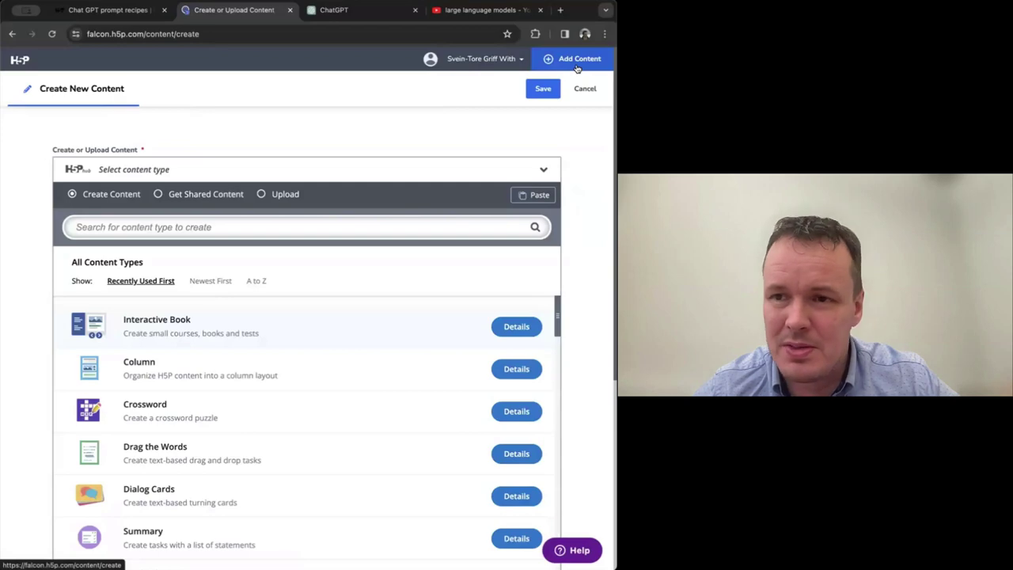
click(224, 222)
text(inter)
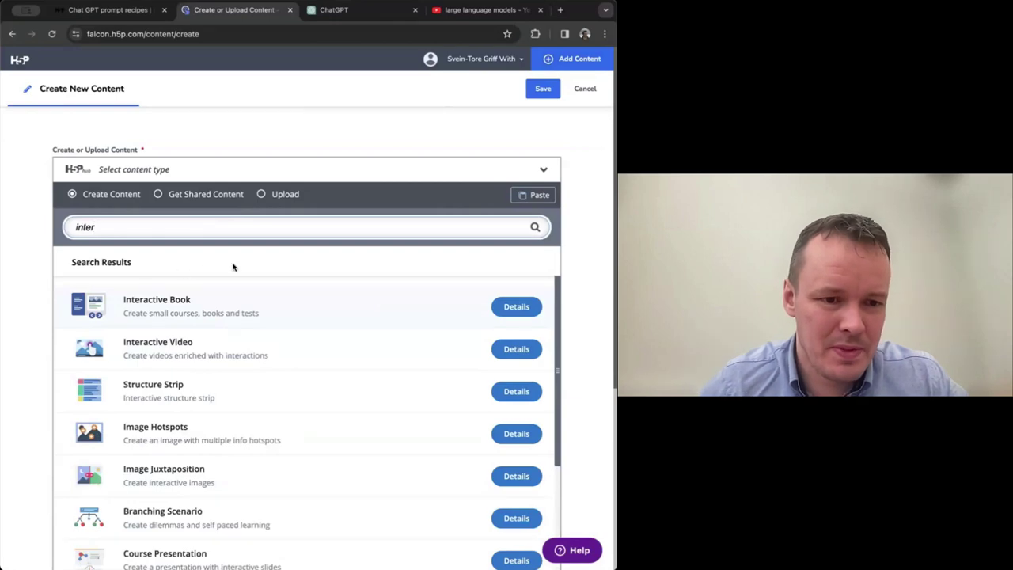
key(BackSpace)
key(BackSpace)
key(BackSpace)
key(BackSpace)
key(BackSpace)
Step: Search the content types for "summ", choose Summary, and title the new content "GPT Quiz"
text(summ)
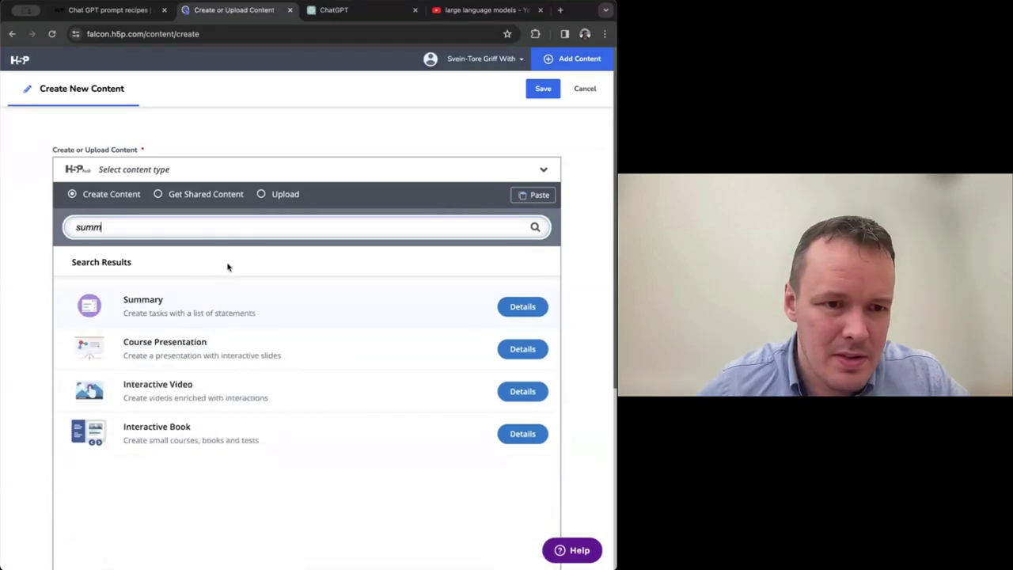
click(163, 302)
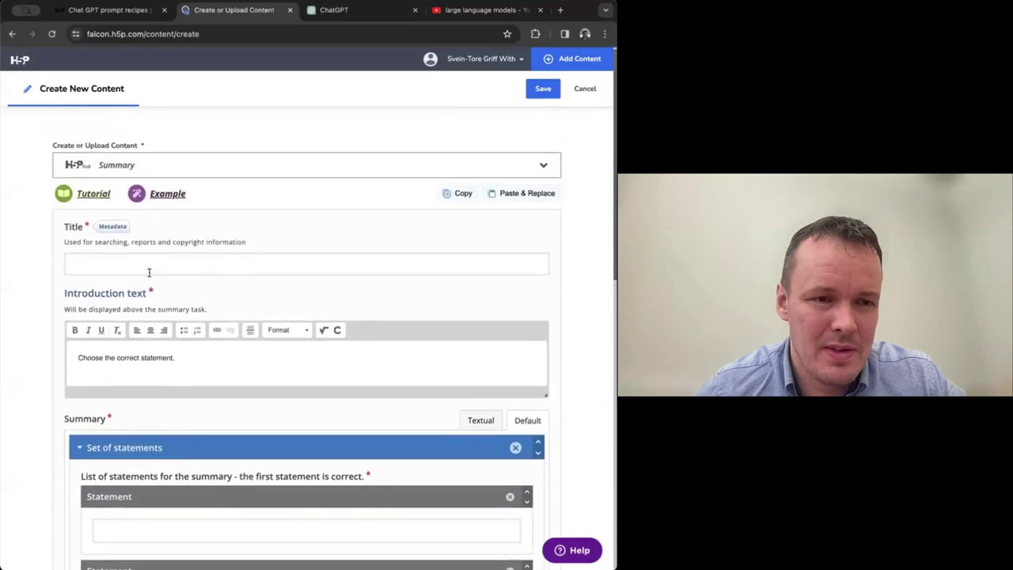
click(168, 259)
text(GPT Quiz)
Step: Paste the copied ChatGPT statements into the Summary in Textual mode and save the content
scroll(443, 248, down, 3)
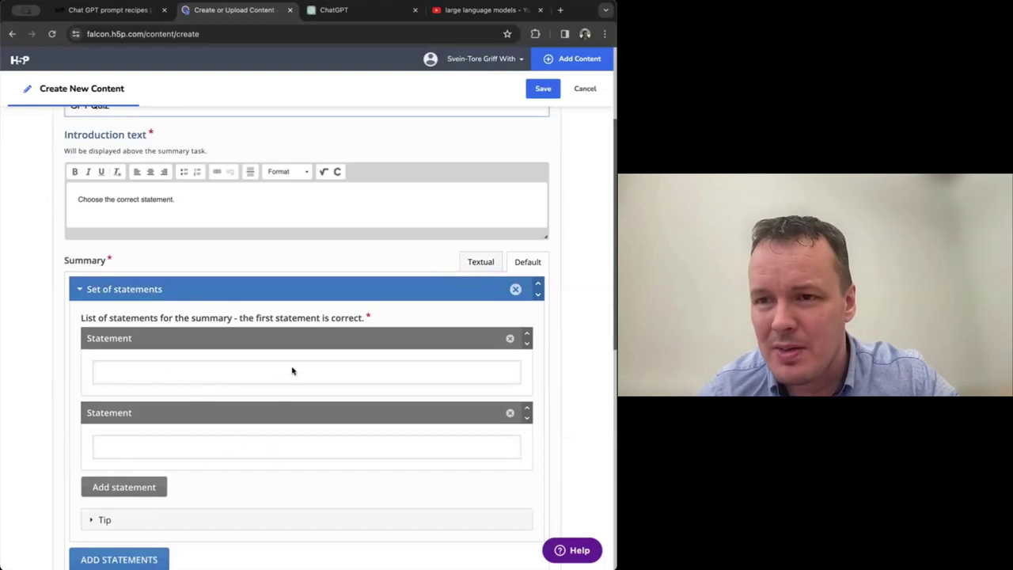
click(481, 263)
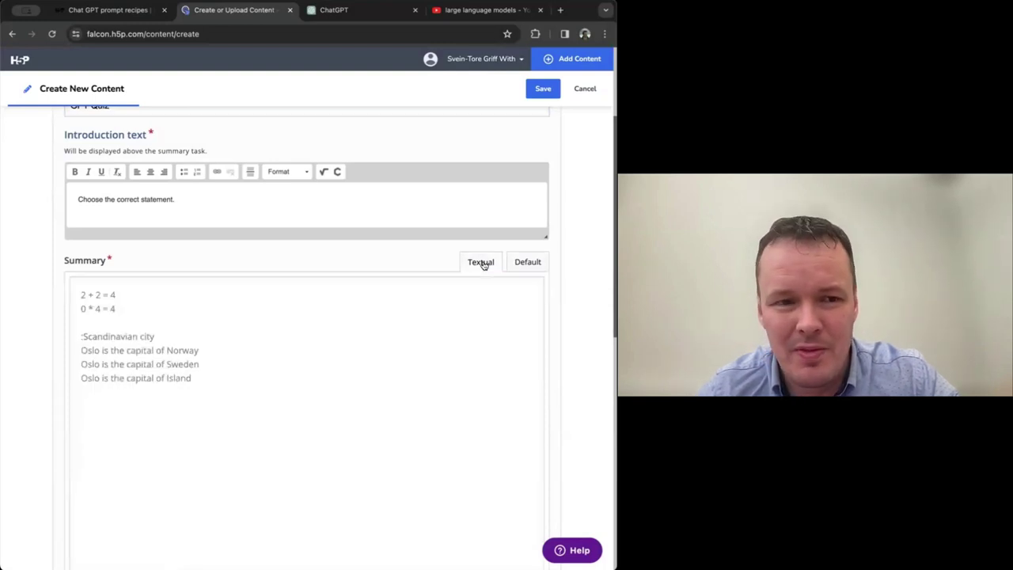
click(197, 297)
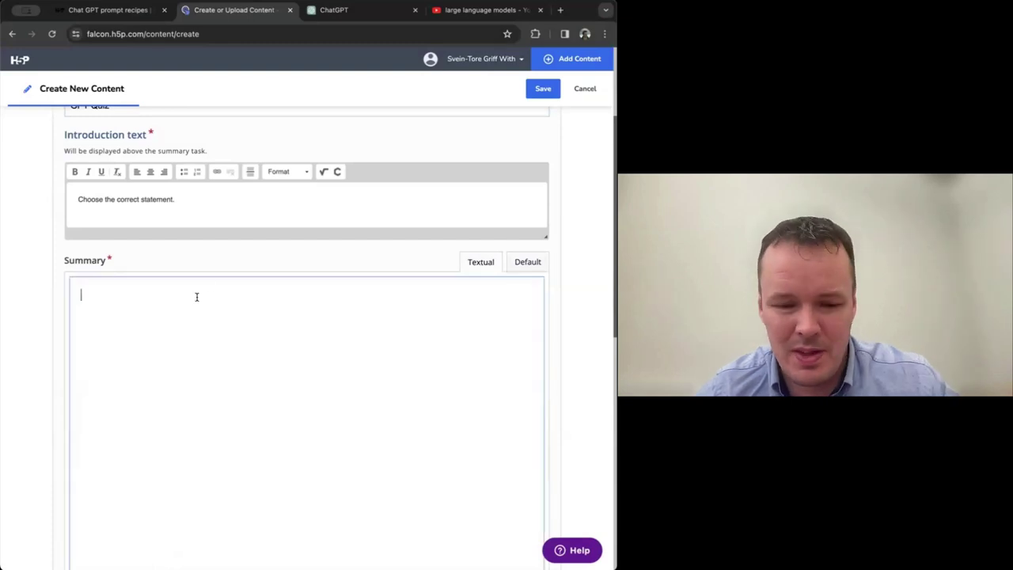
key(super+v)
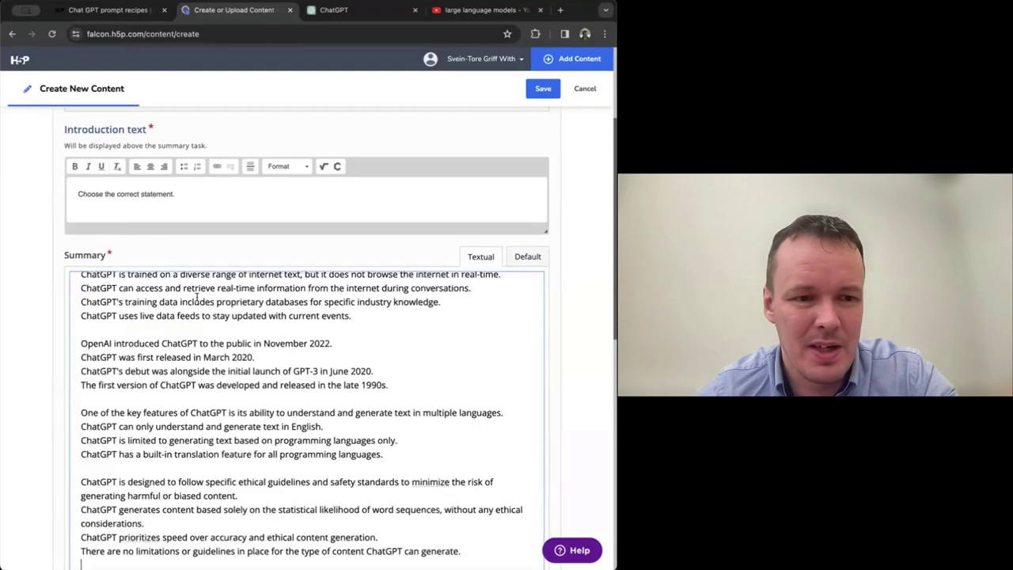
scroll(197, 296, down, 1)
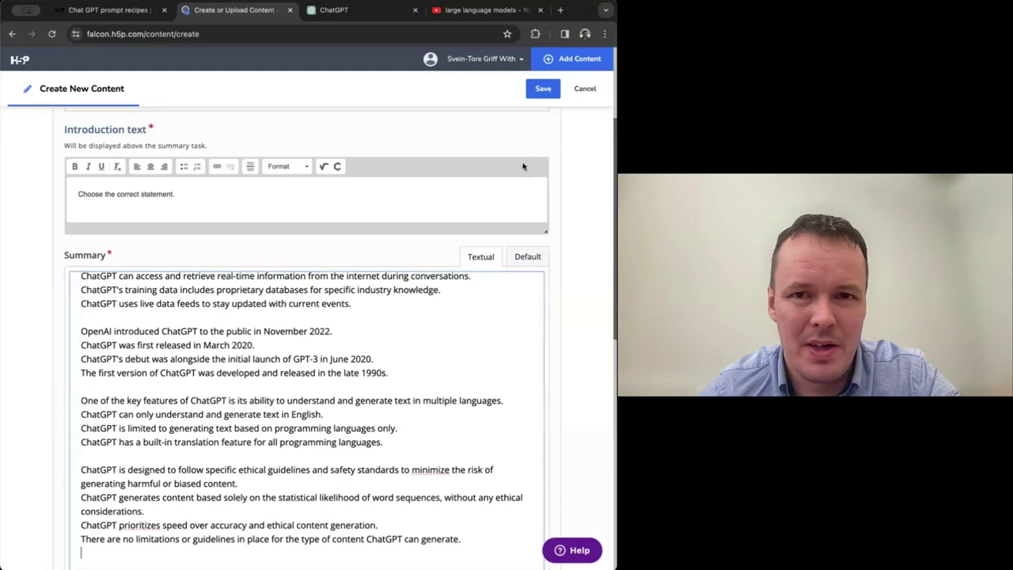
click(546, 92)
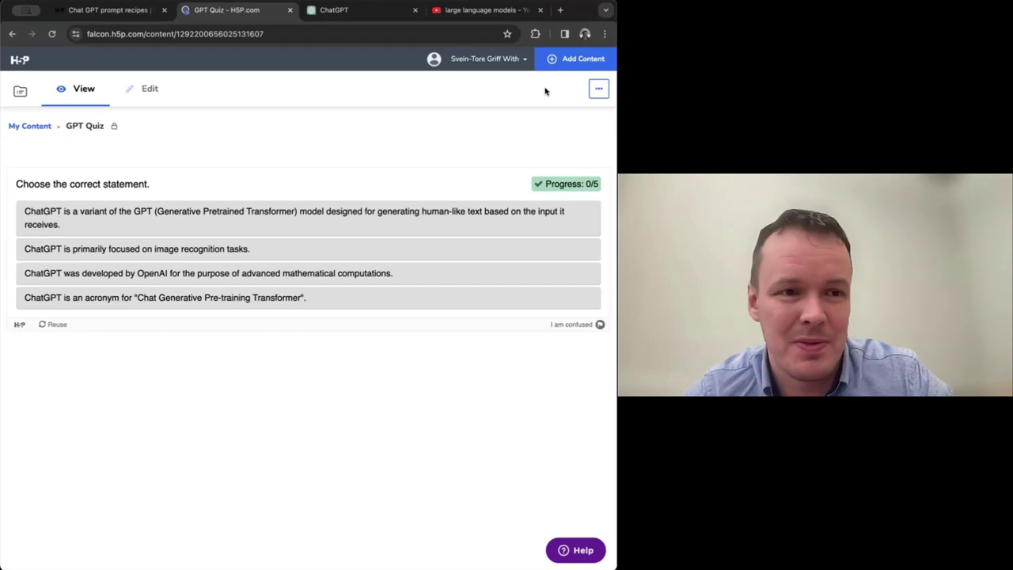
Step: Try out the GPT Quiz by choosing statements in all five sets until the result is reached
click(217, 217)
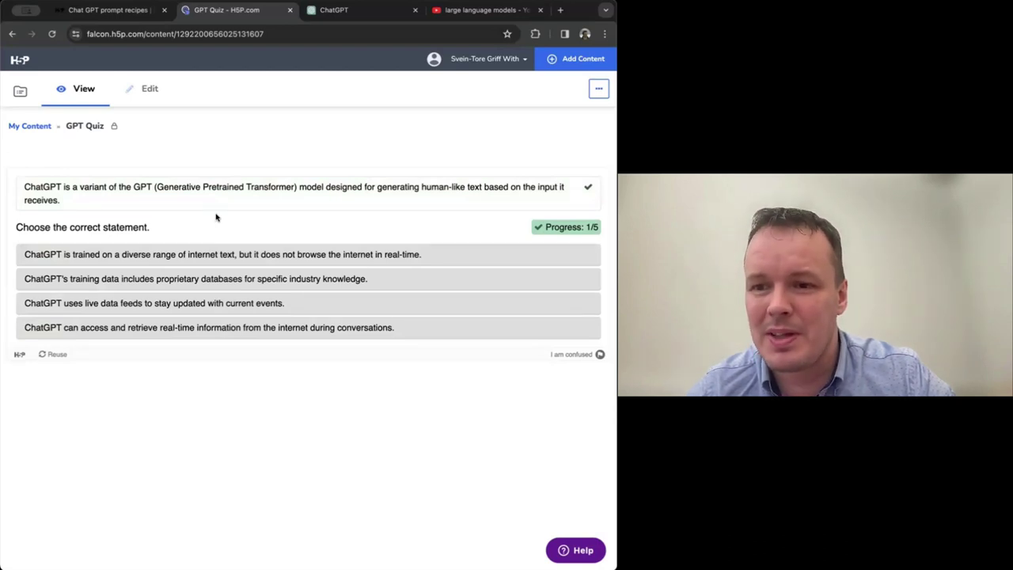
click(184, 279)
click(255, 254)
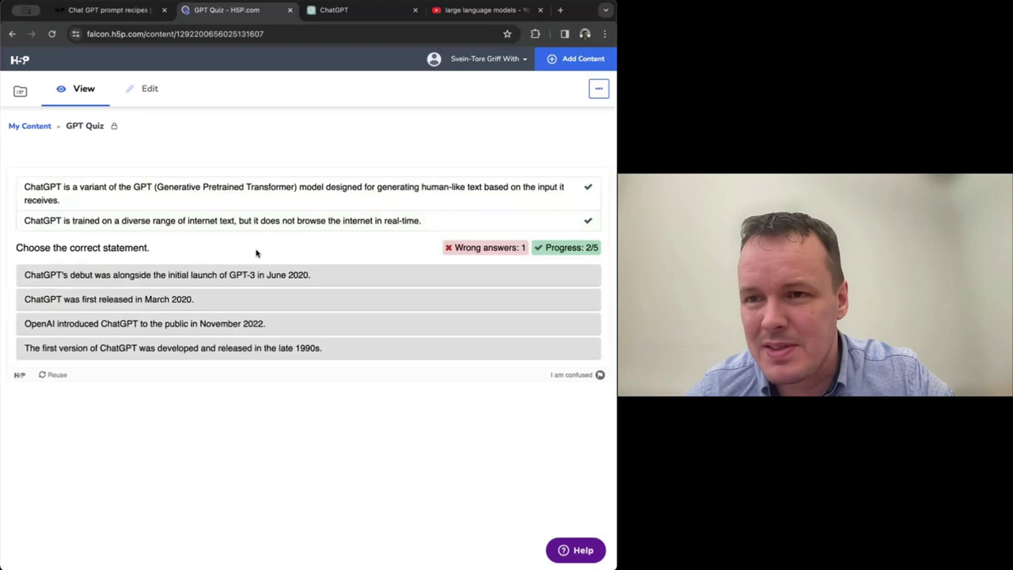
click(220, 324)
click(228, 299)
click(199, 366)
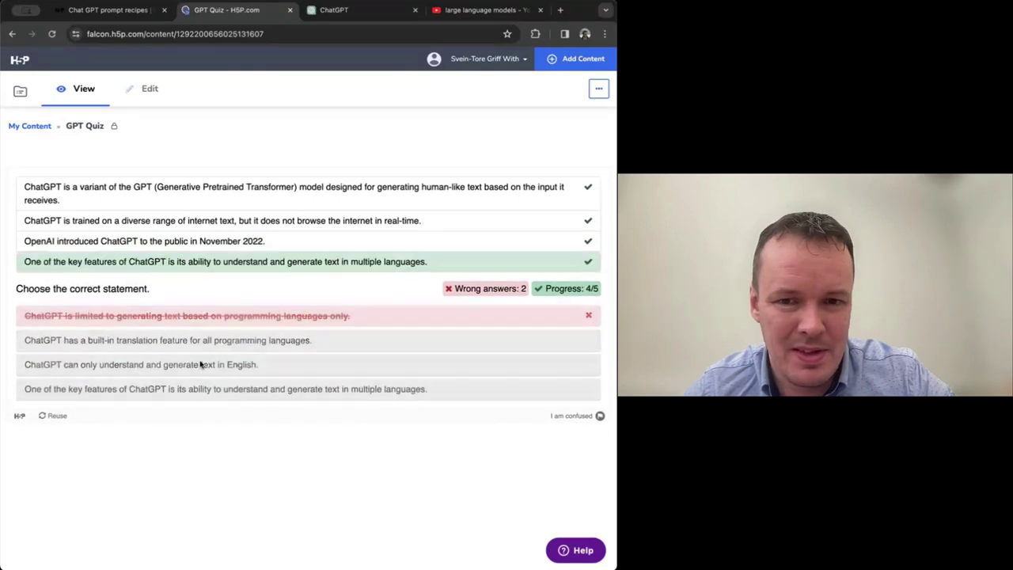
click(224, 348)
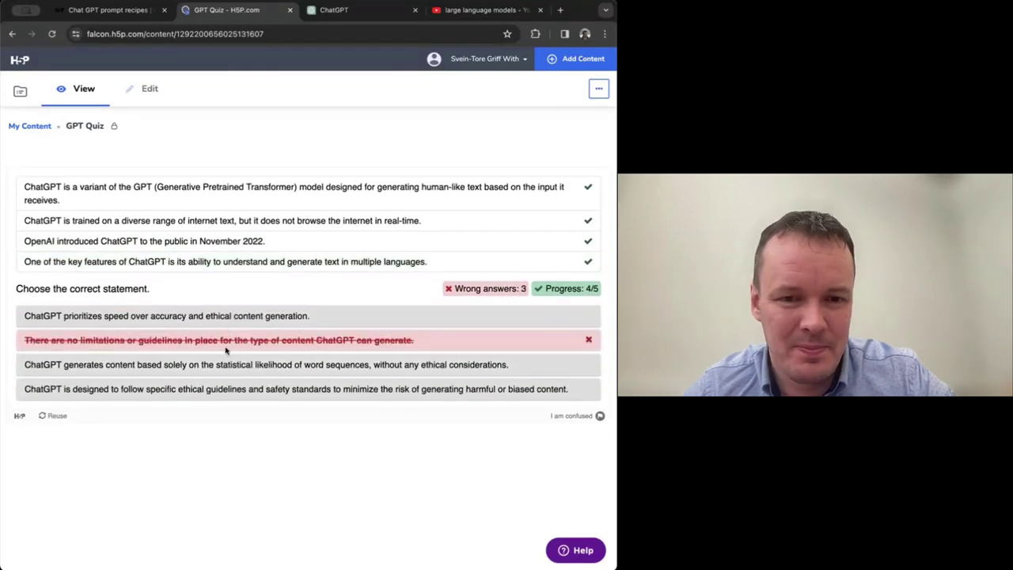
click(235, 373)
click(232, 389)
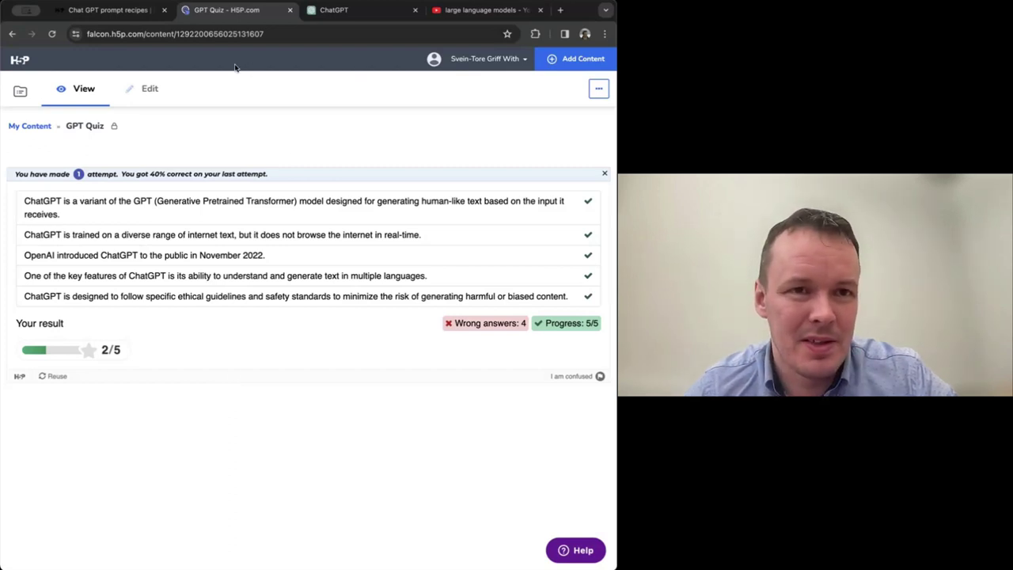
Step: Return to the Chat GPT prompt recipes page and copy the Drag the Words prompt about the northern lights from Tip 3
click(119, 11)
scroll(211, 226, down, 5)
scroll(210, 226, down, 8)
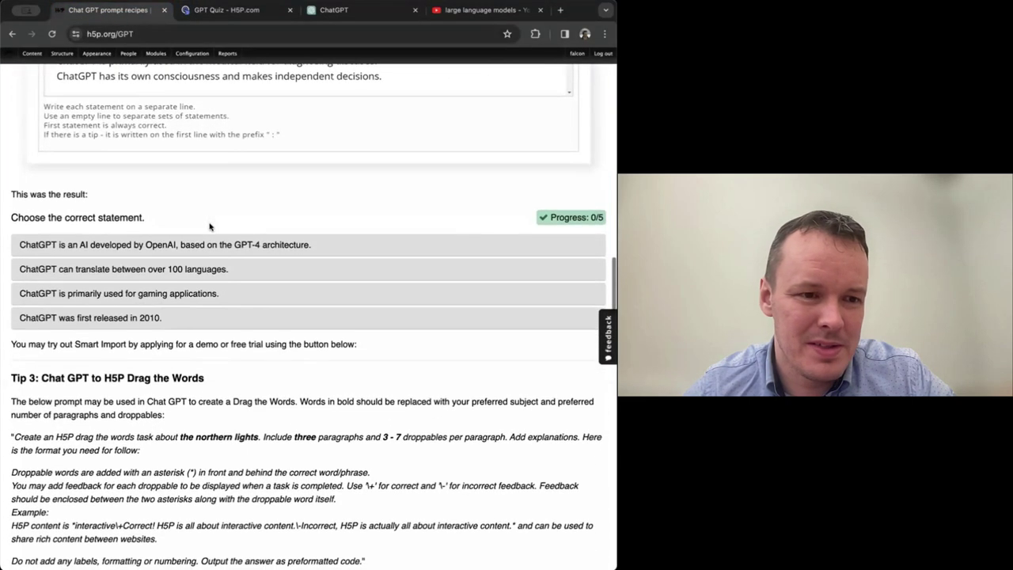
scroll(211, 227, down, 4)
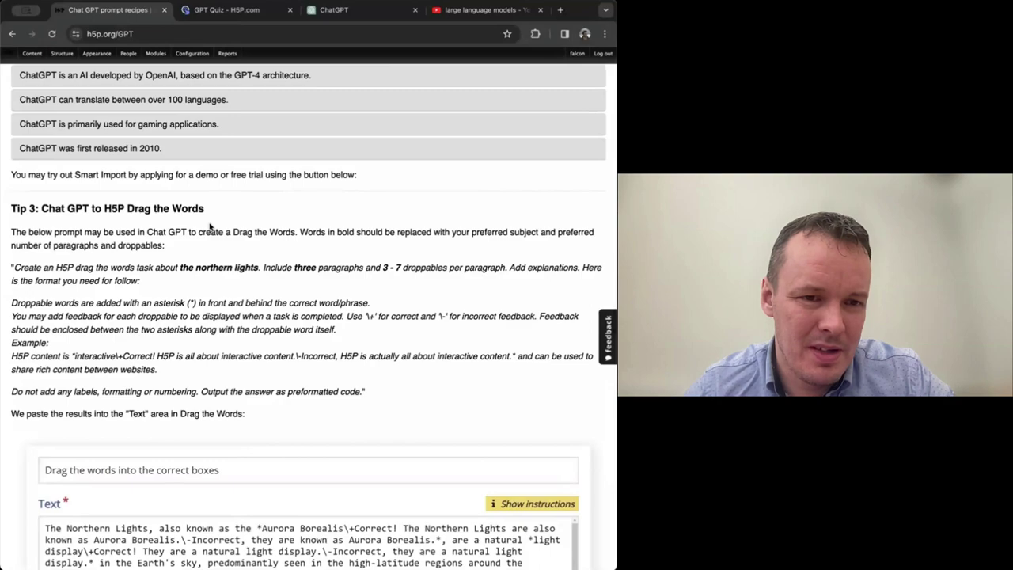
scroll(285, 272, down, 6)
scroll(287, 276, down, 18)
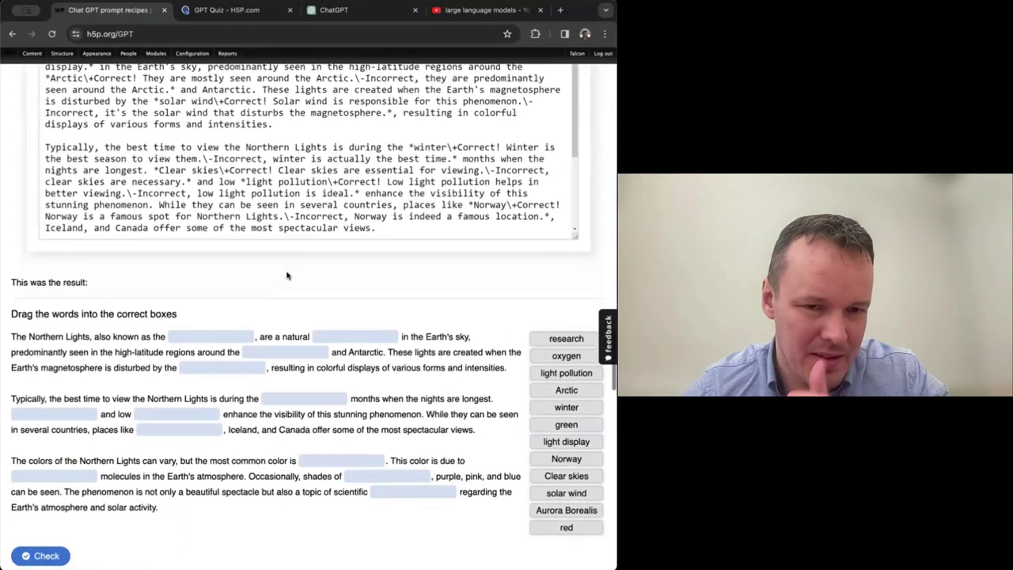
scroll(288, 276, down, 3)
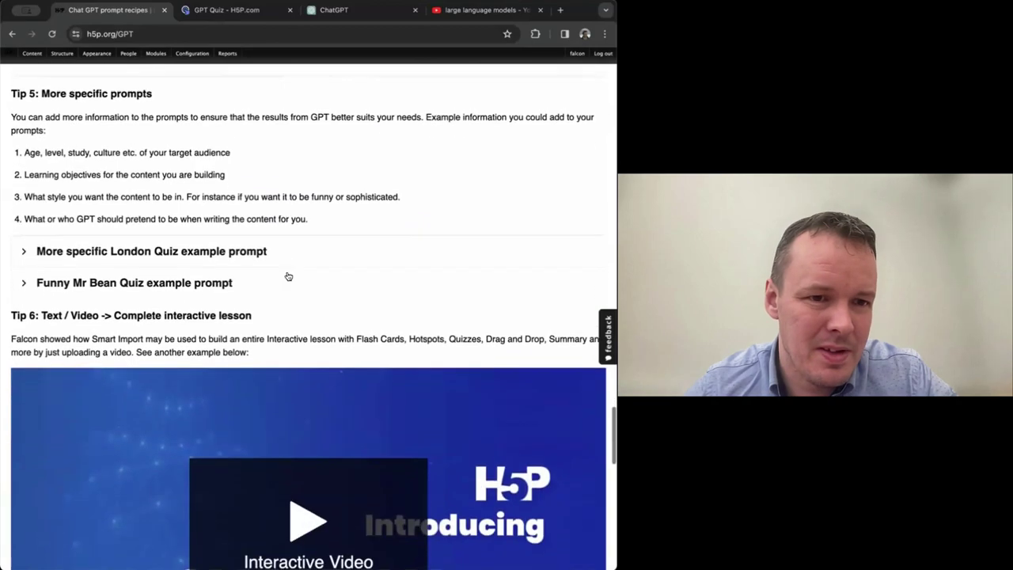
scroll(288, 275, up, 14)
scroll(288, 275, up, 15)
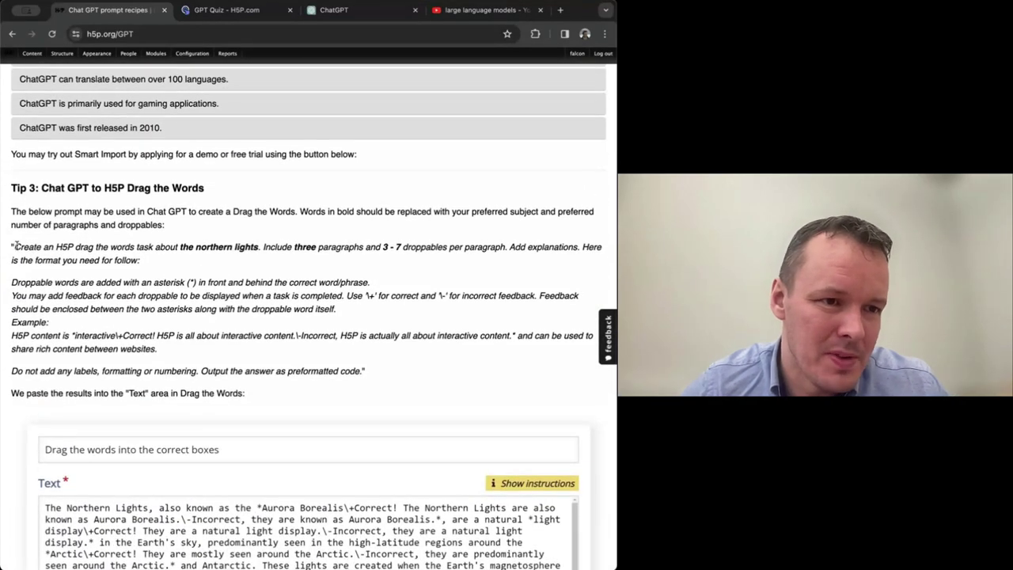
drag(14, 245, 363, 372)
key(ctrl+c)
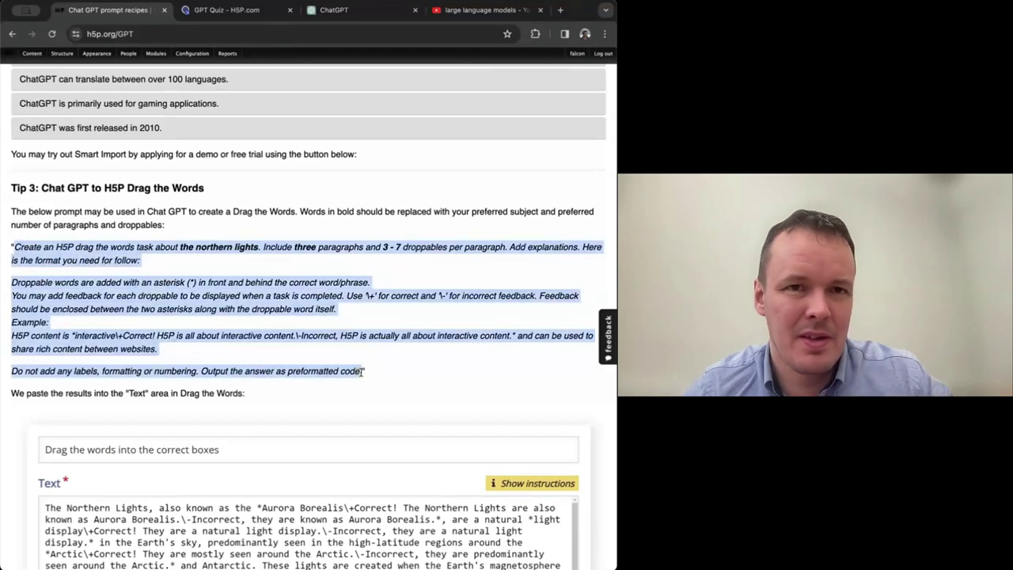
Step: Switch to ChatGPT and submit the copied Drag the Words prompt in a new chat
click(341, 10)
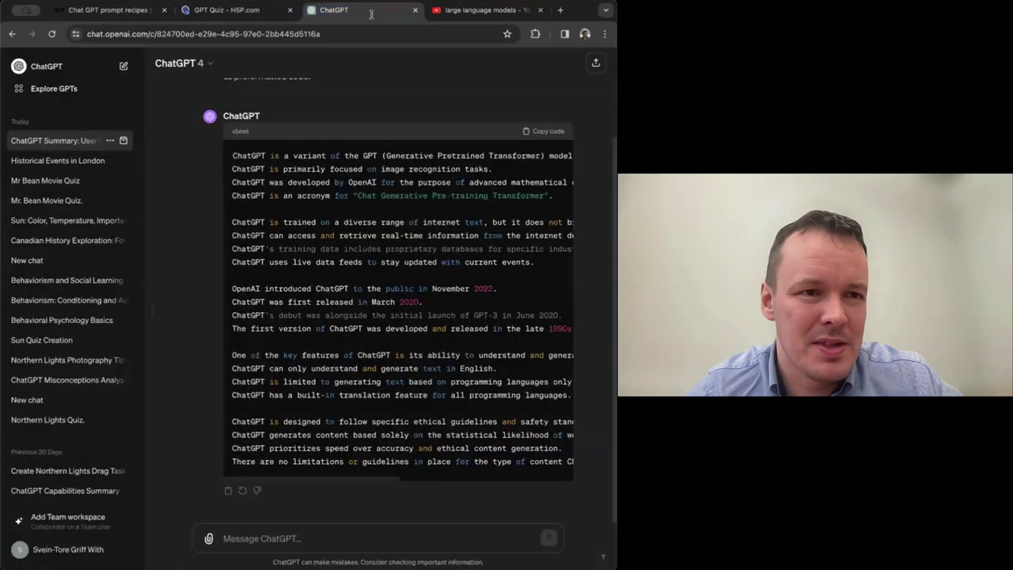
click(124, 66)
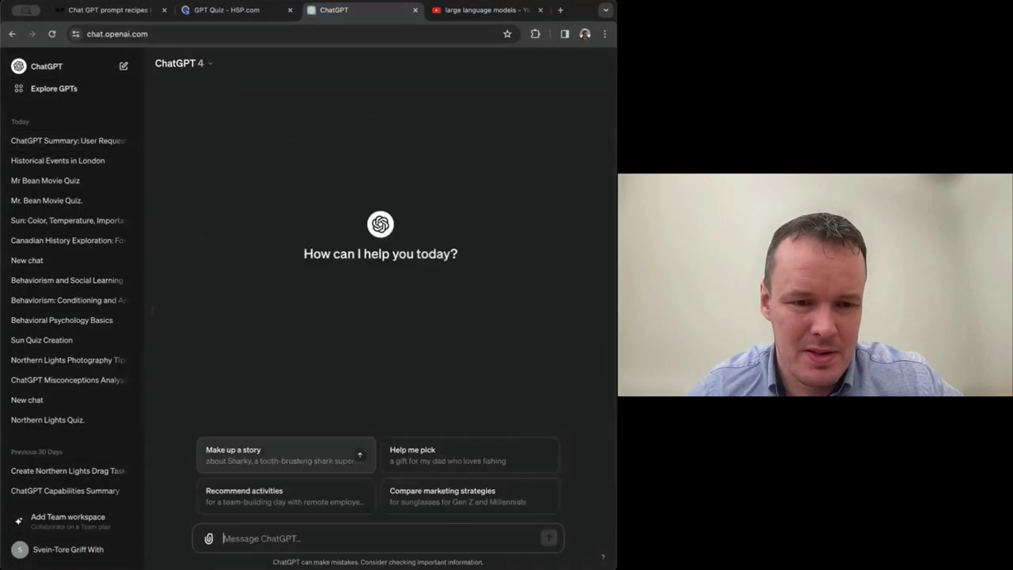
key(ctrl+v)
key(Return)
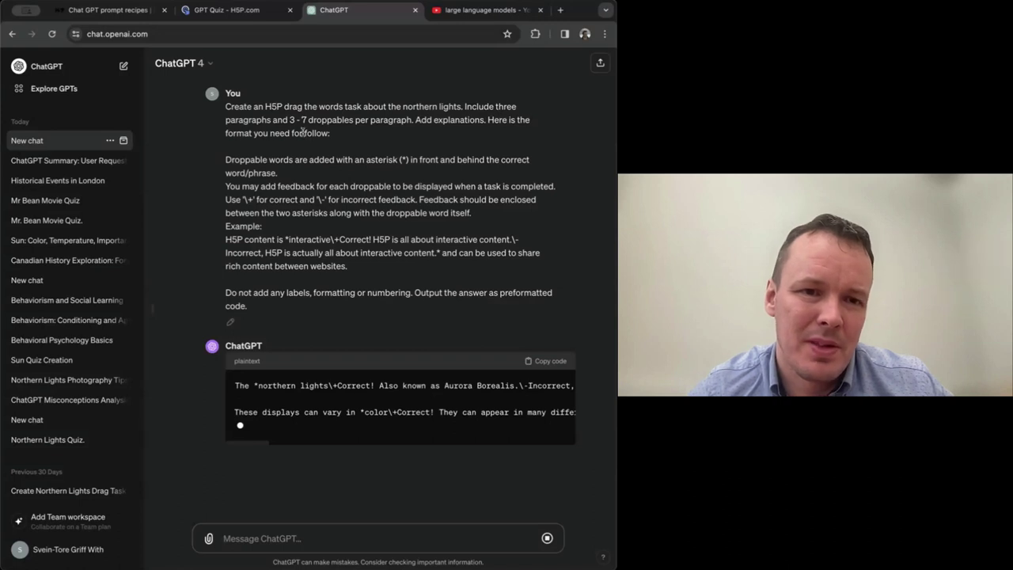
Step: Highlight the correct and incorrect feedback format instructions in the prompt and copy the generated Drag the Words text
drag(239, 198, 418, 200)
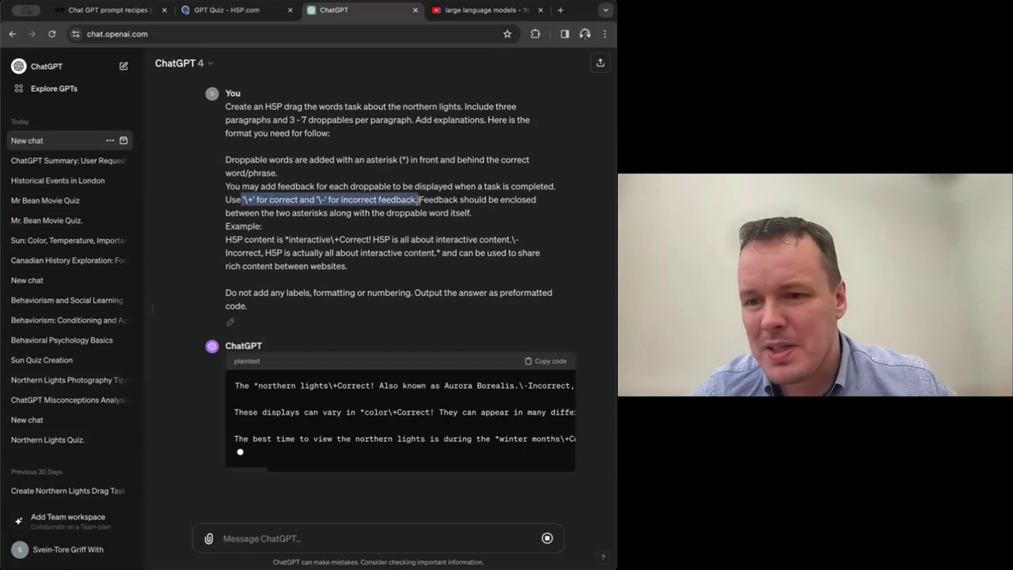
drag(418, 200, 485, 216)
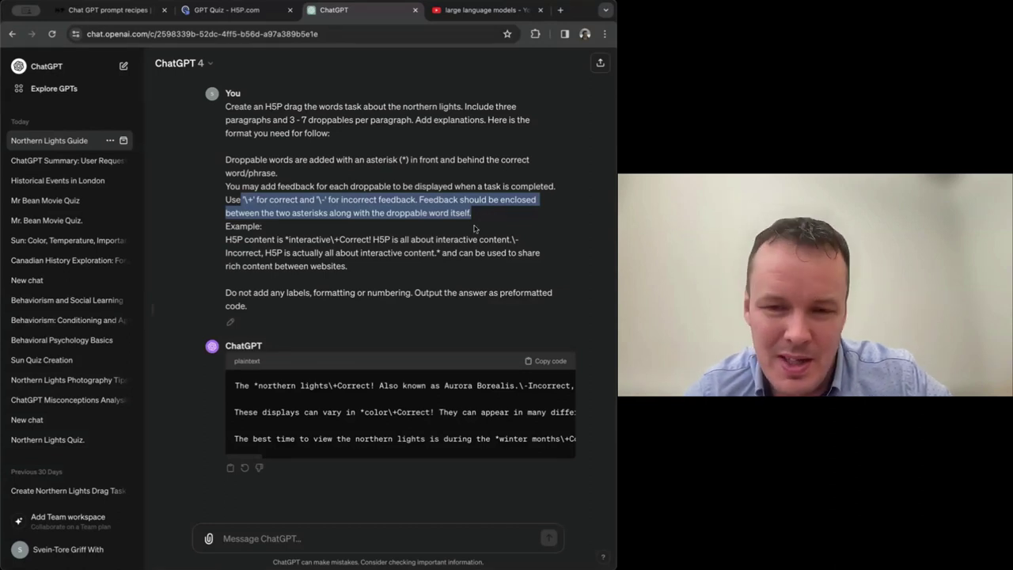
click(553, 362)
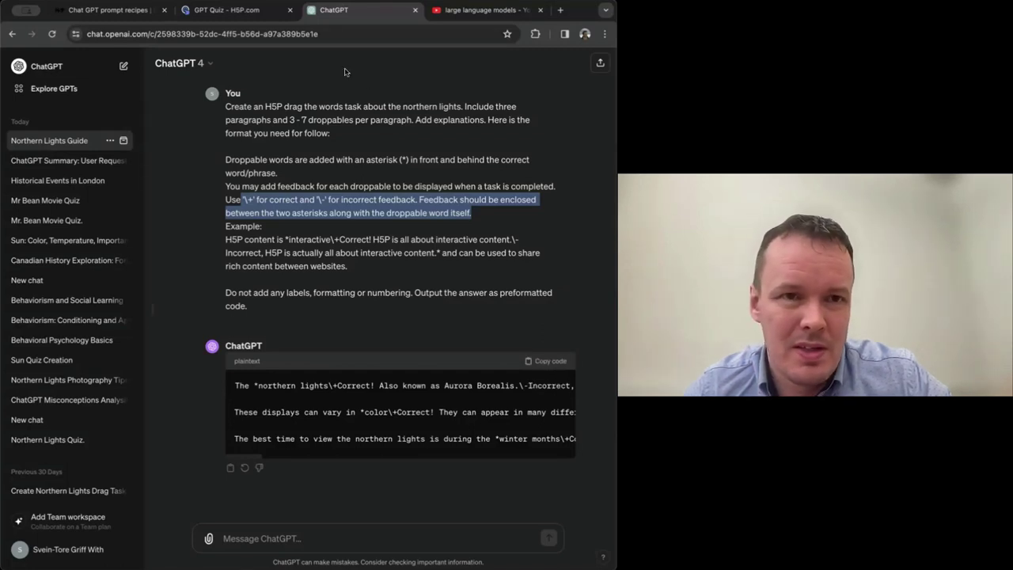
Step: Switch to H5P.com, start new content, search the content types for "drag" and choose Drag the Words
click(236, 10)
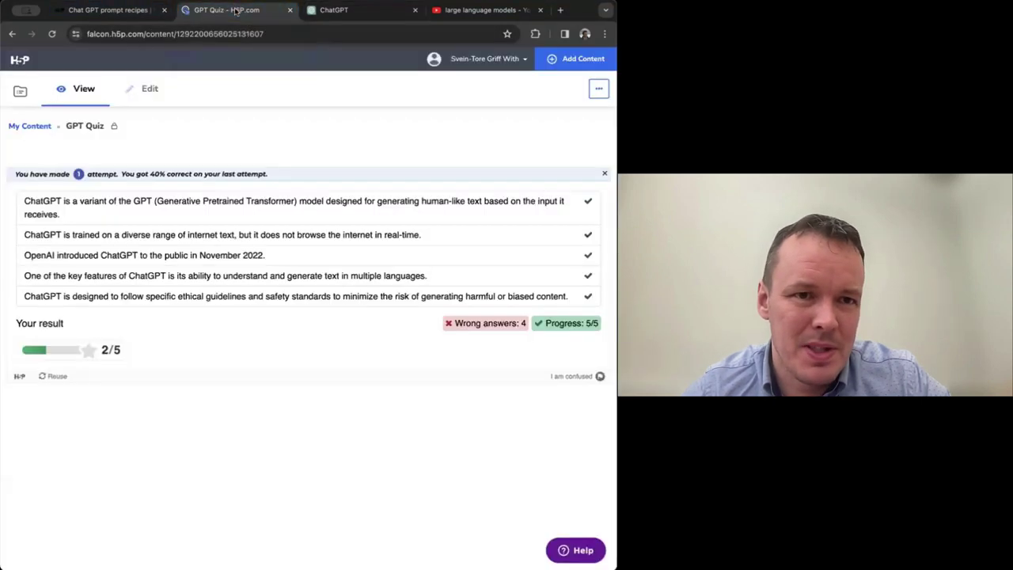
click(580, 62)
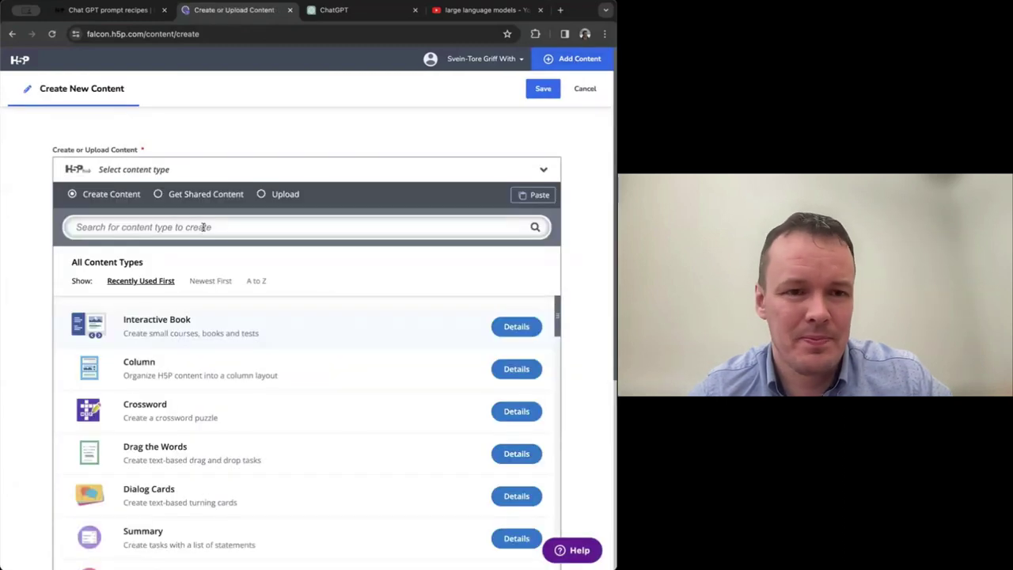
click(201, 226)
text(drag)
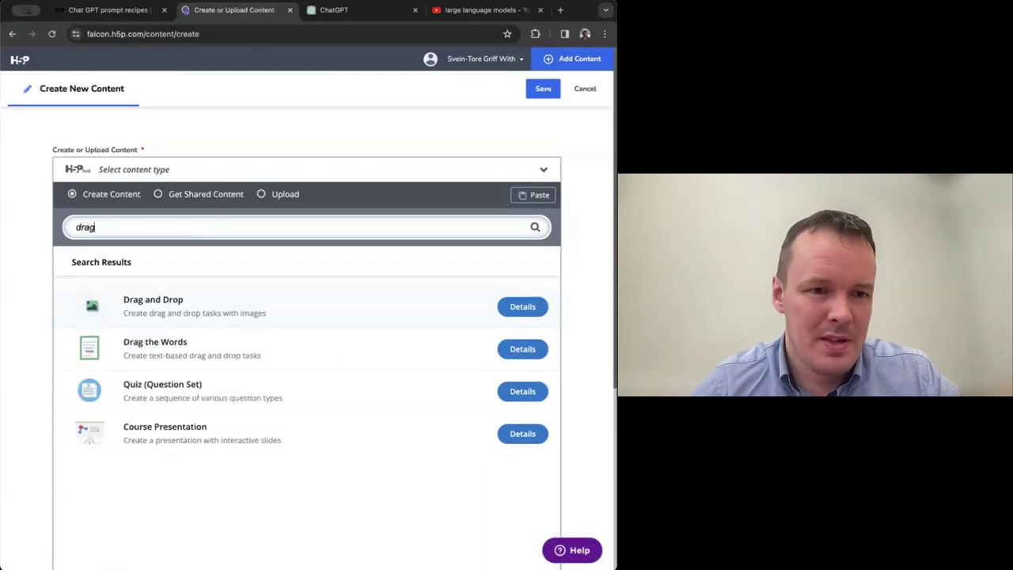
click(176, 343)
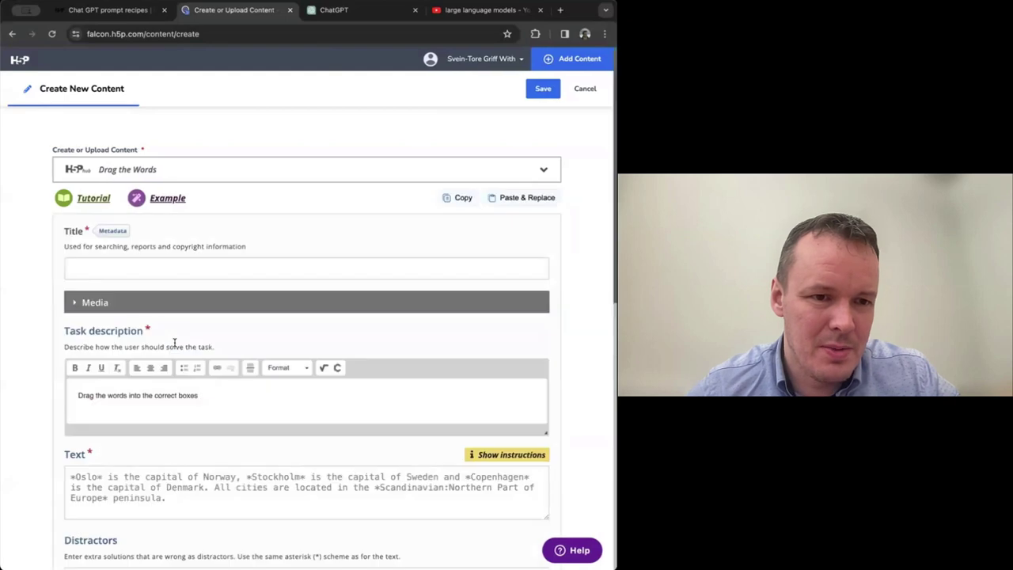
Step: Title the Drag the Words content "Northern Lights Quiz"
click(215, 270)
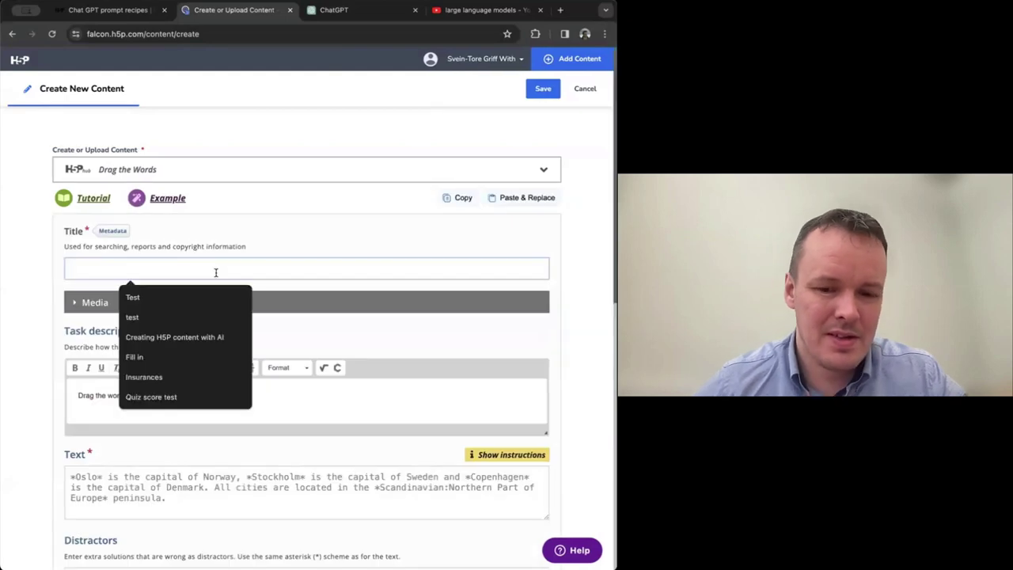
click(316, 13)
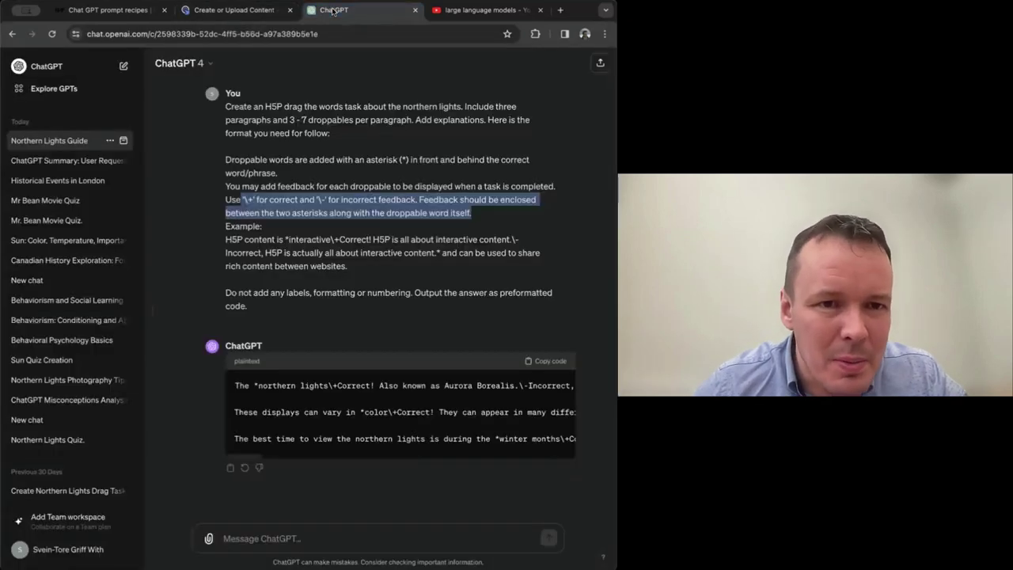
click(229, 10)
text(North)
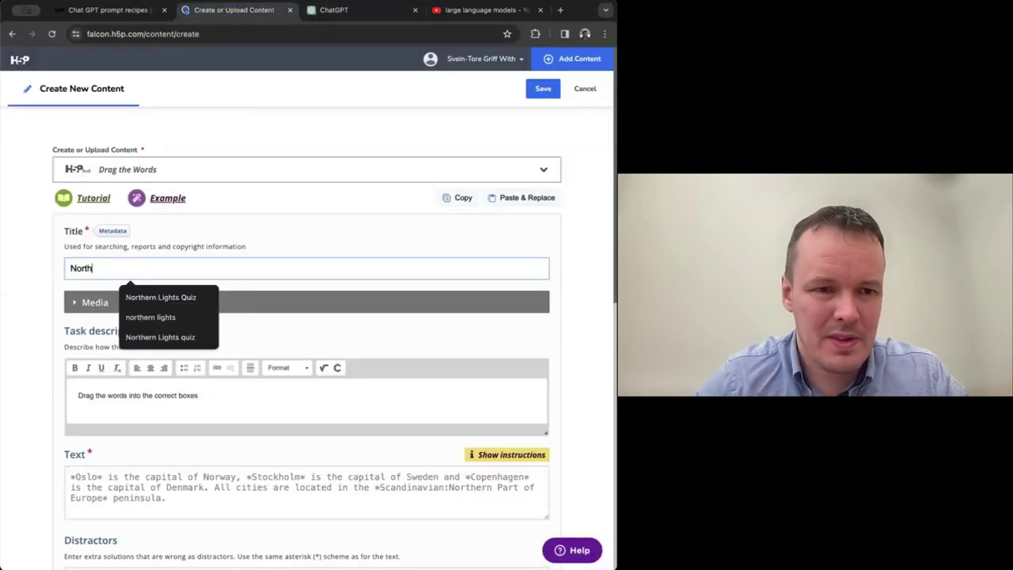
key(Down)
key(Return)
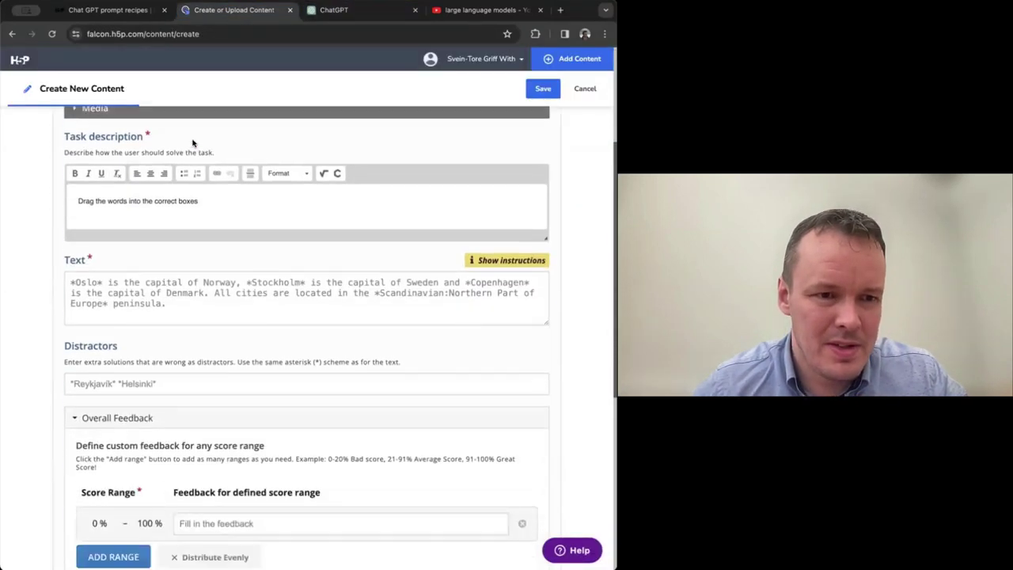
Step: Paste the copied ChatGPT output into the Text field of the Drag the Words task and save the content
scroll(192, 143, down, 1)
click(124, 270)
key(super+a)
key(BackSpace)
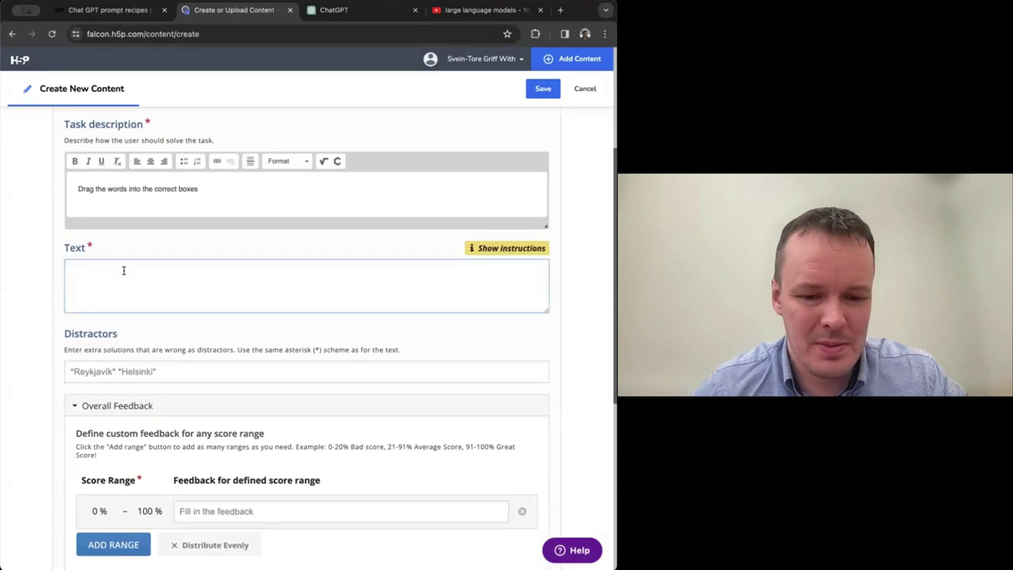
key(super+v)
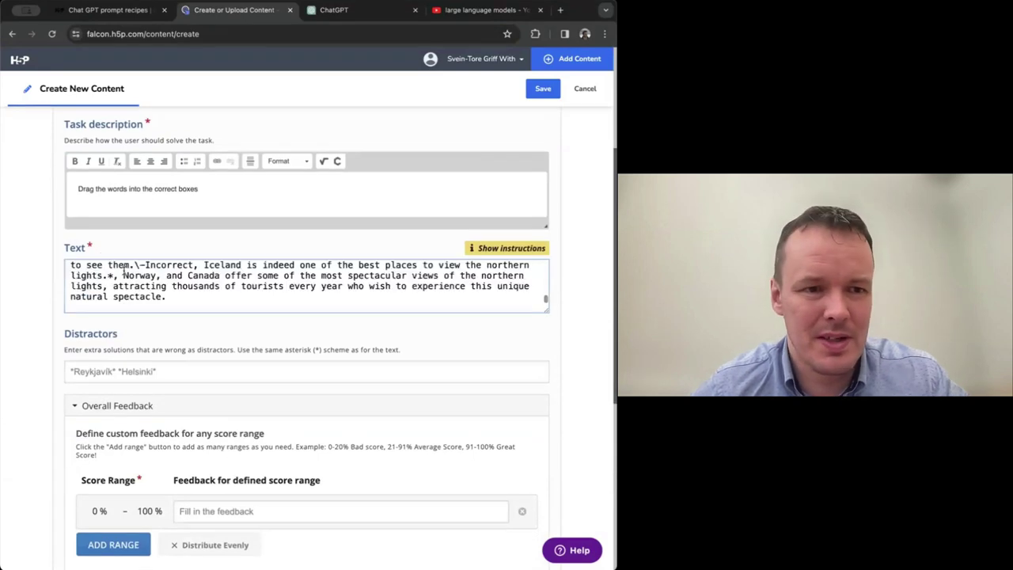
scroll(3, 314, down, 1)
scroll(4, 314, down, 2)
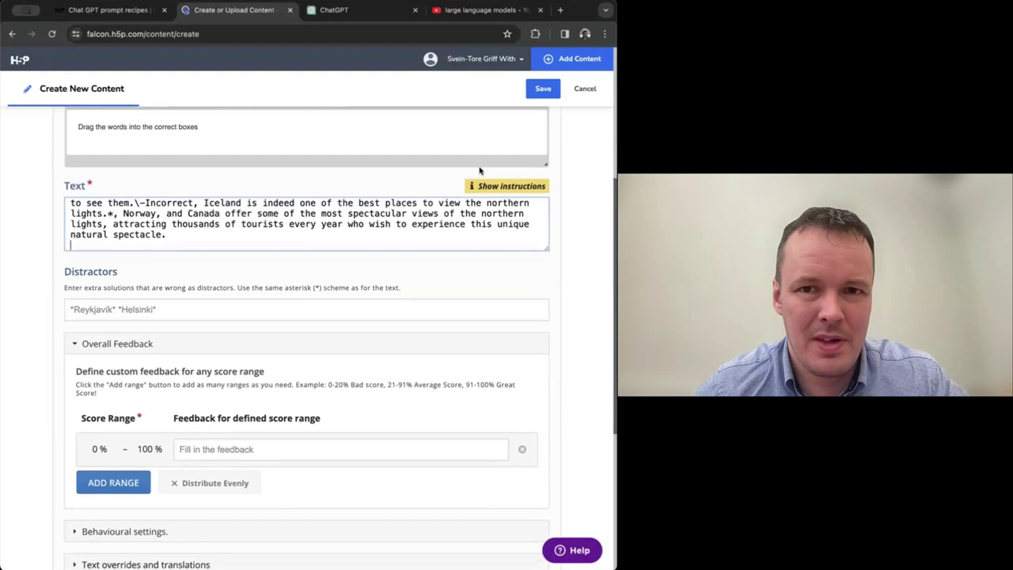
click(541, 91)
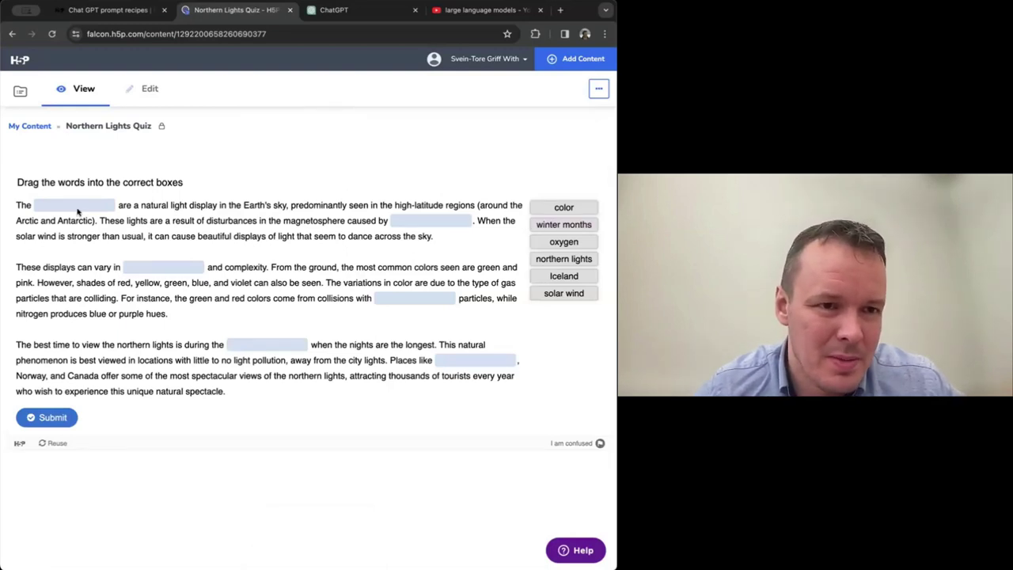
Step: Fill the blanks in order with northern lights, solar wind, color, winter months, Iceland and oxygen, submit the answers and review the feedback
drag(561, 258, 76, 208)
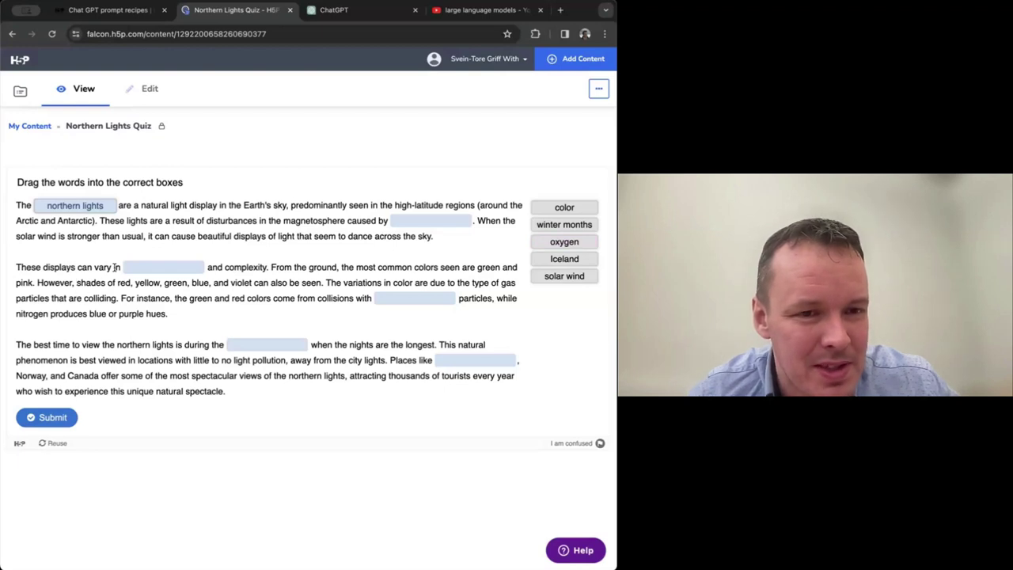
drag(563, 207, 176, 268)
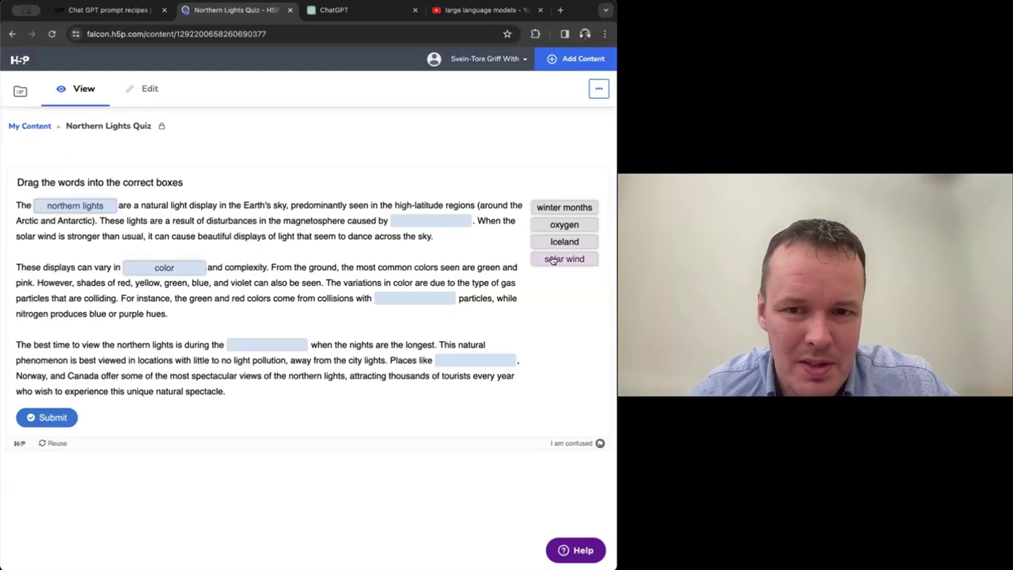
drag(550, 259, 436, 223)
drag(564, 207, 426, 288)
drag(578, 224, 266, 345)
drag(576, 209, 415, 361)
click(56, 388)
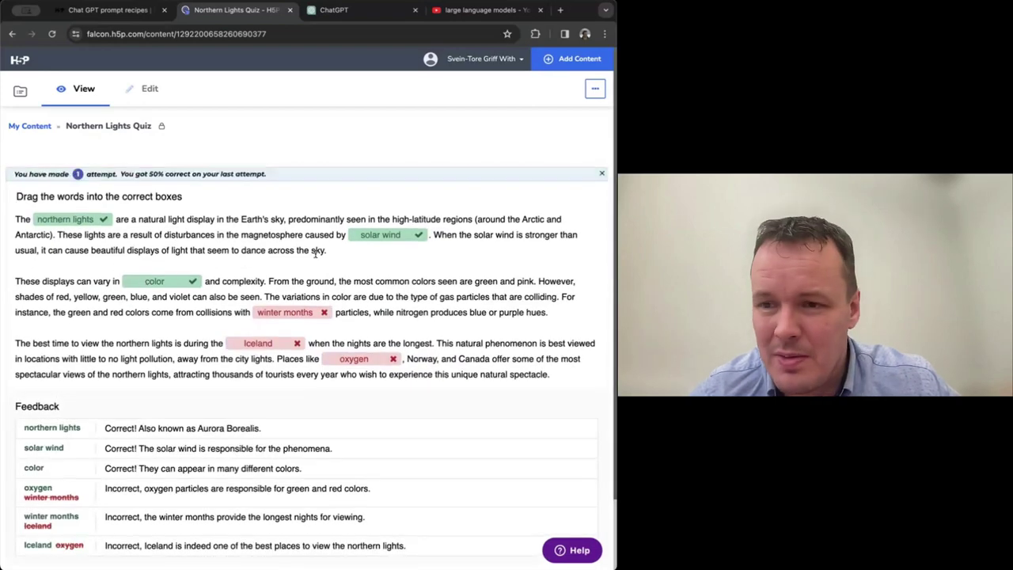
scroll(315, 253, down, 2)
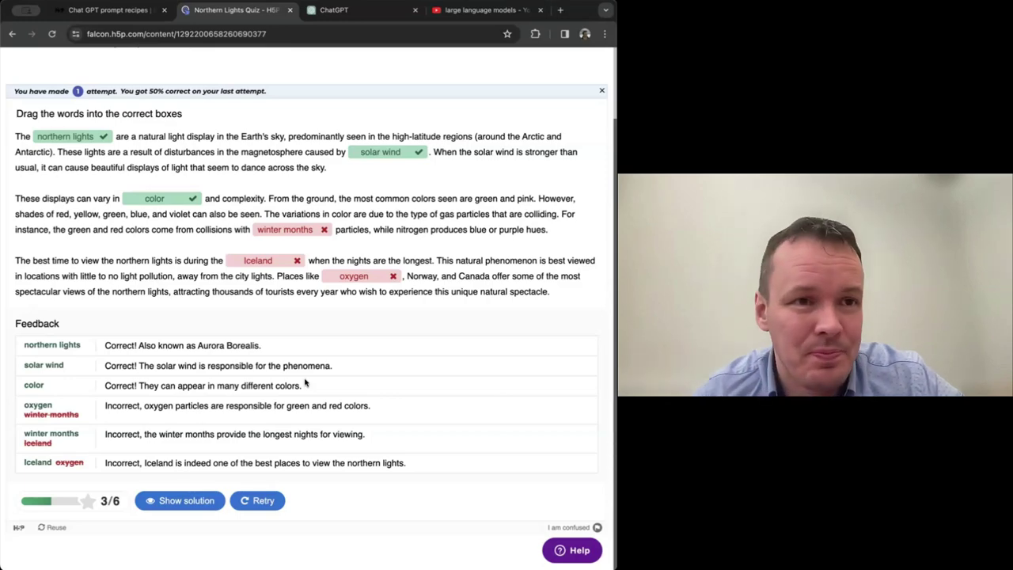
scroll(305, 381, up, 2)
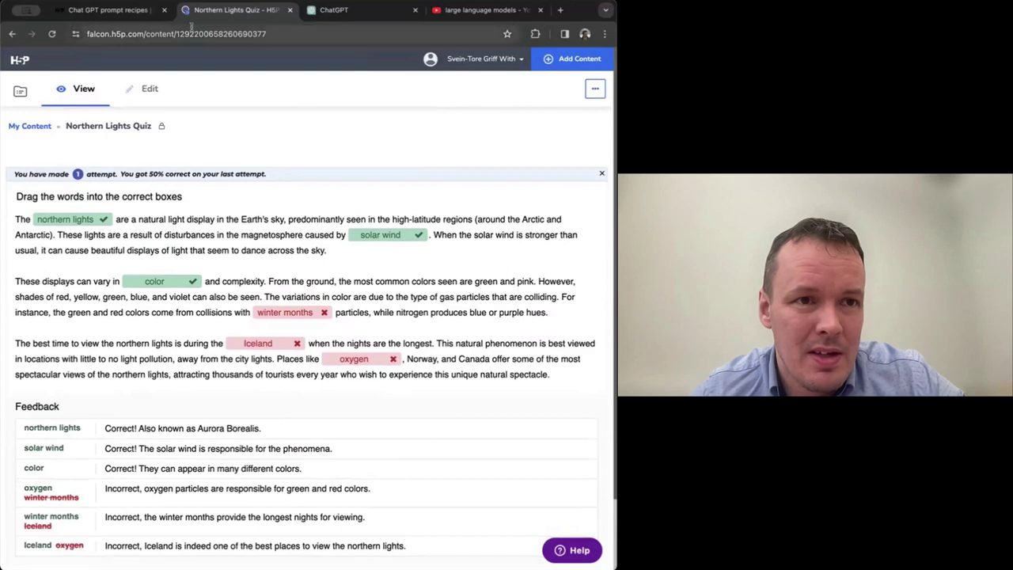
Step: Return to the Chat GPT prompt recipes page and copy the Multiple Choice Quiz prompt example about the sun from Tip 4
click(117, 11)
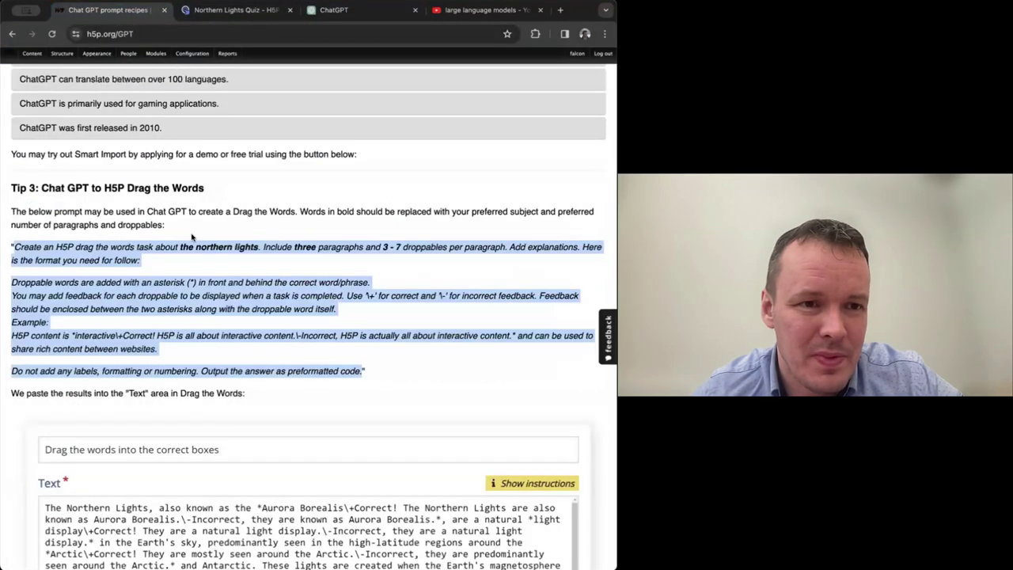
scroll(192, 236, down, 5)
scroll(192, 236, down, 10)
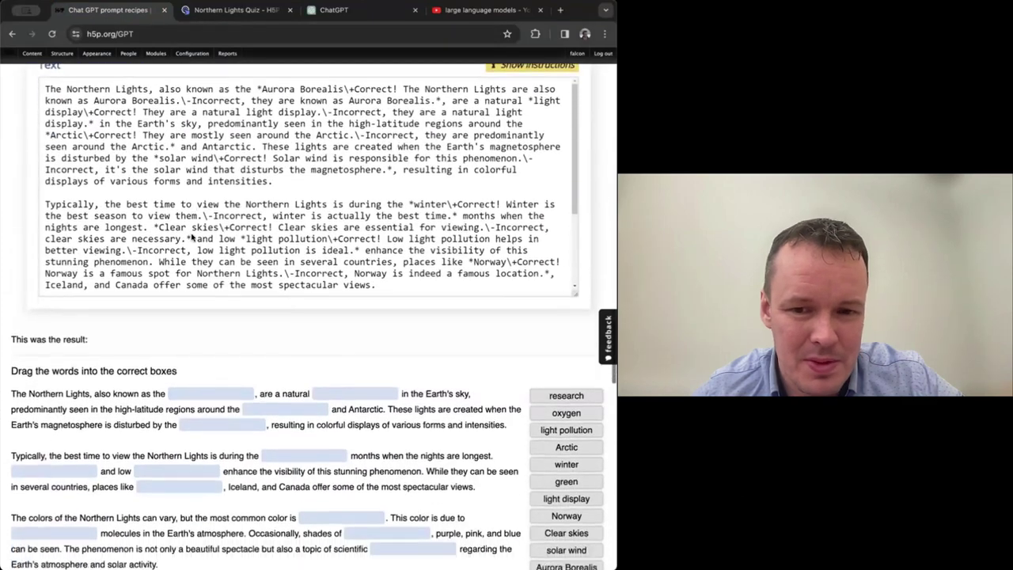
scroll(192, 237, down, 5)
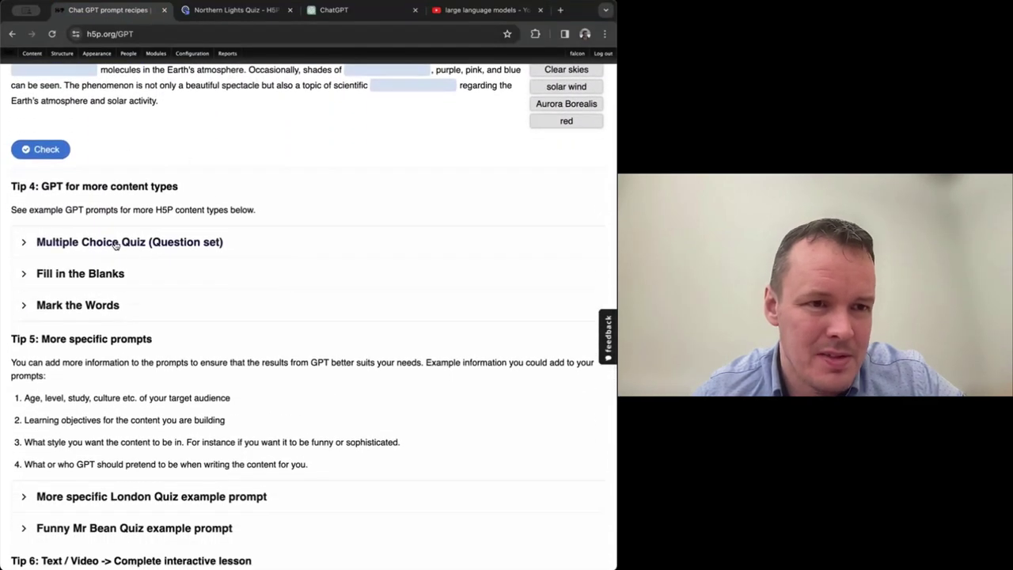
click(124, 244)
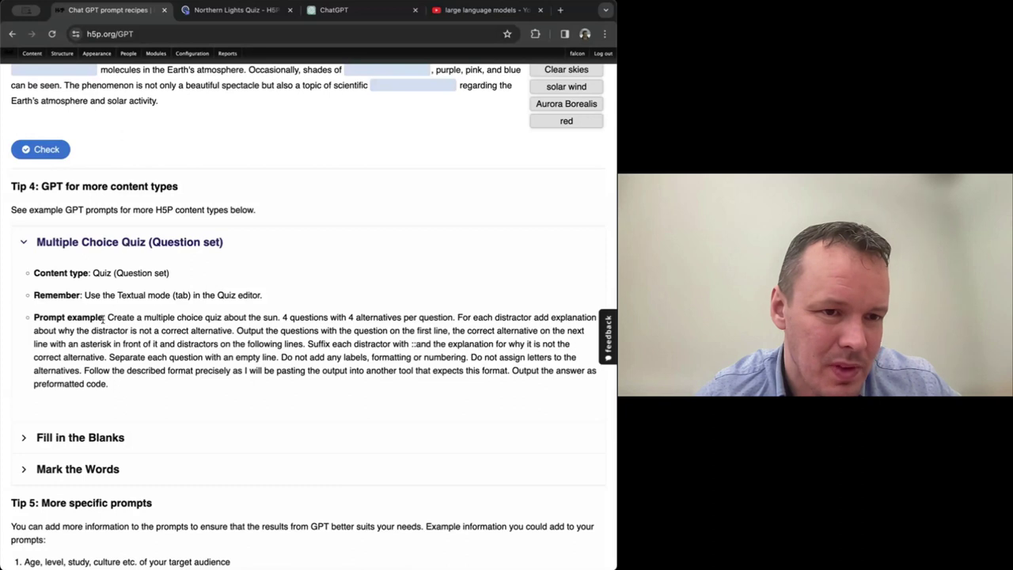
drag(107, 317, 108, 383)
key(super+c)
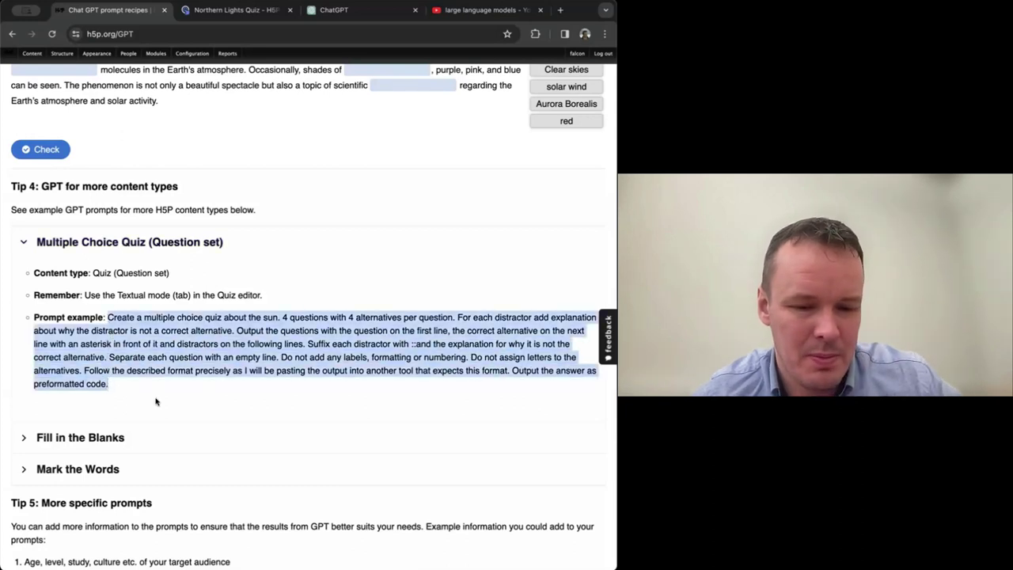
Step: Switch to ChatGPT and submit the copied multiple choice quiz prompt in a new chat
click(348, 10)
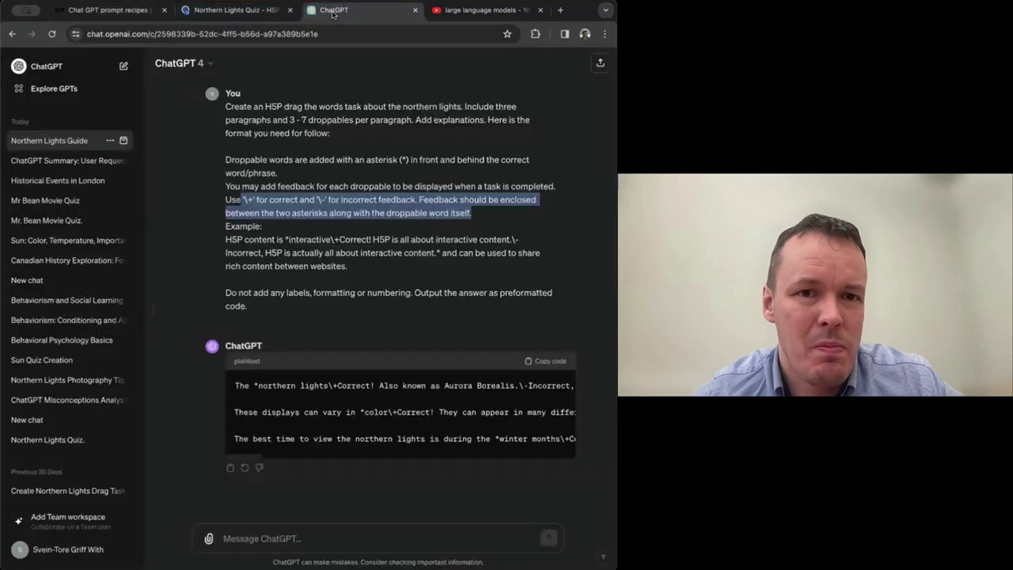
click(124, 65)
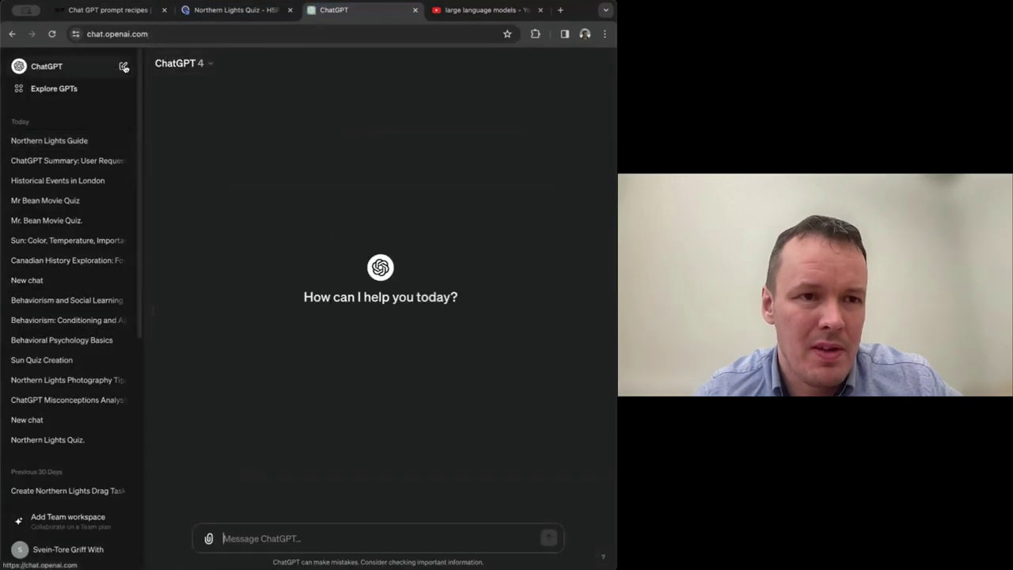
key(super+v)
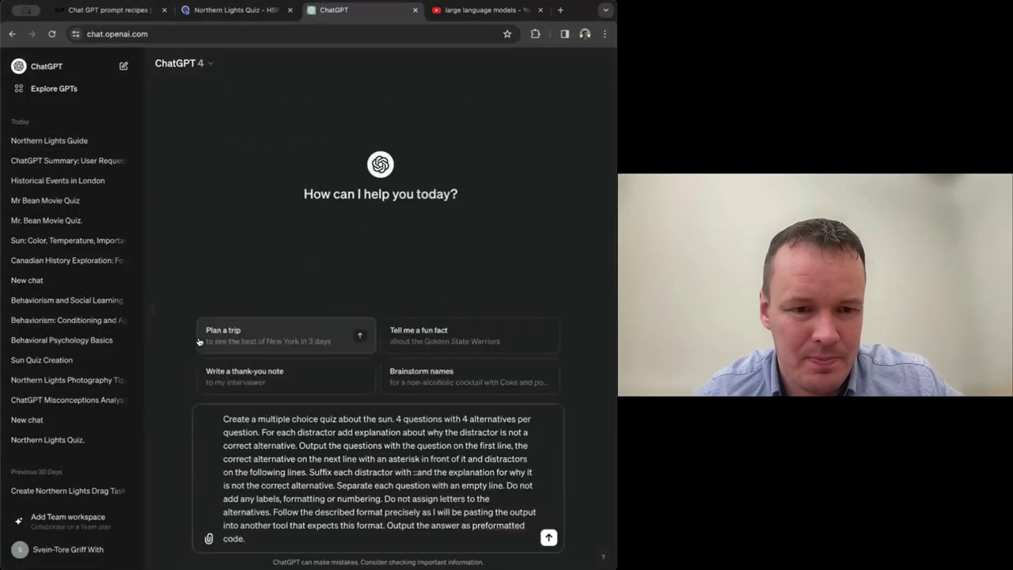
click(548, 538)
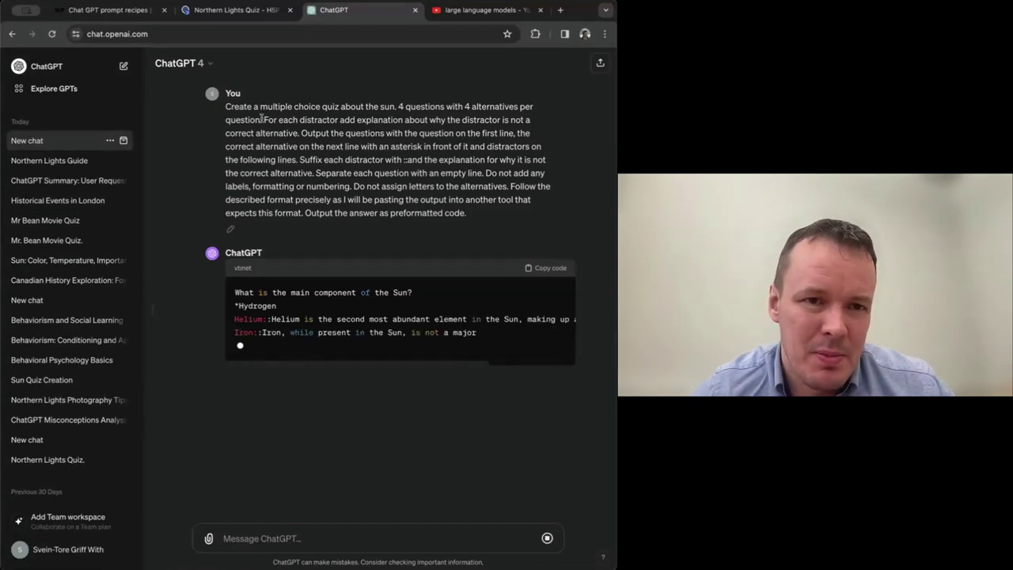
Step: Highlight the prompt's sentence about explaining each distractor and copy the generated sun quiz code
drag(261, 117, 343, 129)
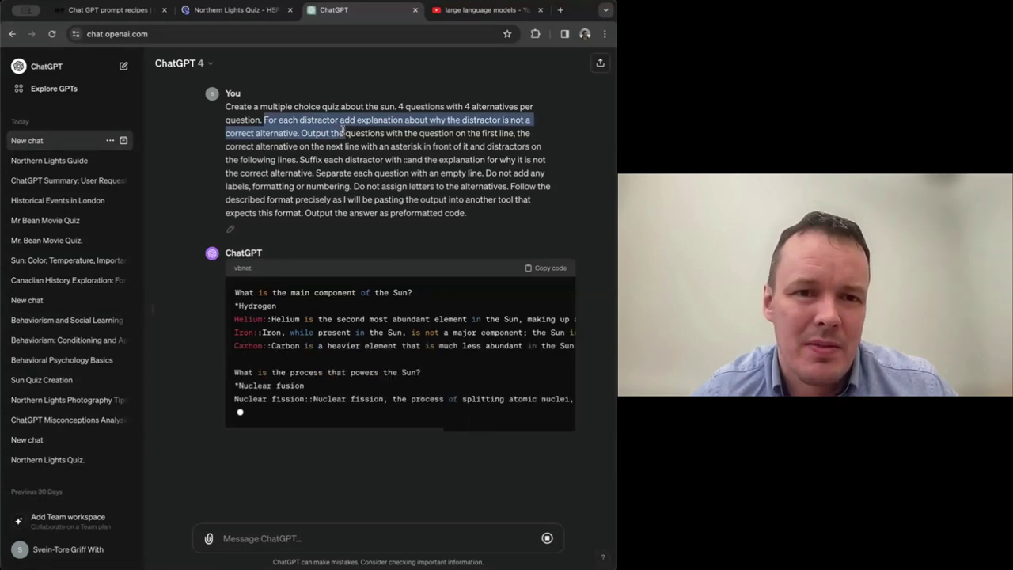
drag(342, 129, 299, 133)
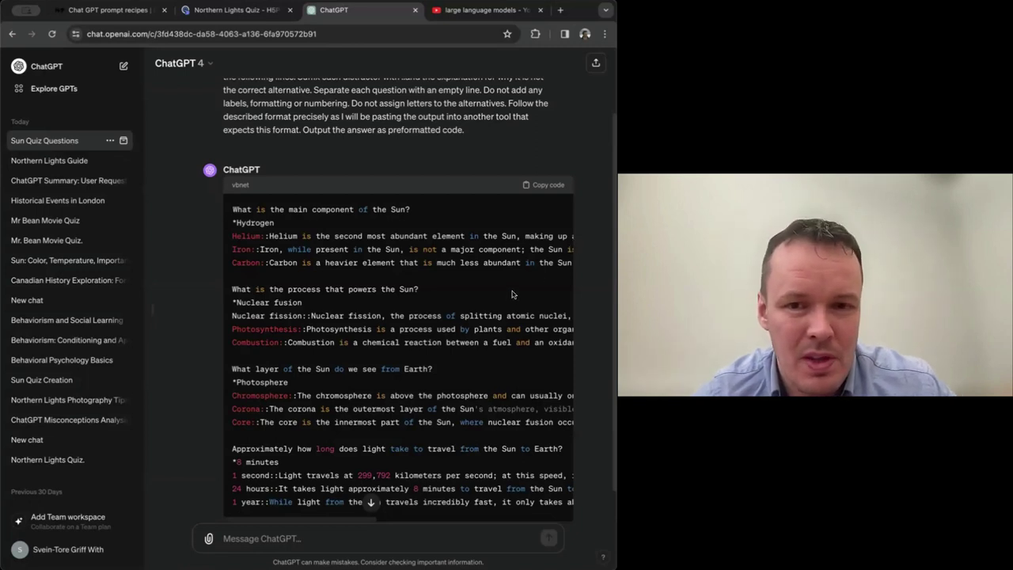
click(546, 184)
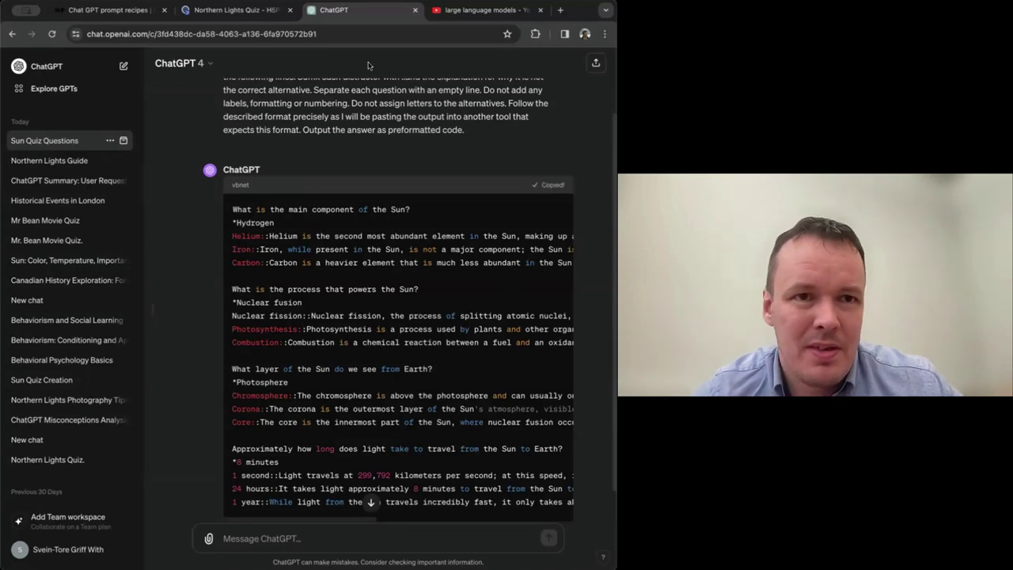
Step: Switch to H5P and create a new Quiz (Question Set) content item titled Sun Quiz
click(226, 10)
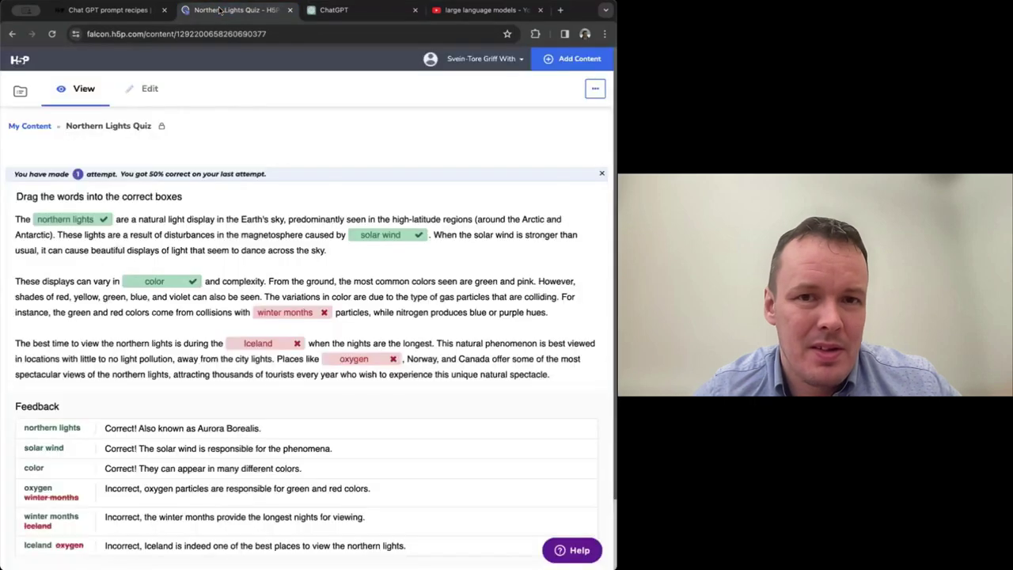
click(574, 59)
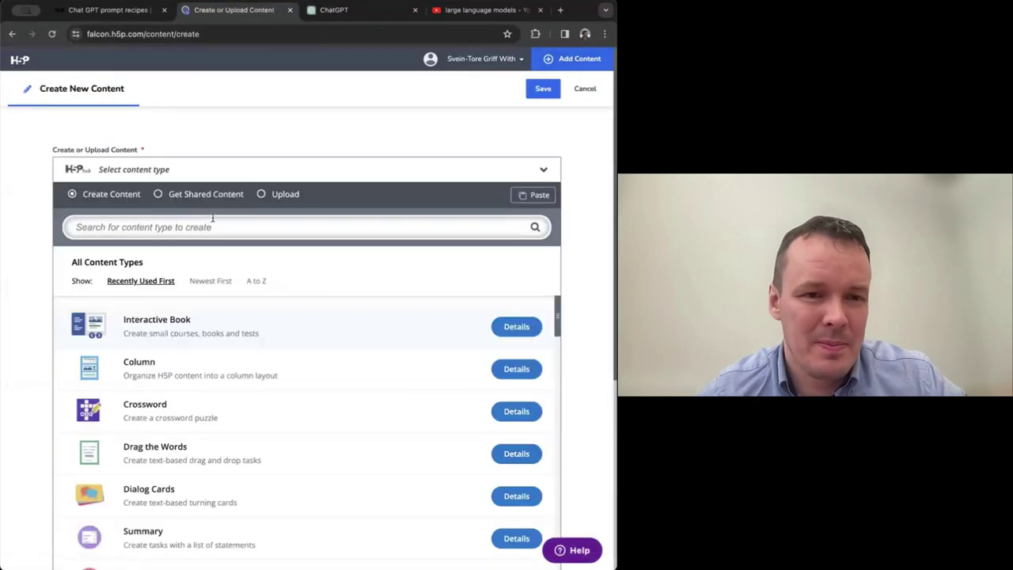
click(212, 226)
text(quiz)
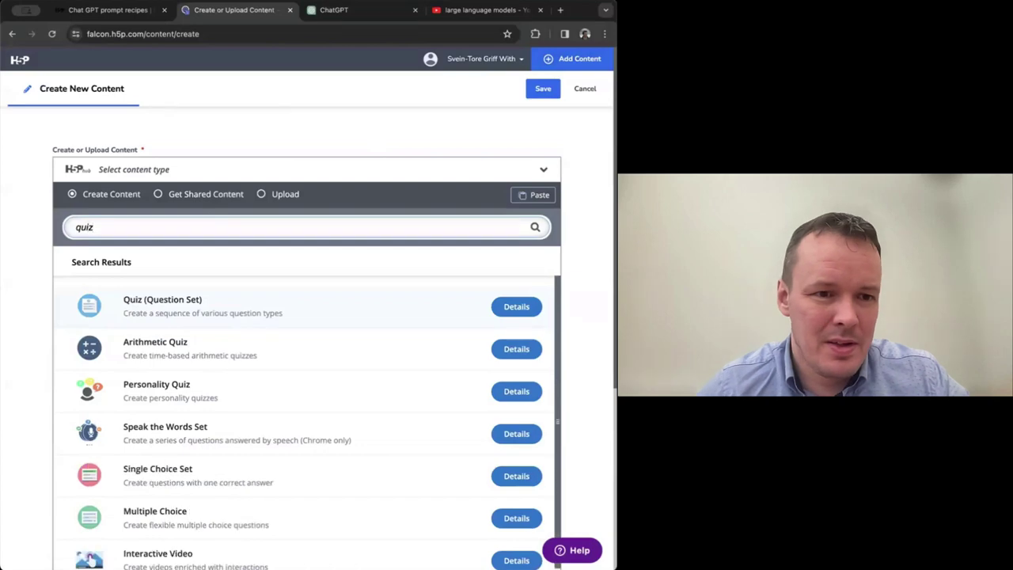
click(214, 307)
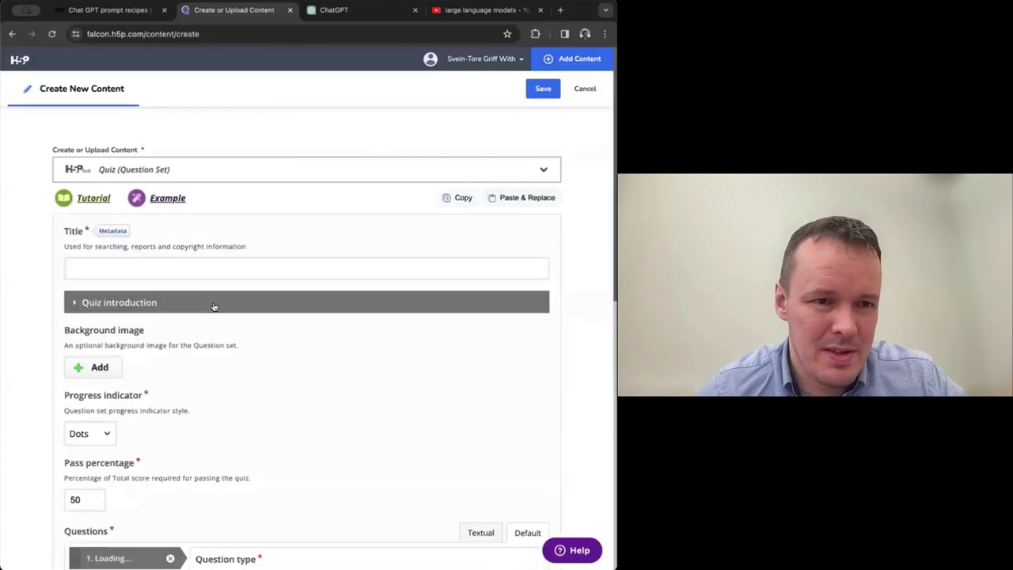
scroll(213, 307, down, 4)
scroll(213, 306, up, 2)
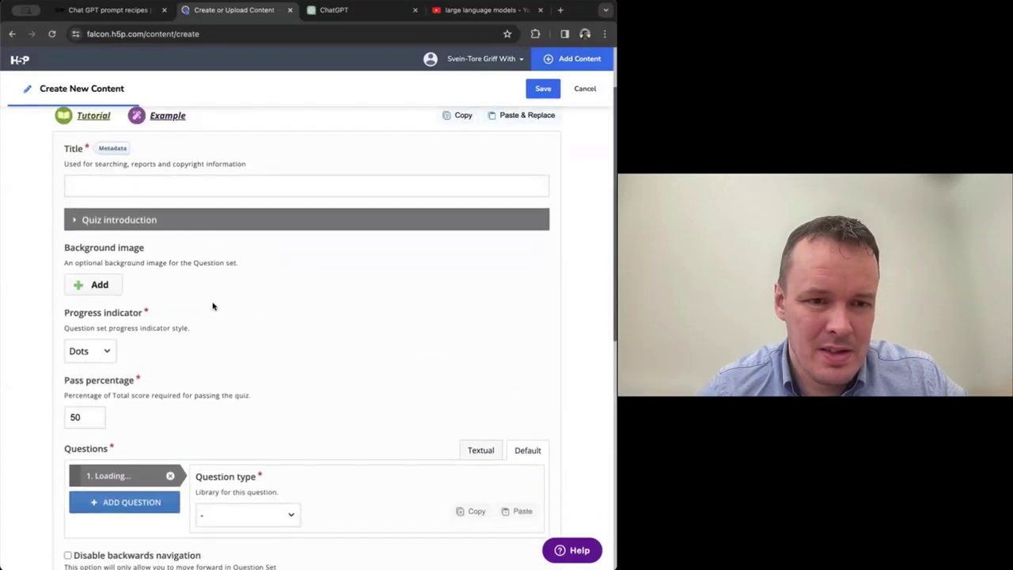
scroll(212, 303, up, 3)
click(117, 266)
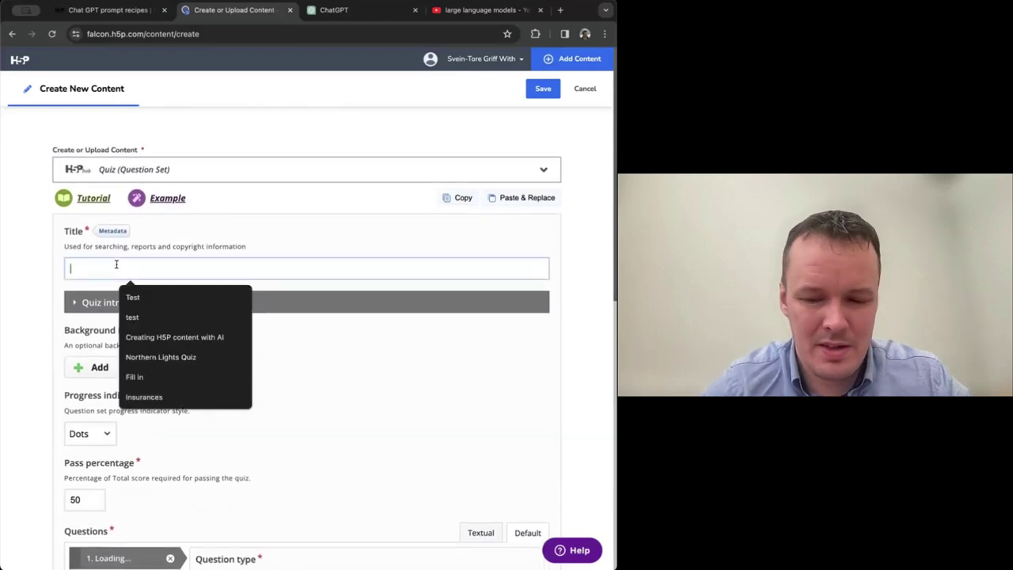
text(Sun Quiz)
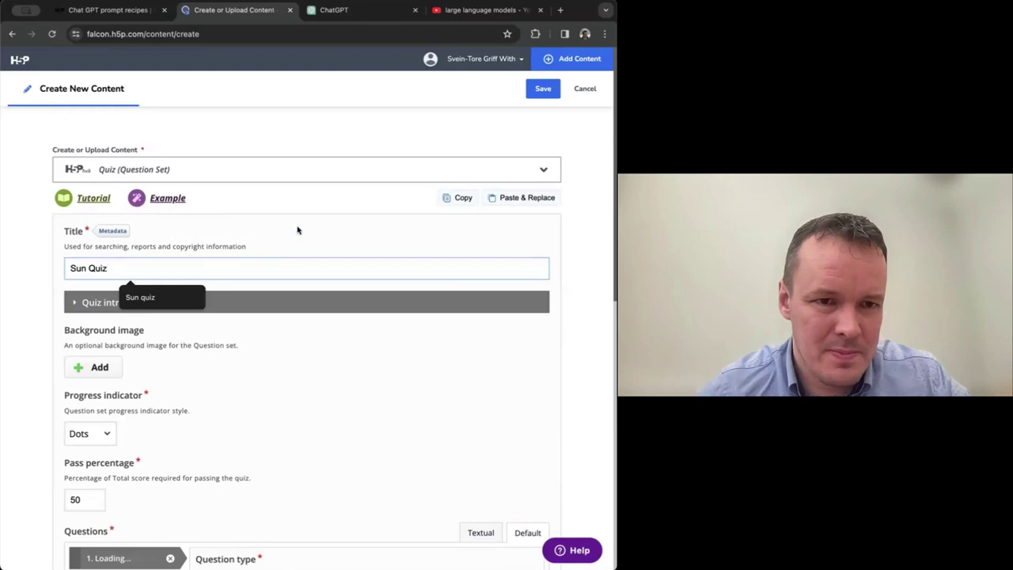
Step: Paste the copied sun questions into the quiz's Questions section in Textual mode and save the content
scroll(297, 229, down, 3)
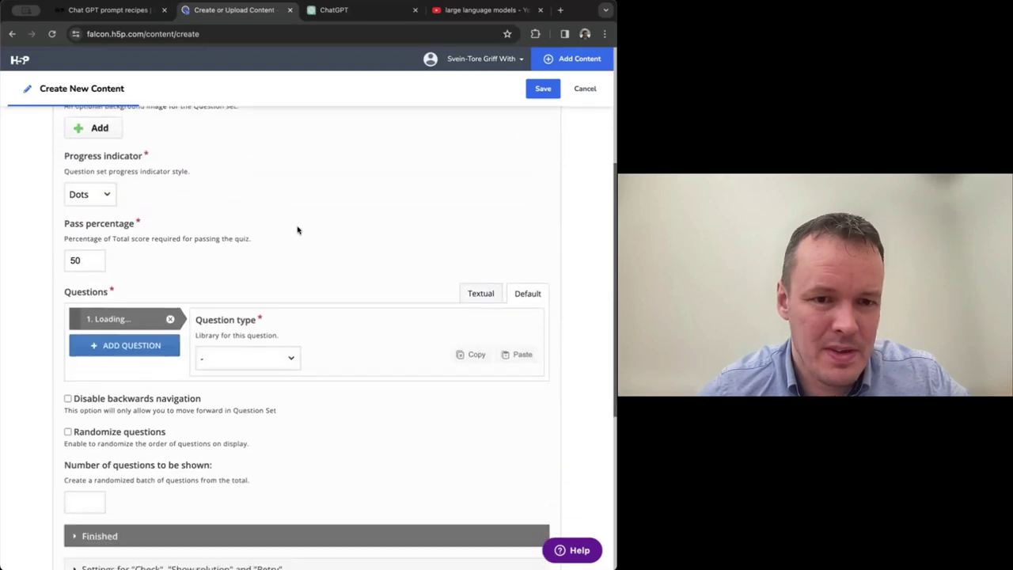
click(475, 288)
click(236, 322)
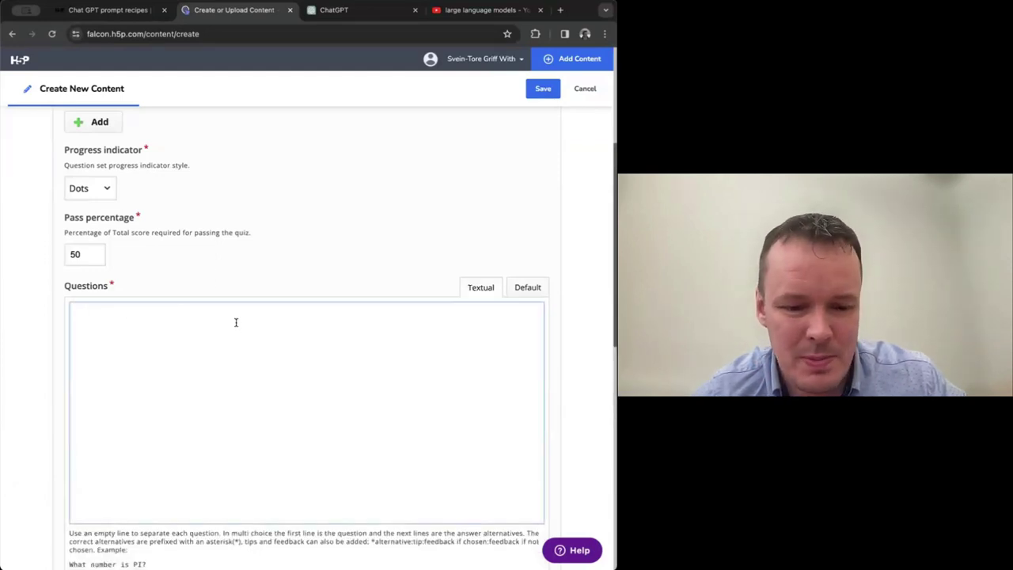
key(ctrl+v)
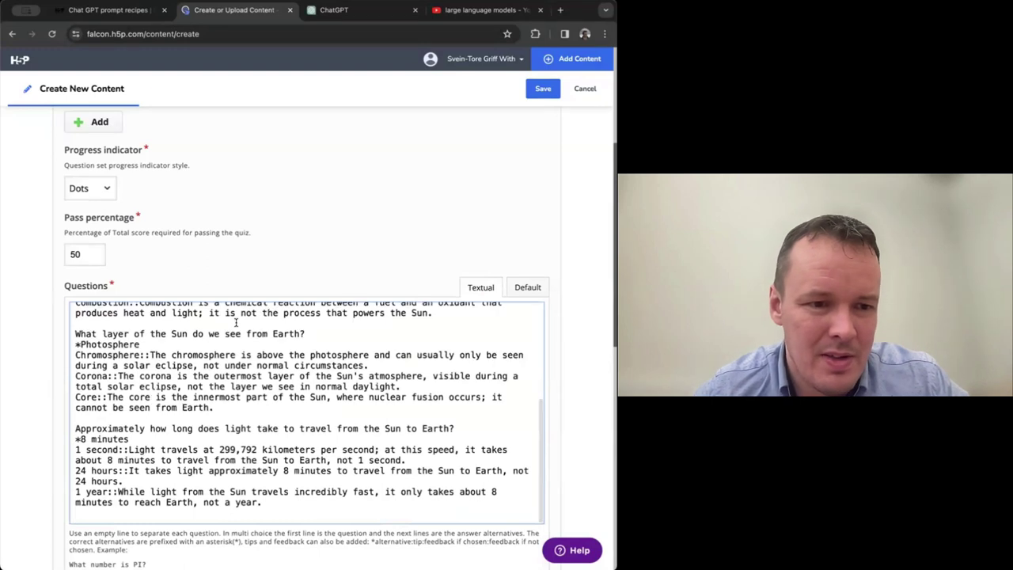
scroll(45, 401, down, 5)
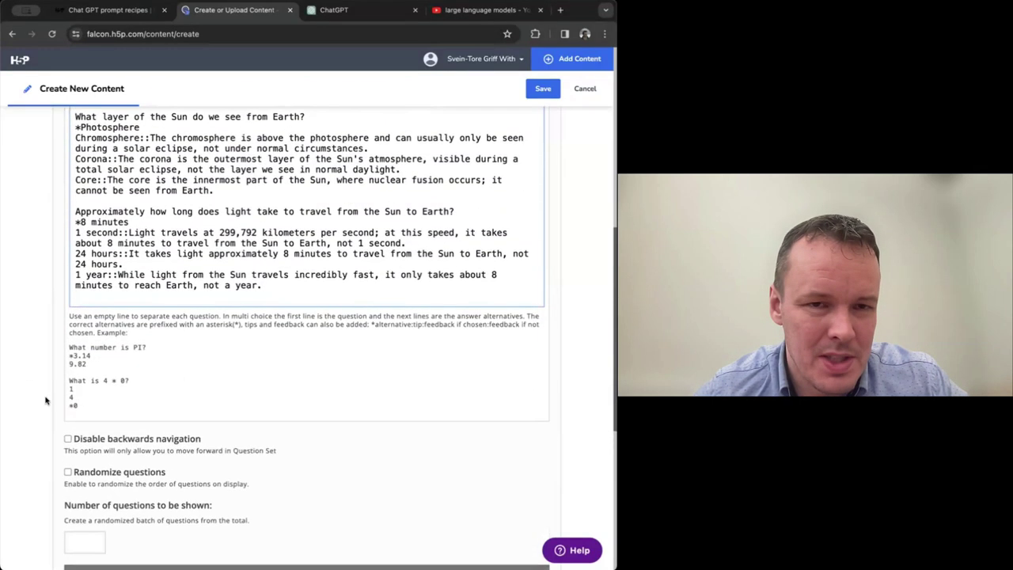
click(546, 89)
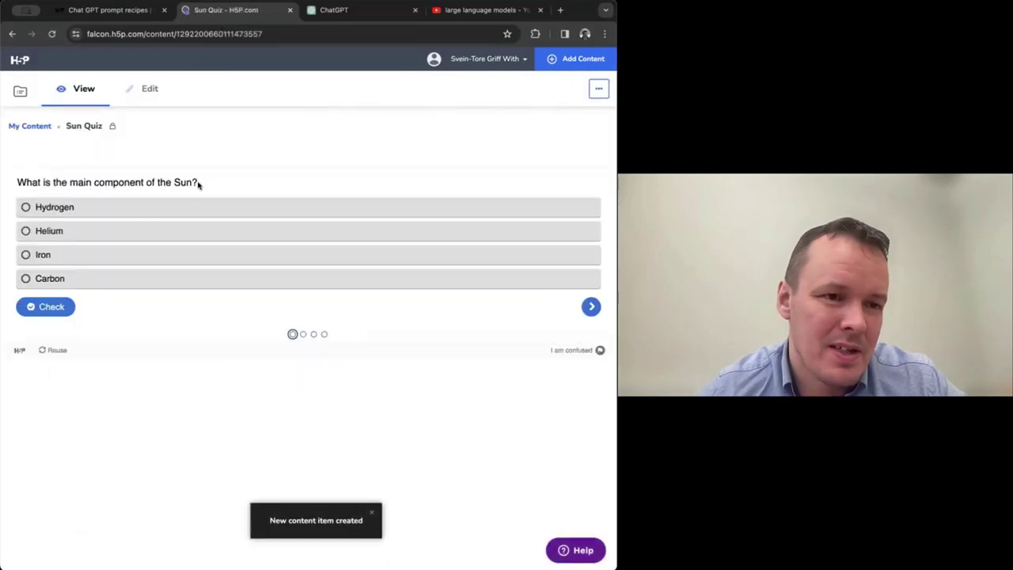
Step: Answer the question on the Sun's main component with Iron, check it, then retry and check Carbon
click(82, 253)
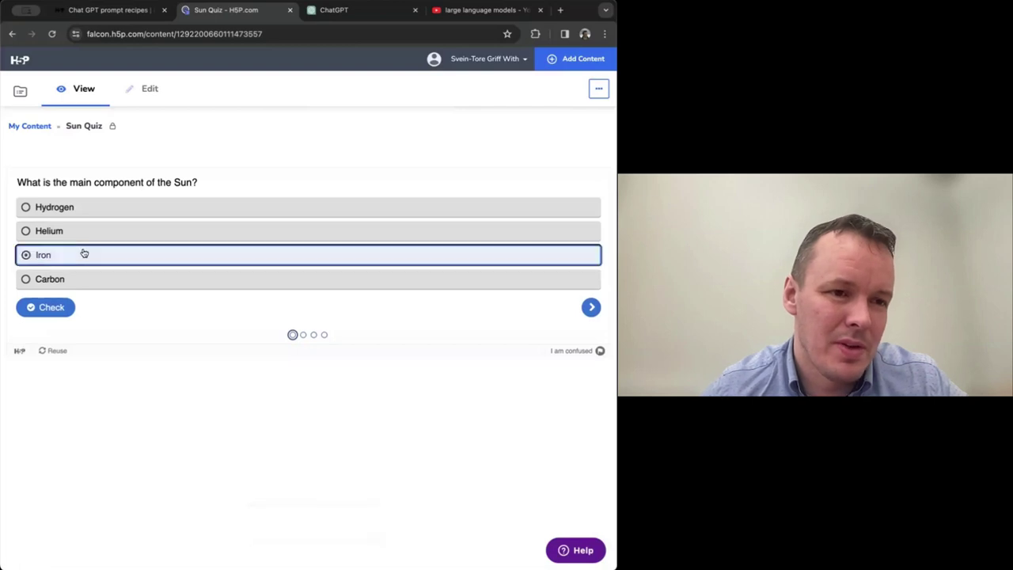
click(53, 310)
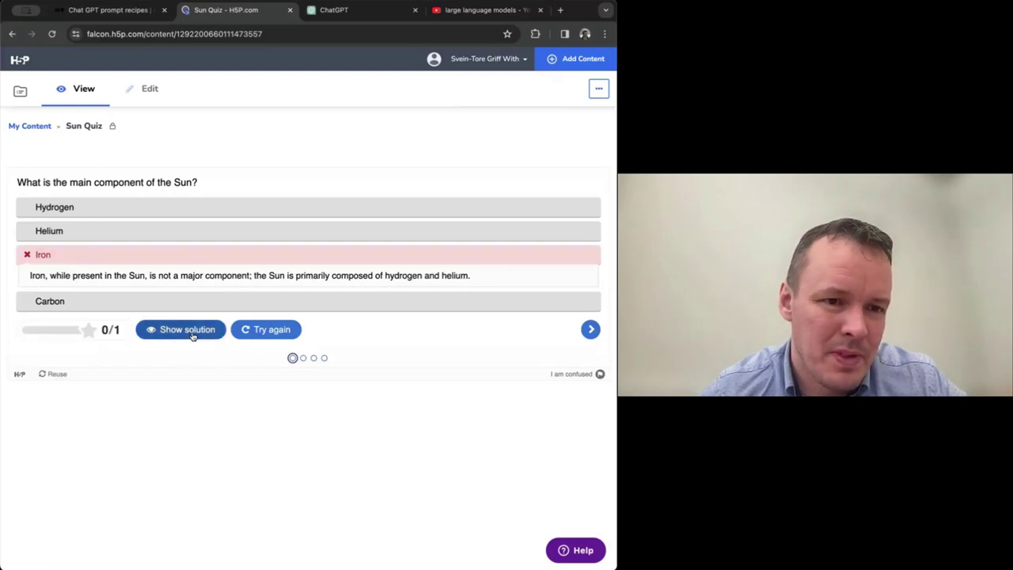
click(272, 332)
click(81, 282)
click(47, 308)
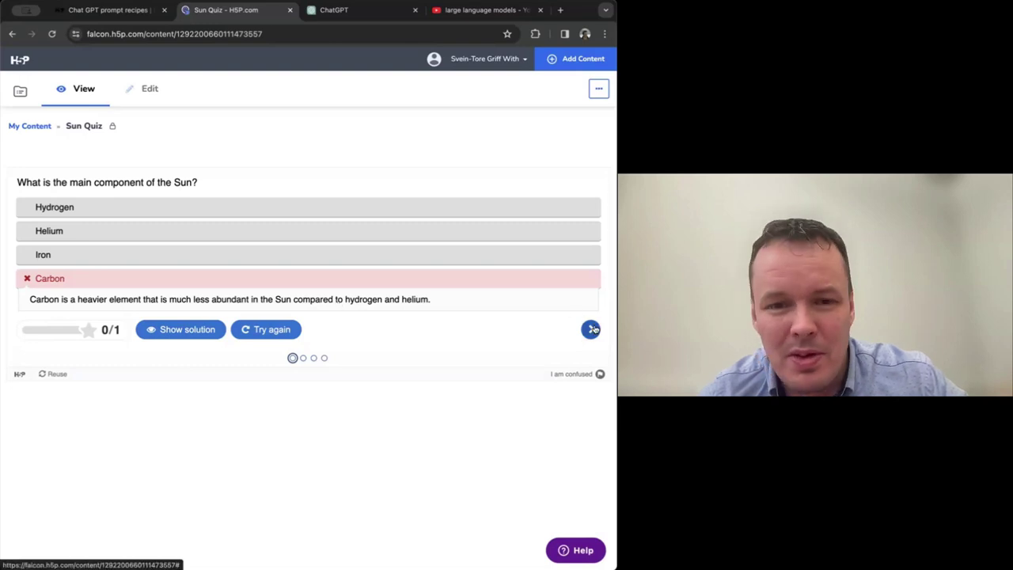
Step: Answer the question on what powers the Sun with Photosynthesis, retry with Nuclear fission, checking both, and go on to the third question
click(591, 329)
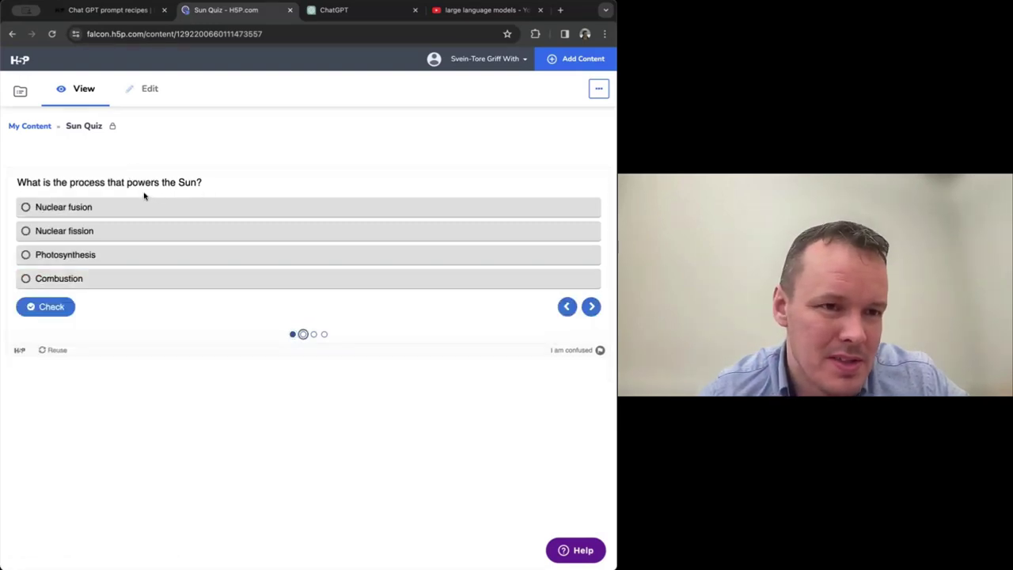
click(111, 260)
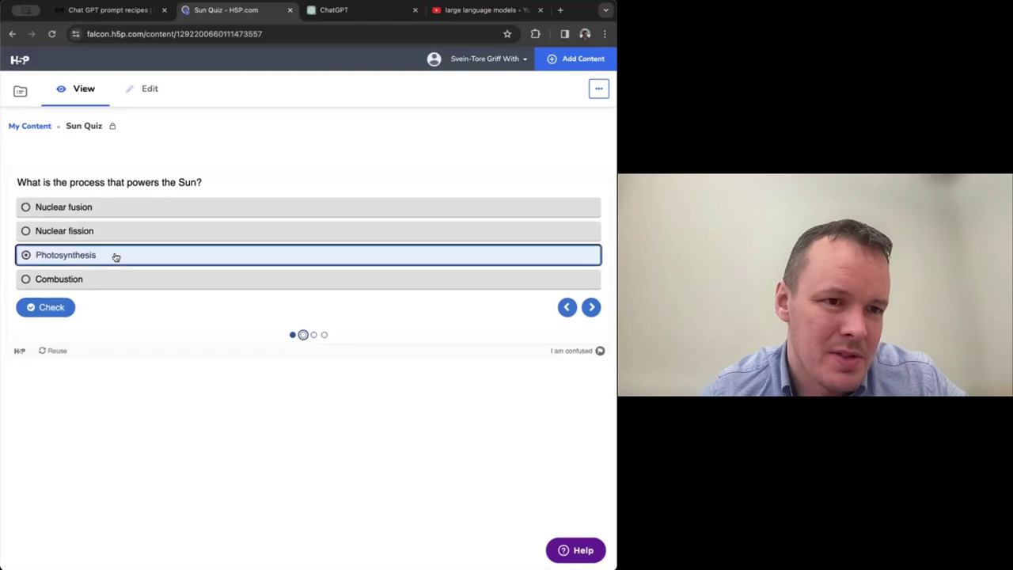
click(60, 311)
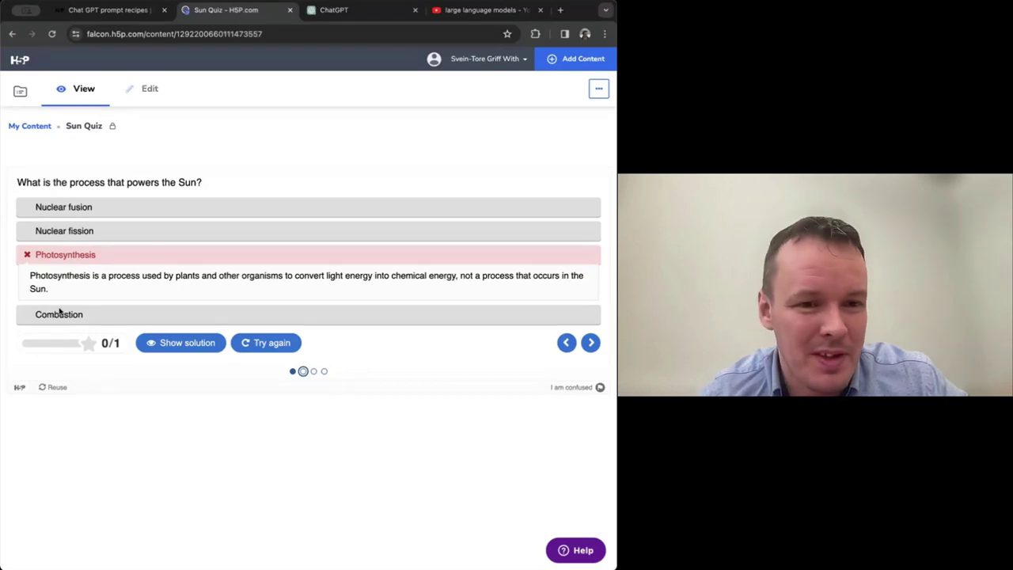
click(270, 343)
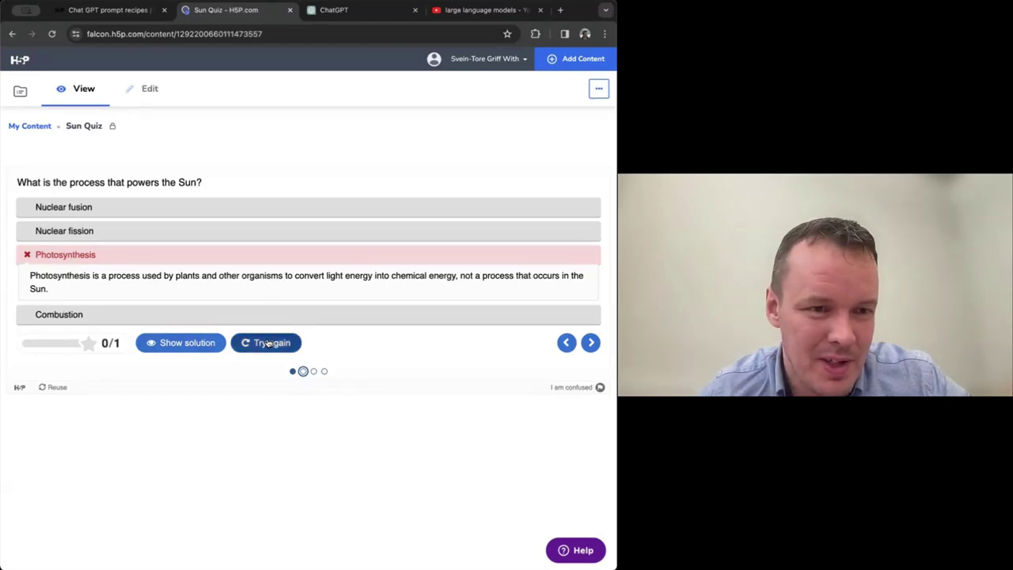
click(178, 233)
click(57, 309)
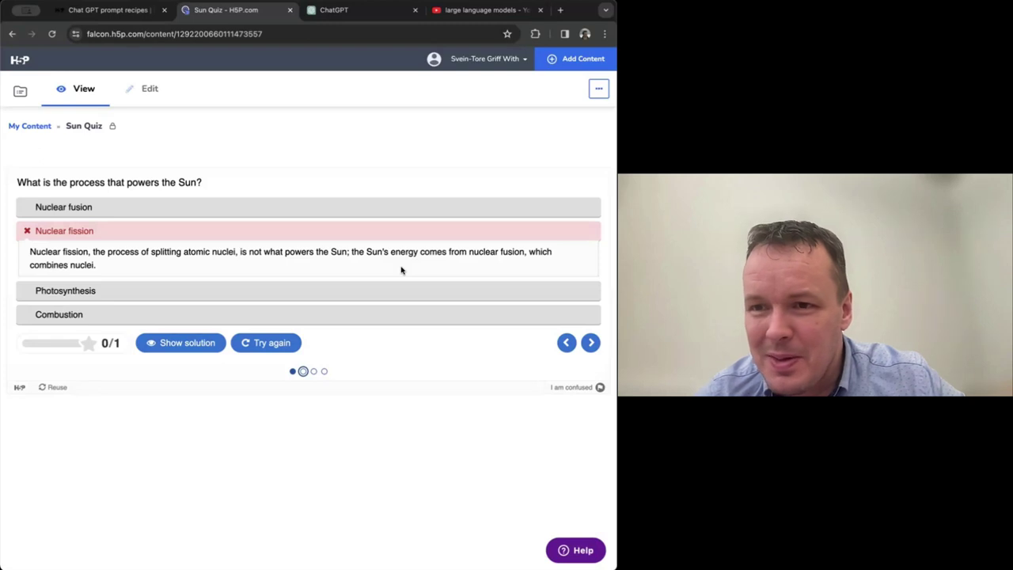
click(591, 342)
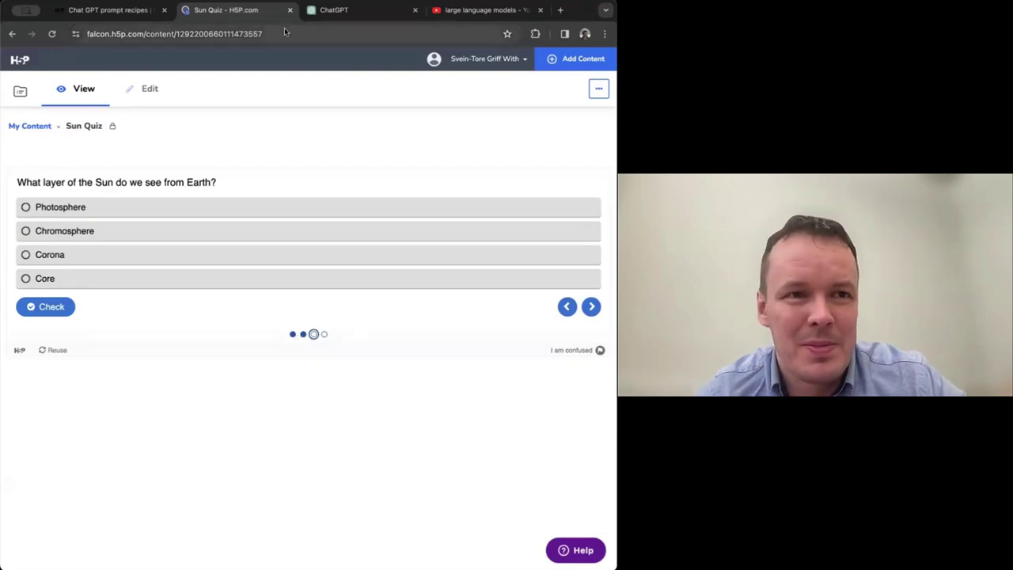
Step: Return to the Chat GPT prompt recipes page and copy the Fill in the Blanks prompt example about behavioural psychology from Tip 4
click(107, 10)
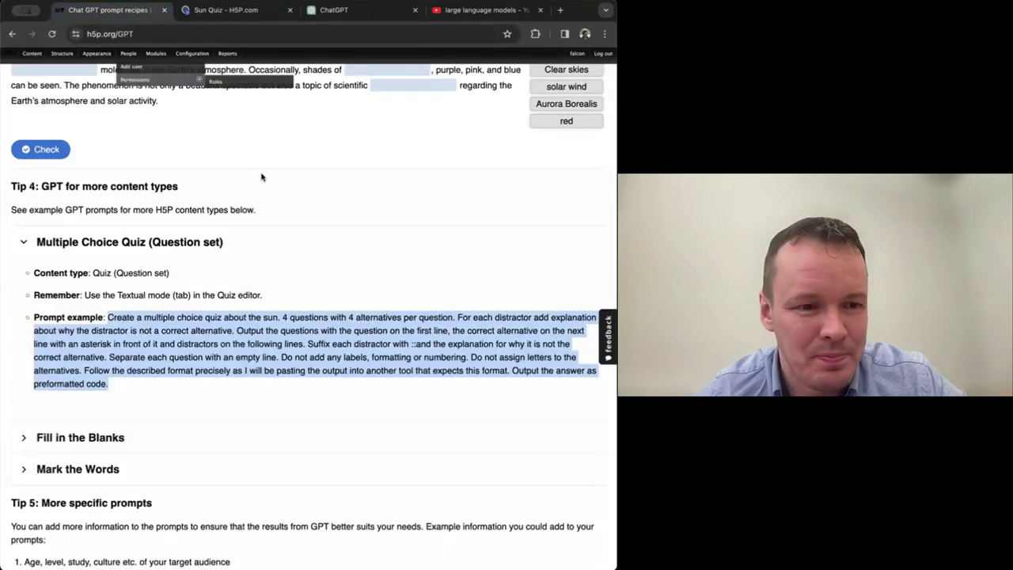
scroll(261, 176, down, 5)
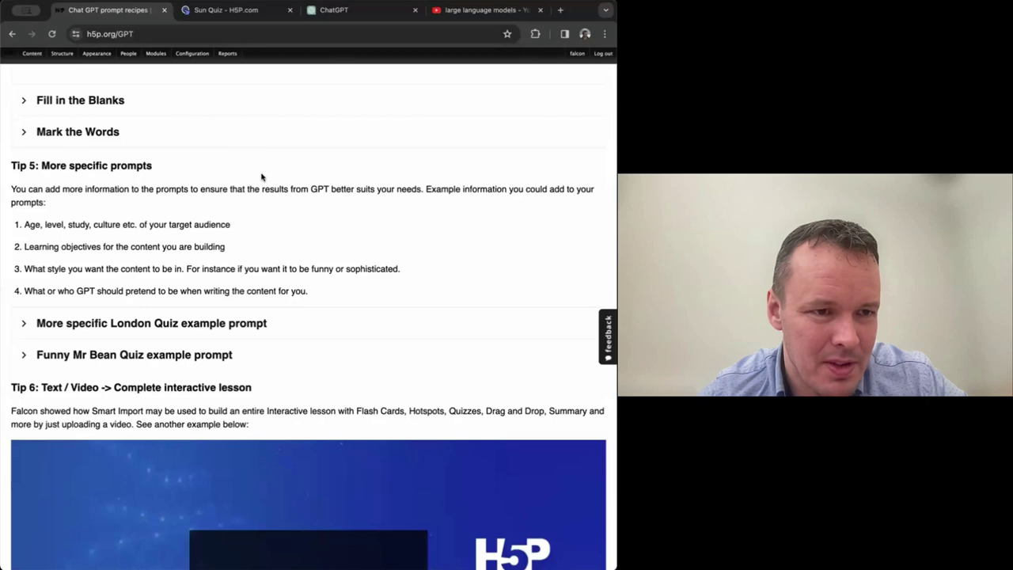
scroll(262, 176, up, 3)
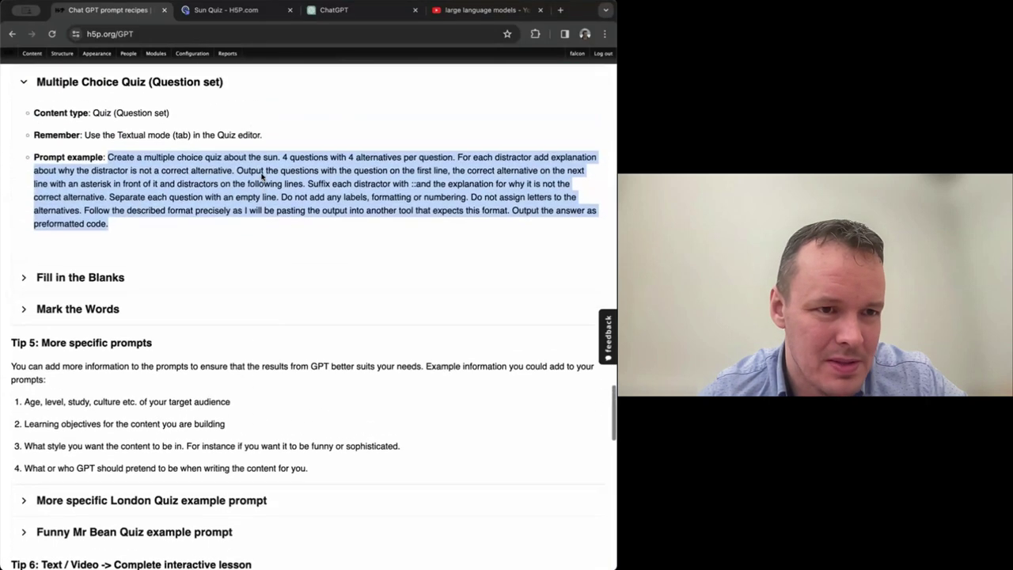
scroll(262, 178, down, 2)
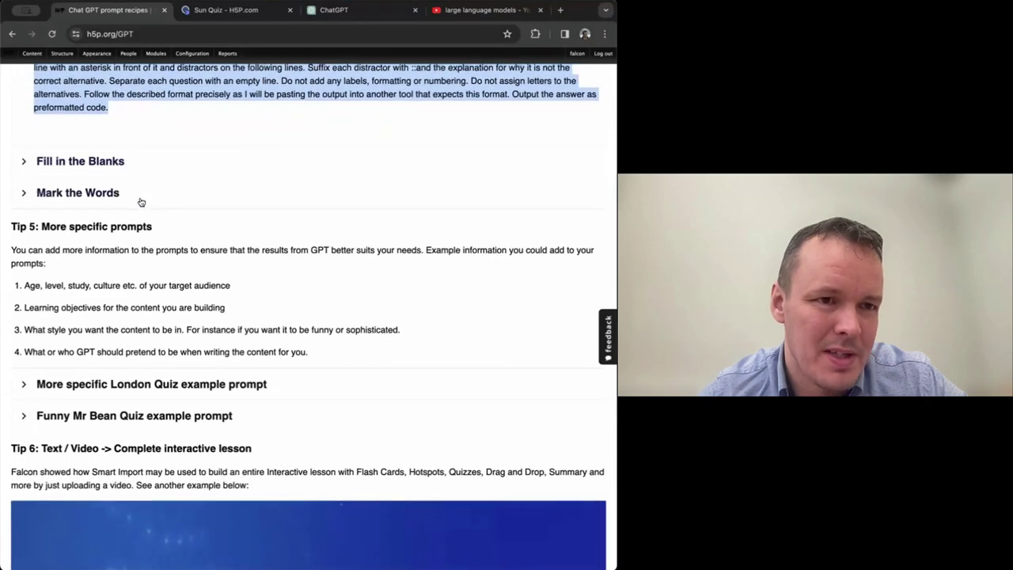
click(126, 166)
scroll(126, 163, up, 3)
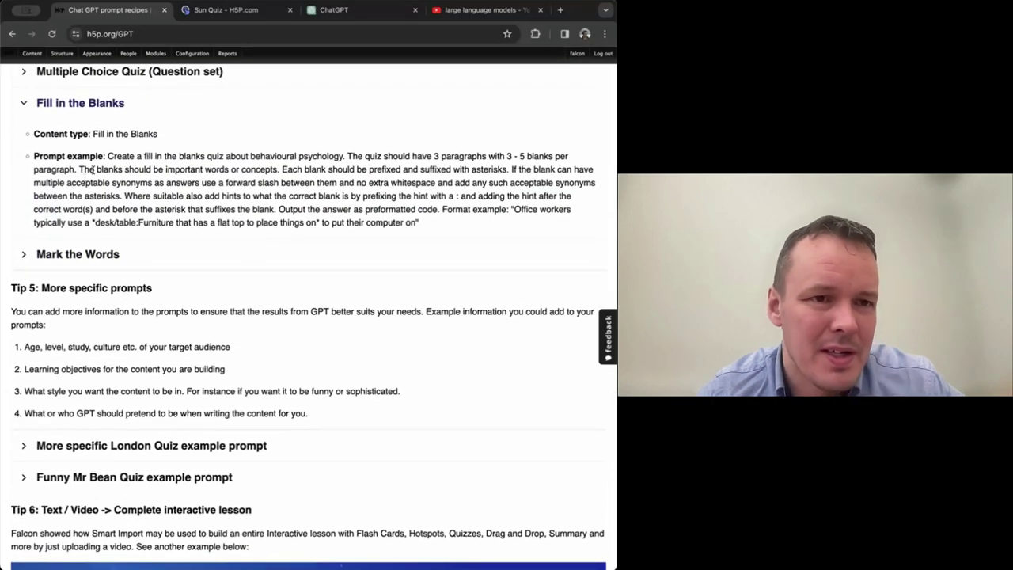
drag(109, 156, 422, 229)
key(cmd+c)
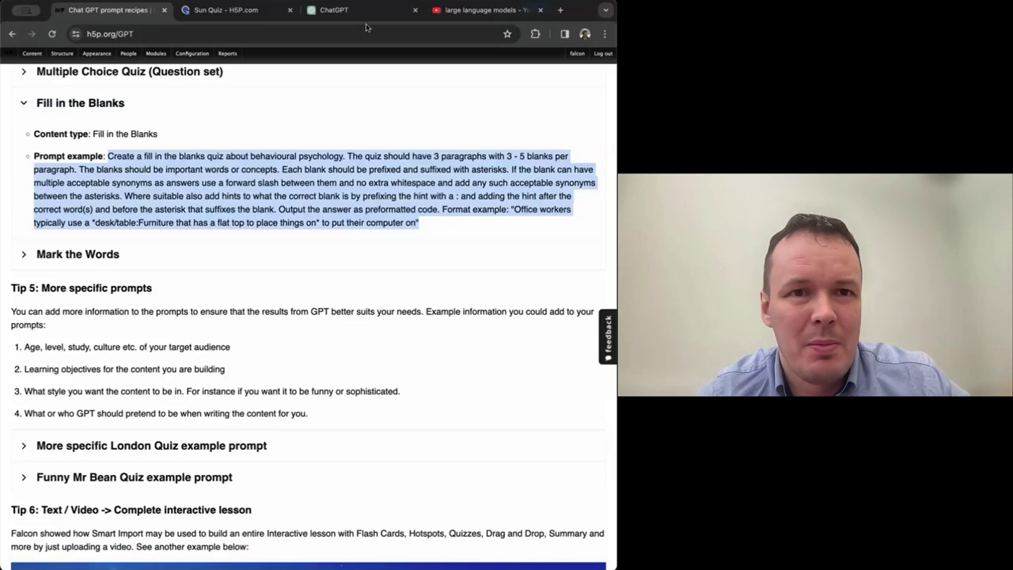
Step: Switch to ChatGPT, submit the fill in the blanks prompt in a new chat and copy the generated code
click(340, 9)
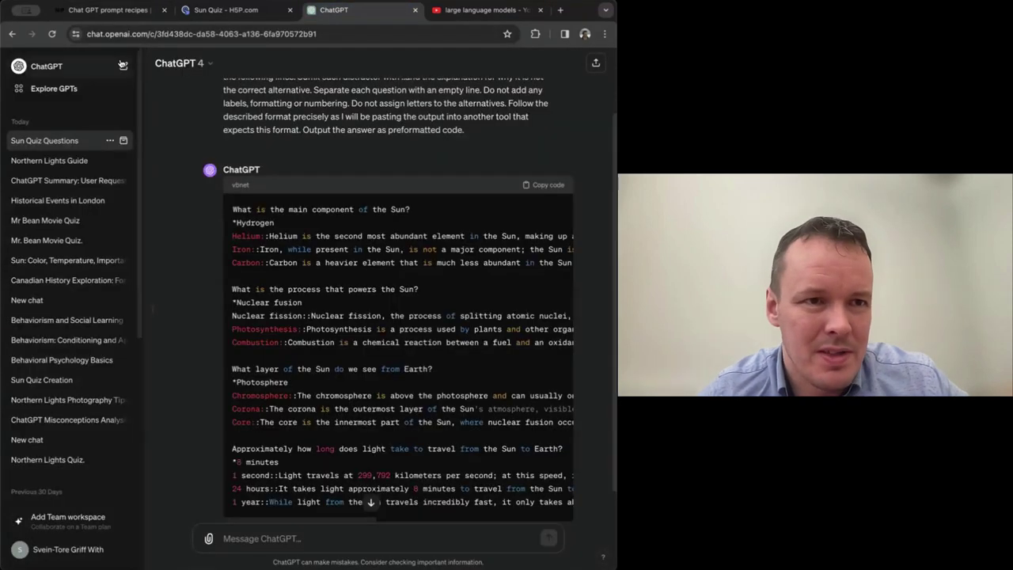
click(123, 65)
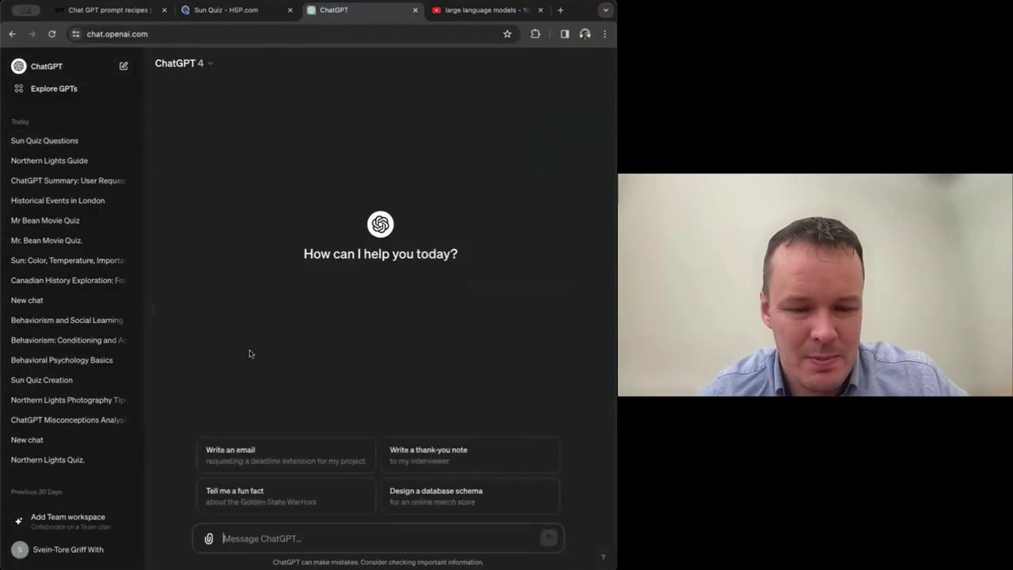
key(cmd+v)
click(548, 538)
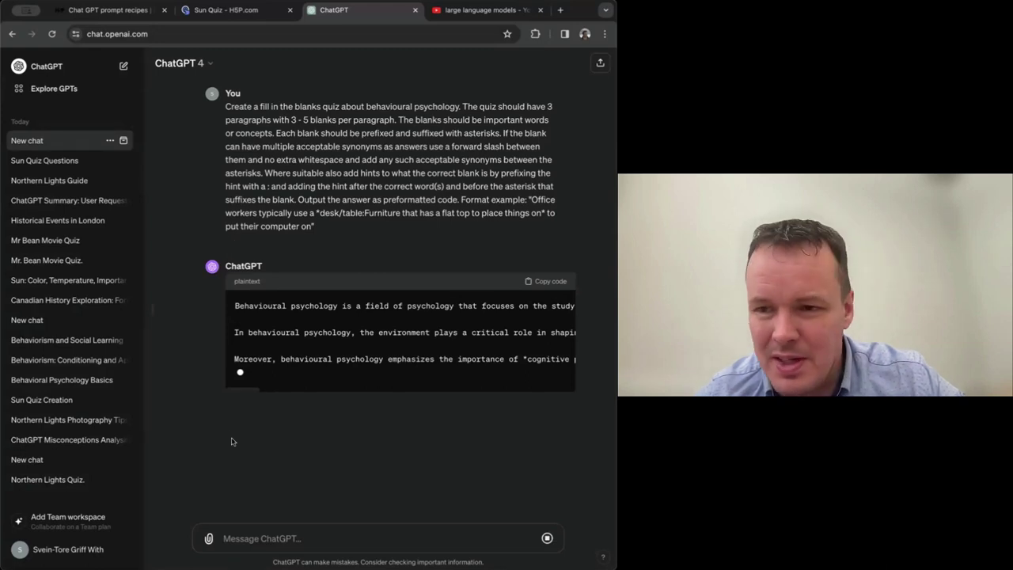
click(548, 281)
Step: Switch to H5P and create a new Fill in the Blanks content item titled Behavioural psycology
click(212, 12)
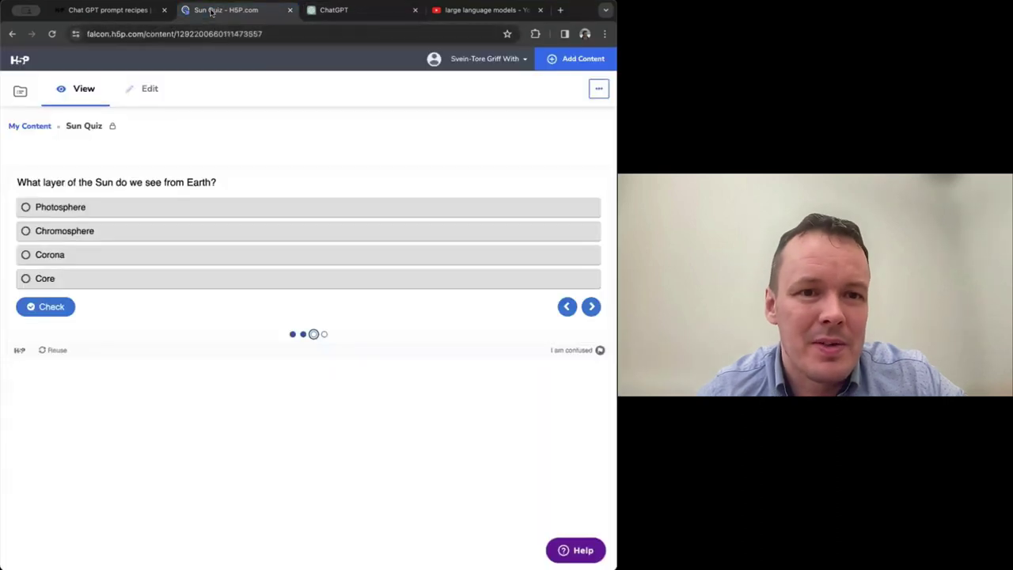
click(577, 58)
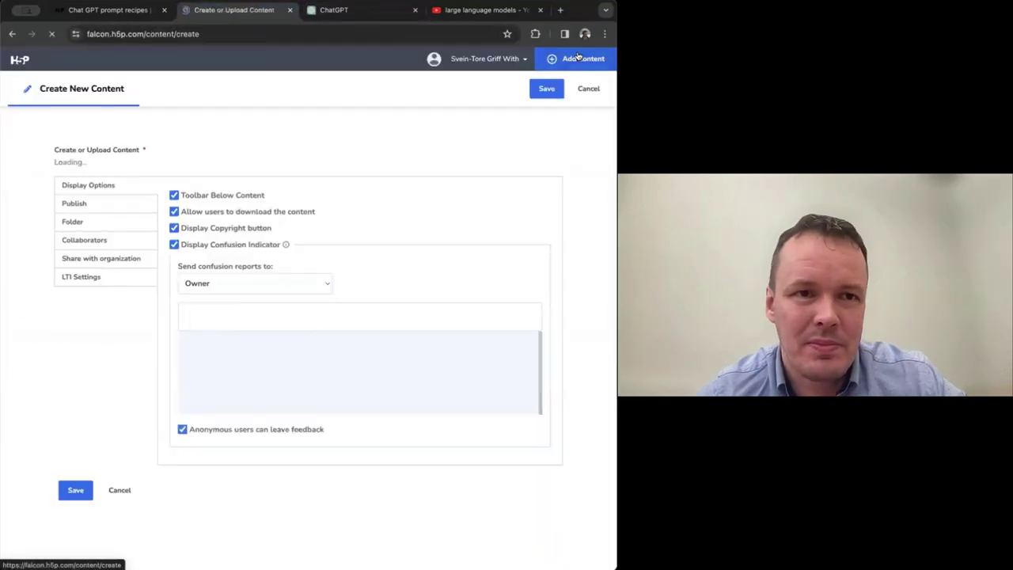
click(139, 229)
text(fill)
click(177, 302)
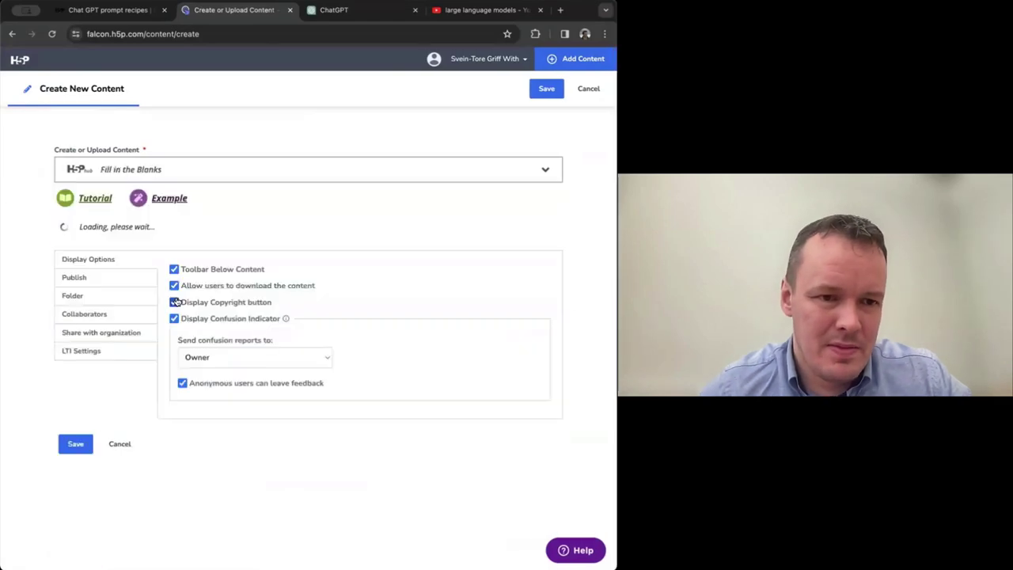
click(190, 266)
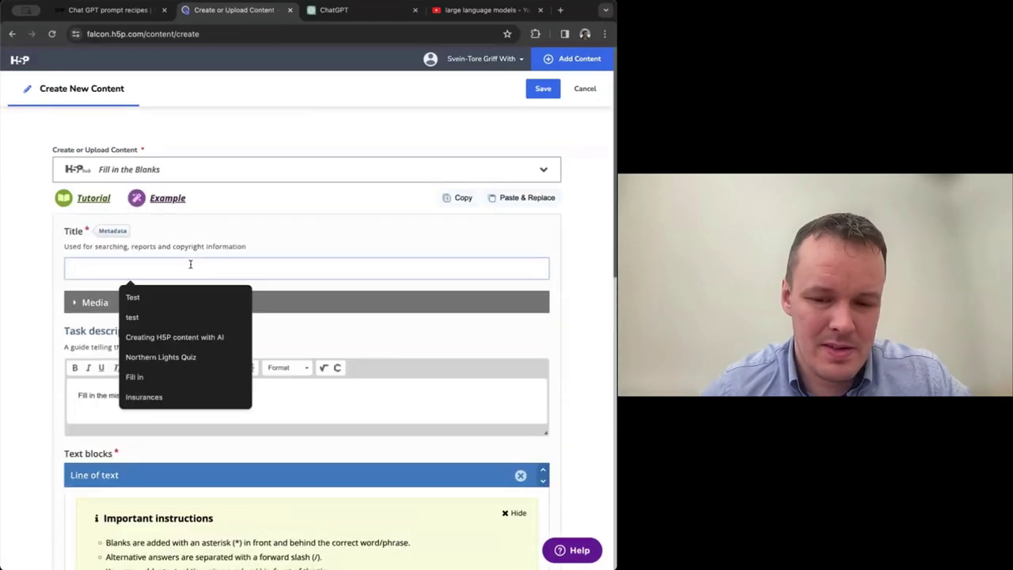
text(B)
key(Down)
key(Return)
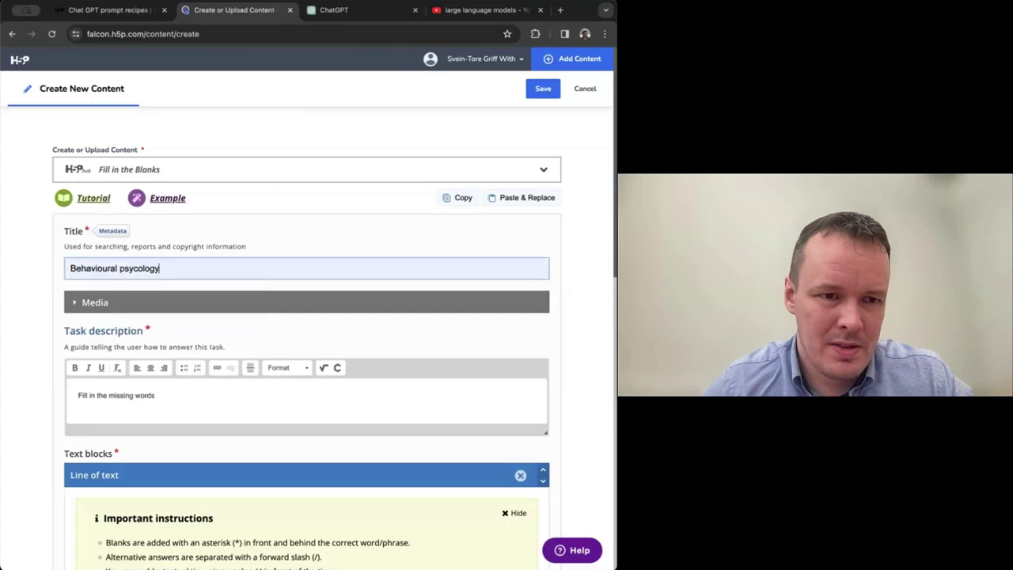
Step: Paste the generated behavioural psychology text into the line of text and save the Fill in the Blanks content
scroll(307, 356, down, 4)
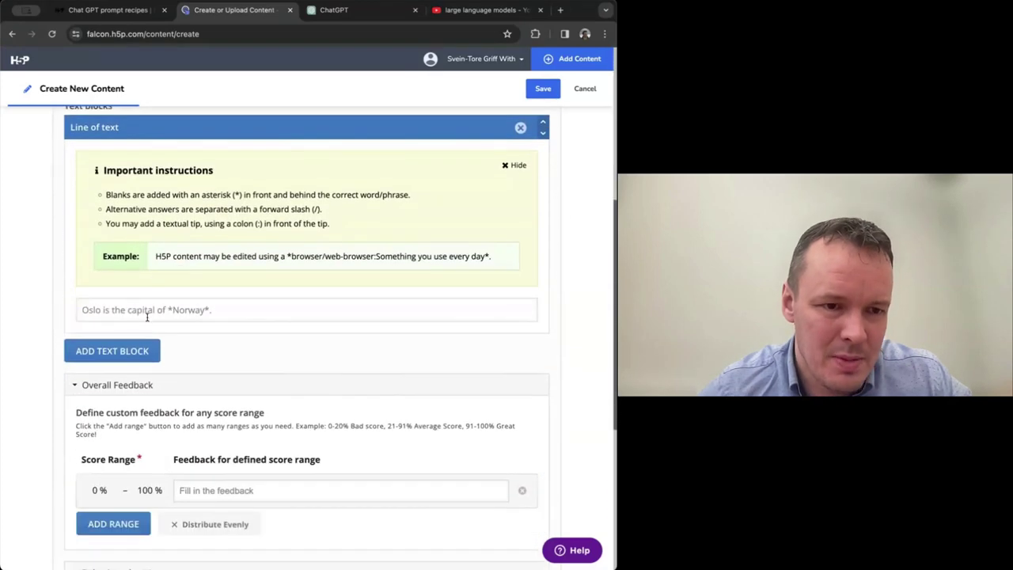
click(152, 314)
key(ctrl+v)
scroll(153, 313, down, 7)
click(73, 513)
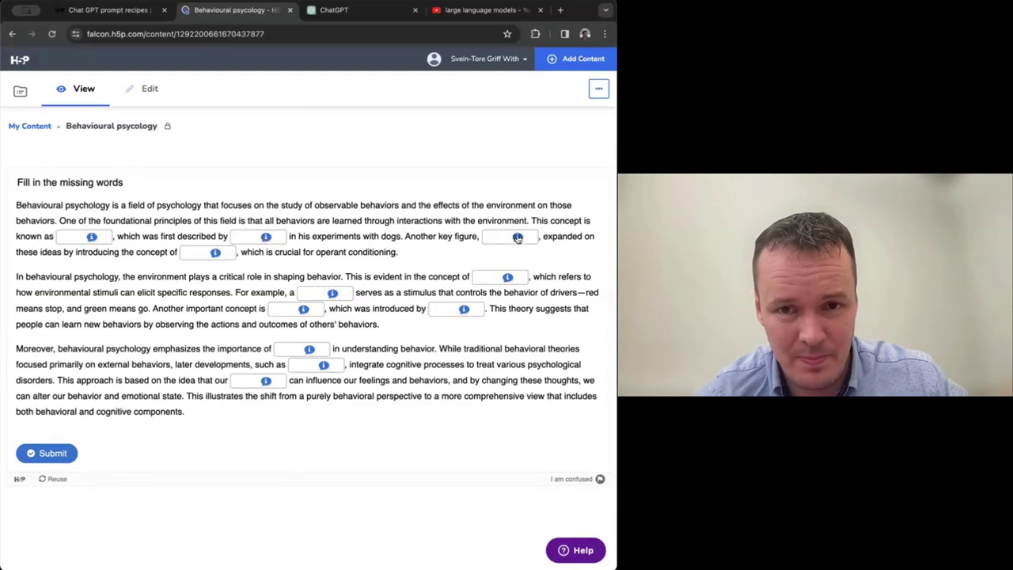
mouse_move(517, 238)
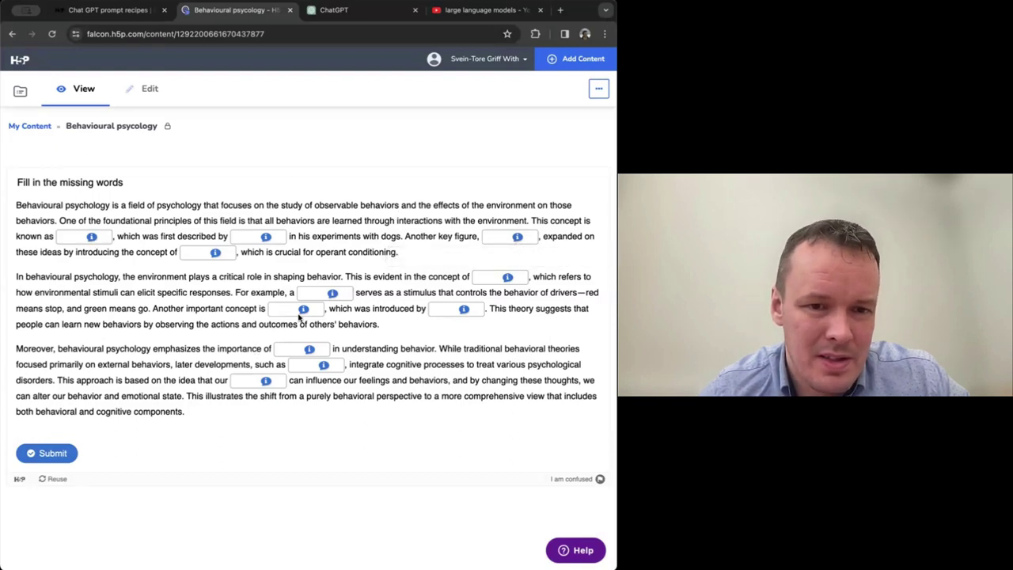
mouse_move(303, 310)
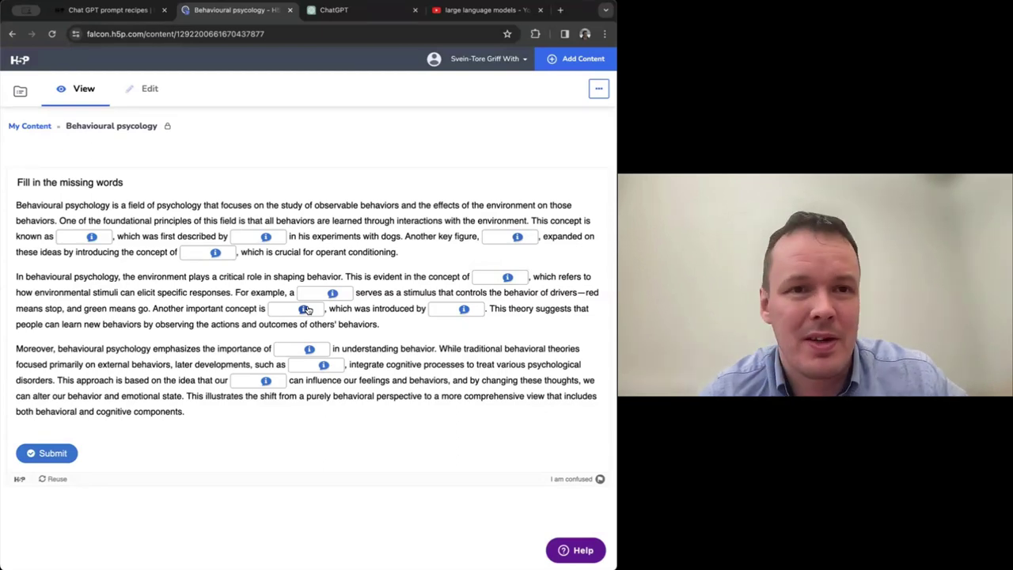
Step: Return to the Chat GPT prompt recipes page and copy the More specific London Quiz example prompt from Tip 5
click(345, 13)
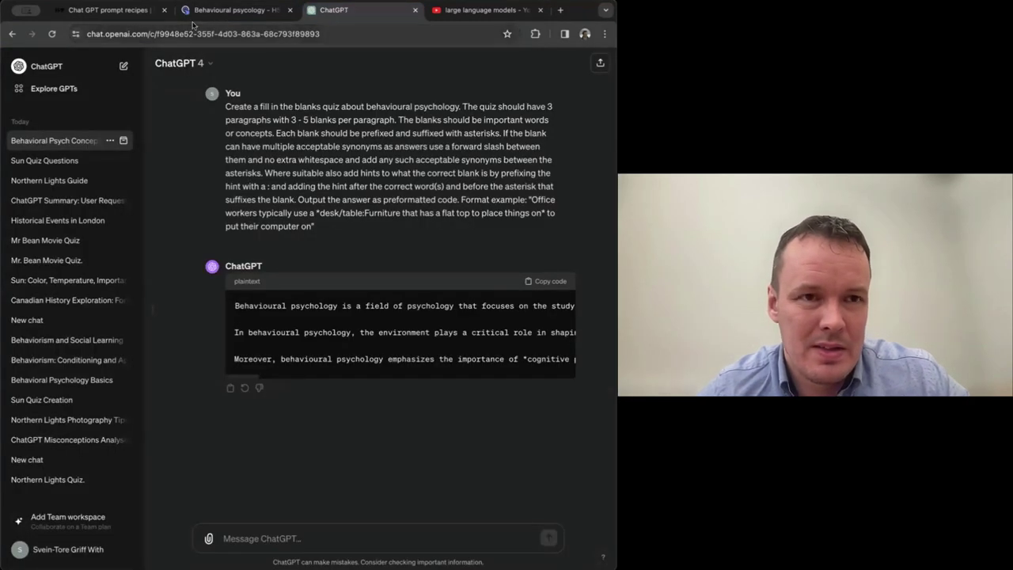
click(131, 12)
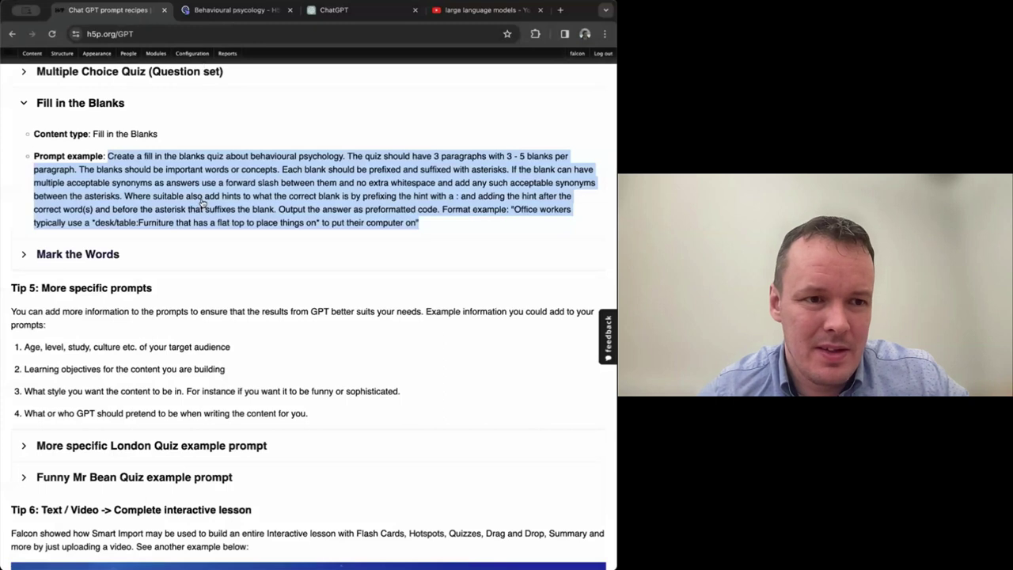
scroll(229, 206, down, 3)
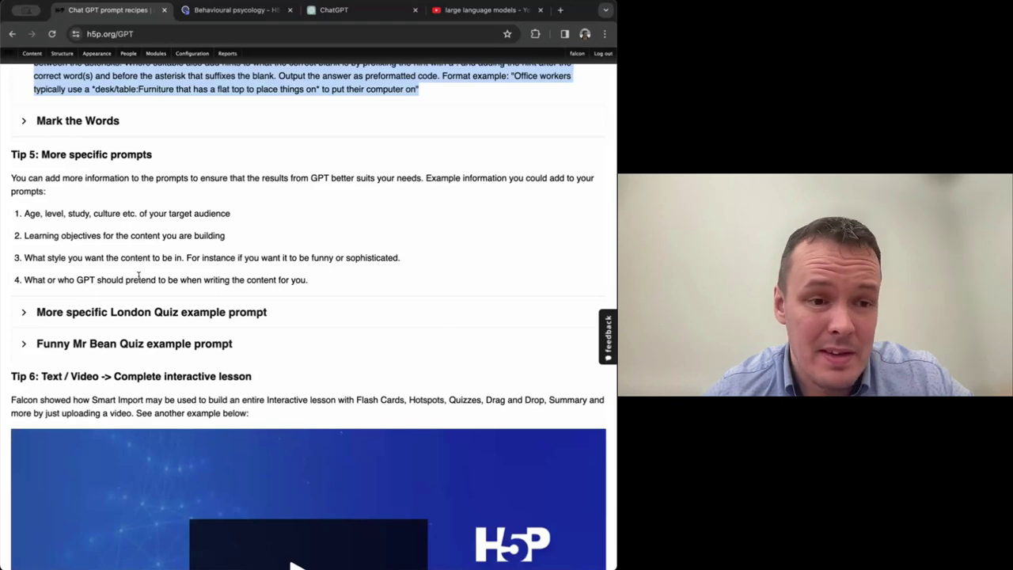
click(117, 344)
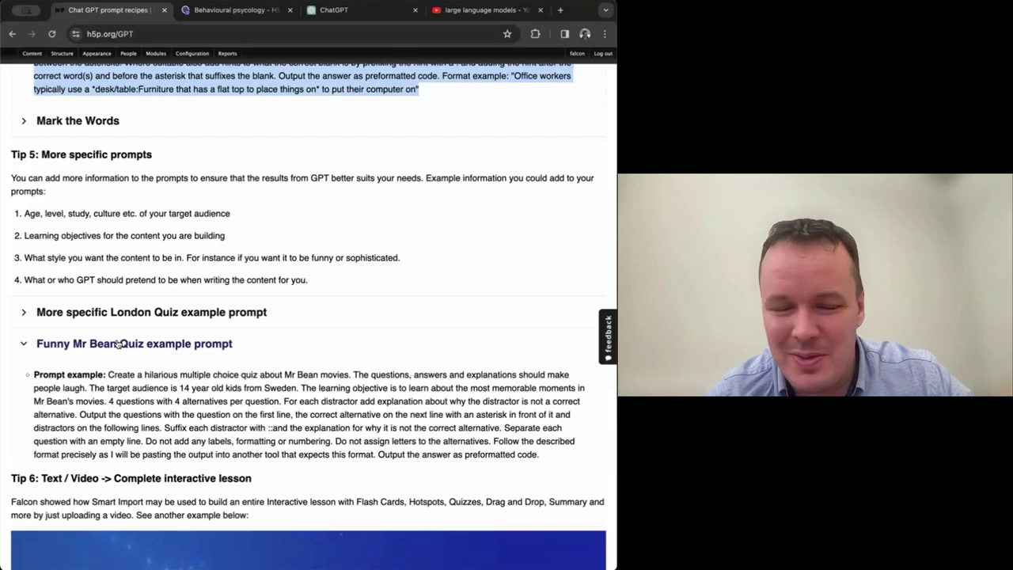
click(117, 343)
click(158, 314)
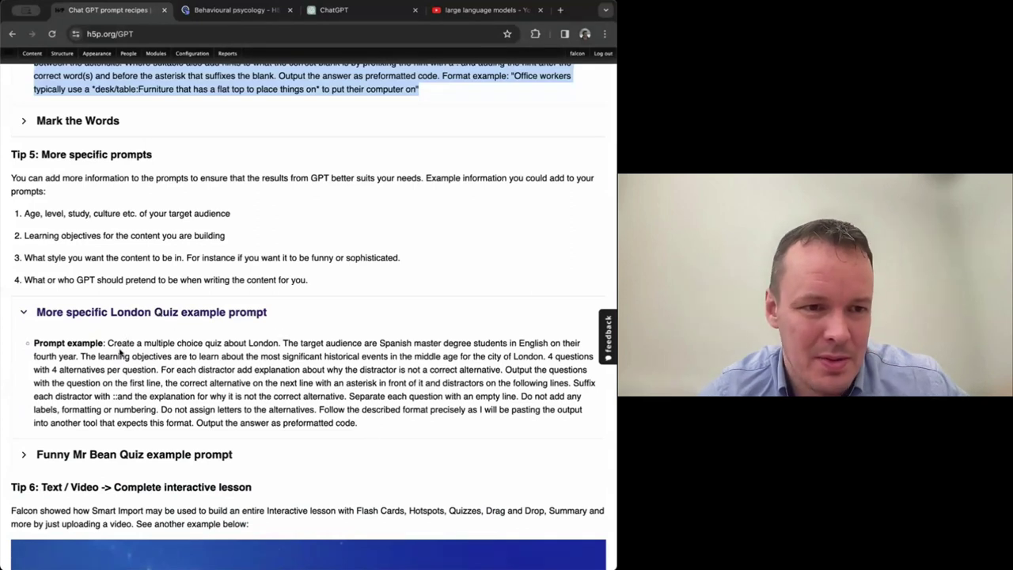
drag(109, 342, 358, 423)
key(super+c)
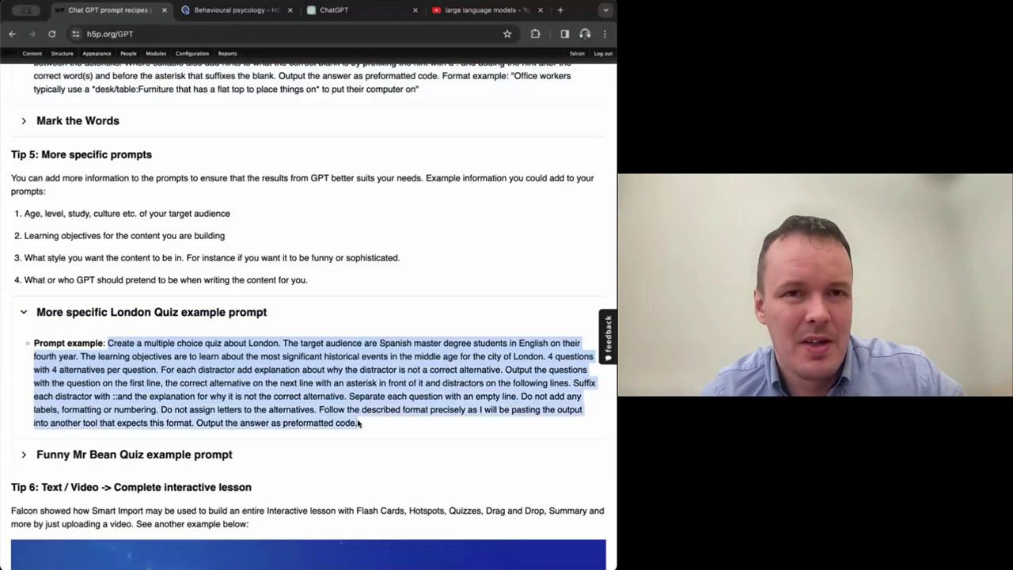
Step: Switch to ChatGPT, submit the London quiz prompt in a new chat and copy the generated code
click(357, 12)
click(124, 67)
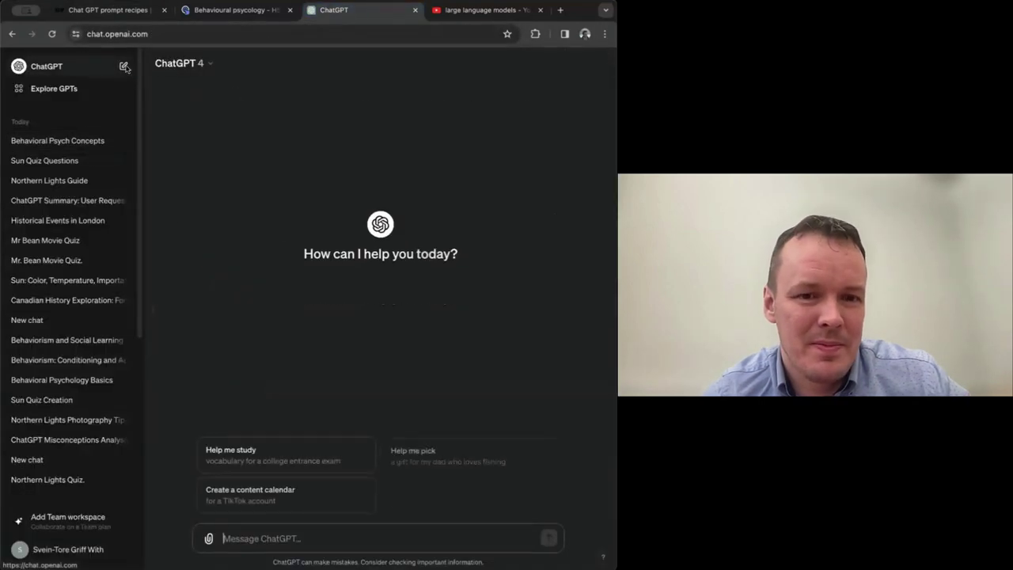
key(super+v)
key(Return)
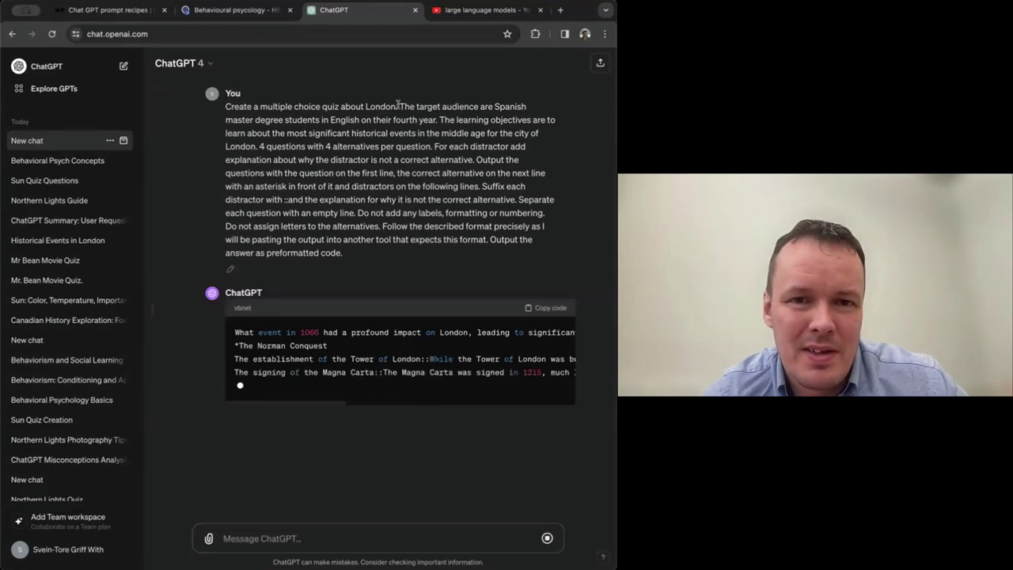
drag(400, 106, 437, 116)
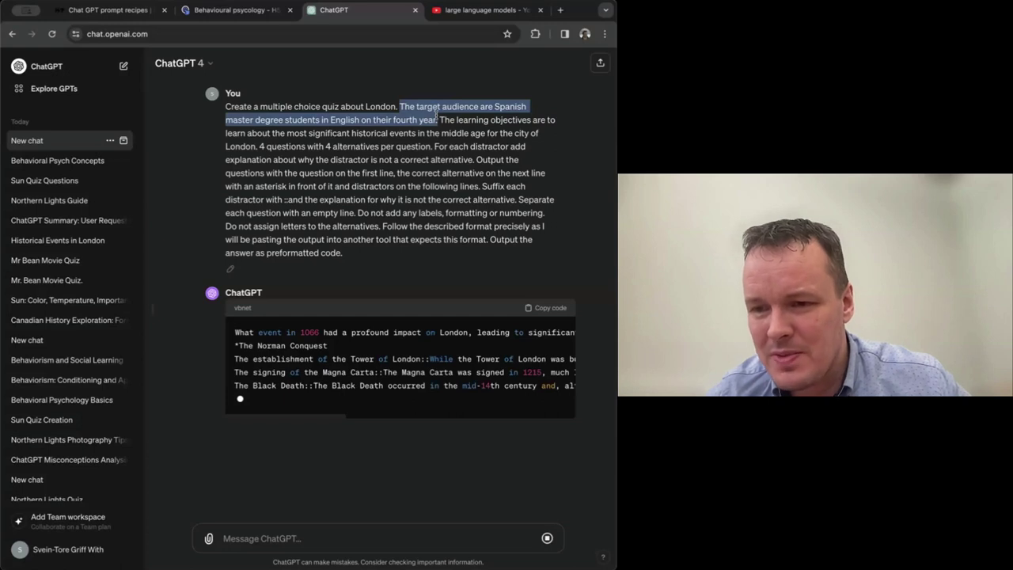
drag(441, 120, 256, 129)
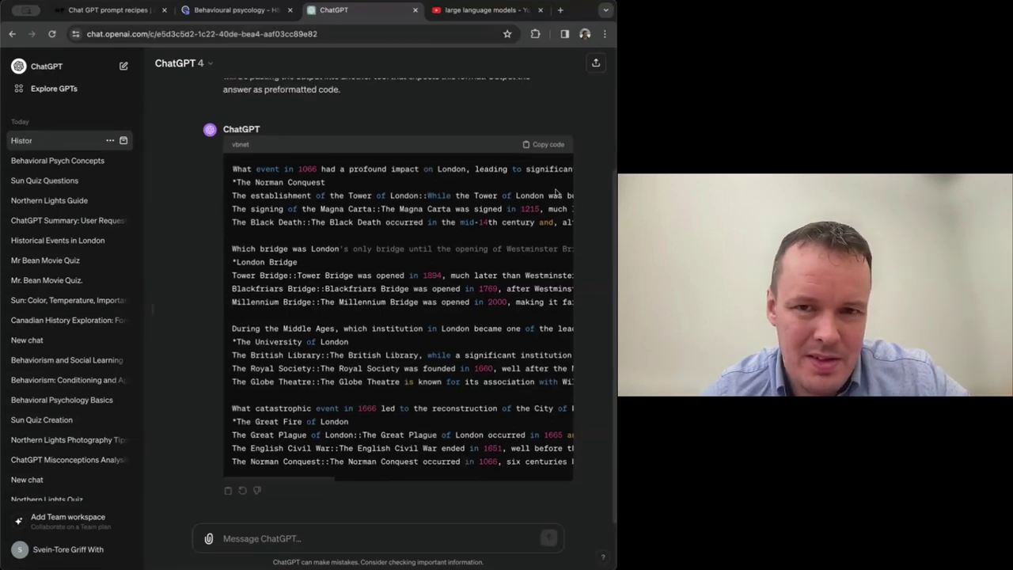
click(550, 147)
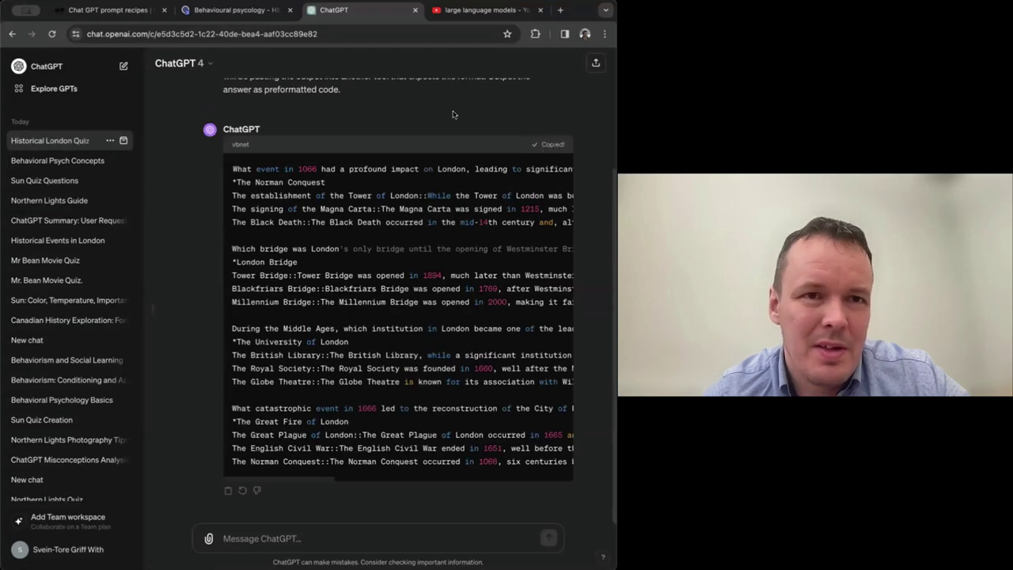
Step: Switch to H5P and create a new Quiz (Question Set) content item titled London quiz
click(234, 10)
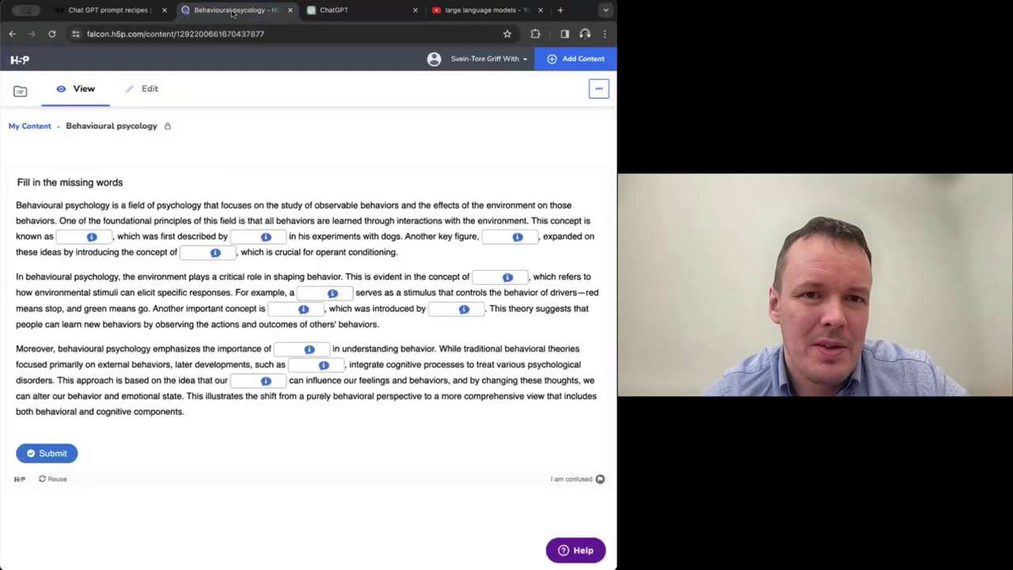
click(567, 62)
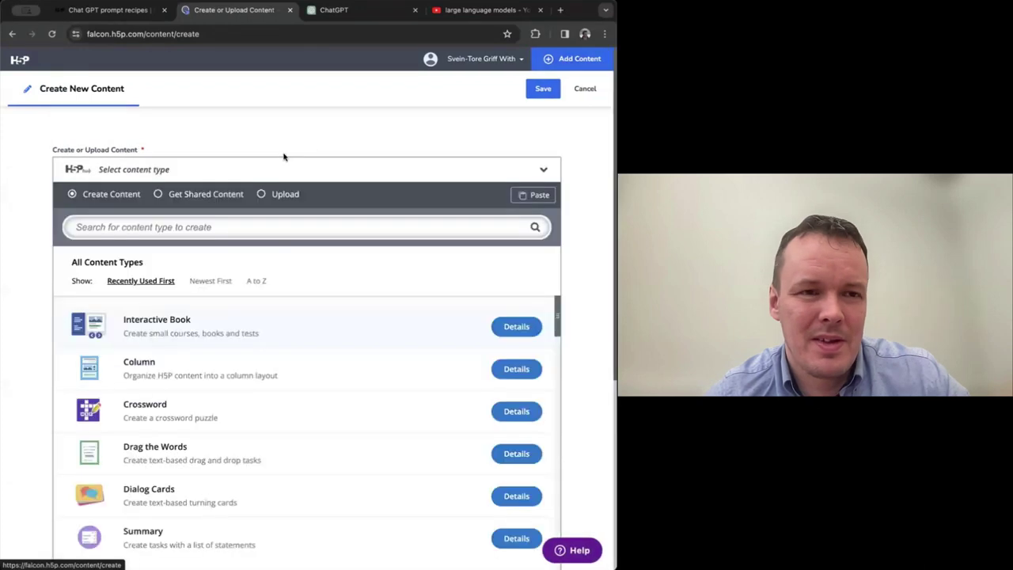
click(343, 225)
text(qui)
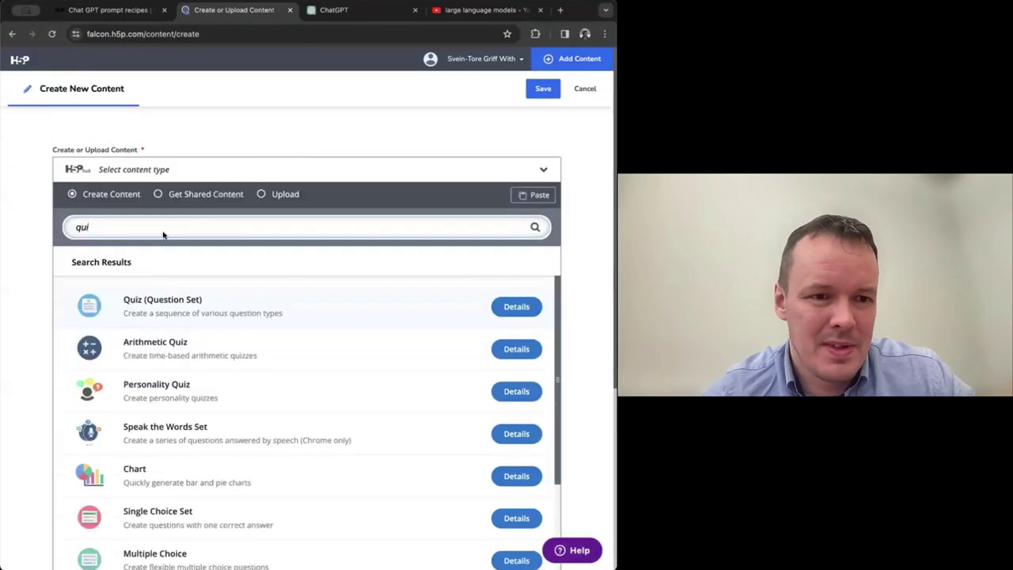
click(150, 293)
click(156, 270)
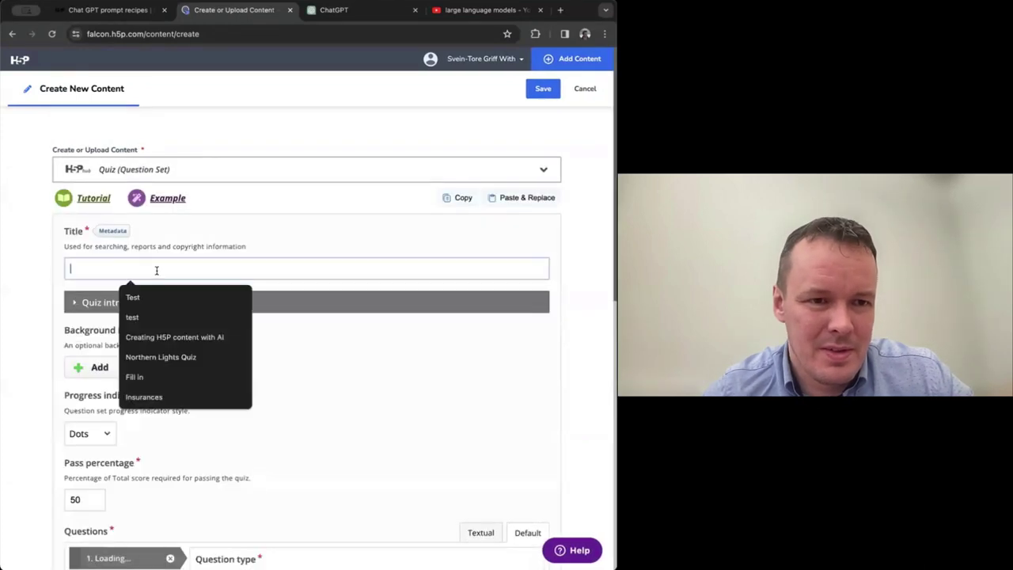
text(Lon)
click(146, 297)
Step: Paste the generated London questions into the quiz in textual form and save the content
scroll(485, 320, down, 5)
click(483, 320)
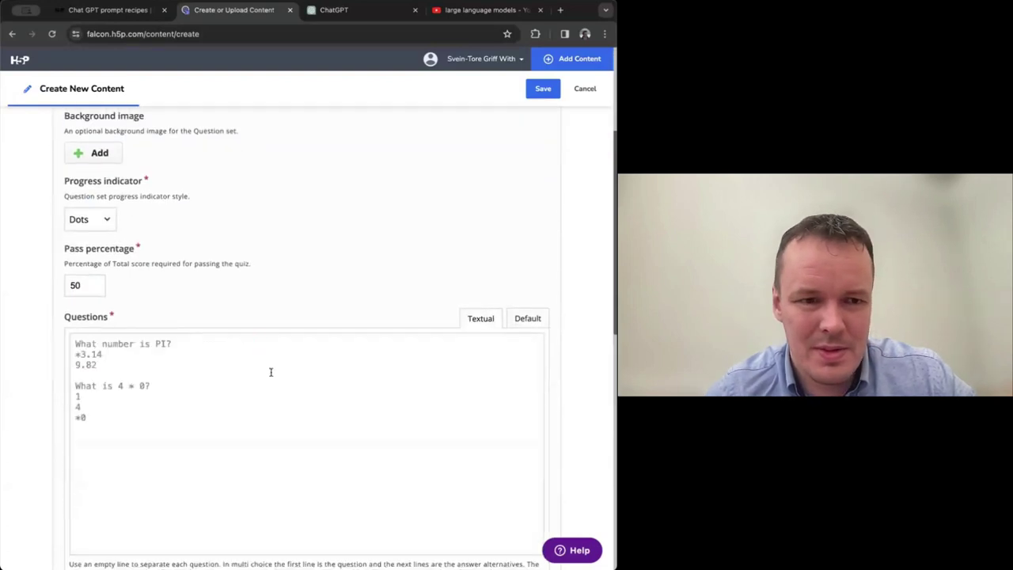
click(268, 373)
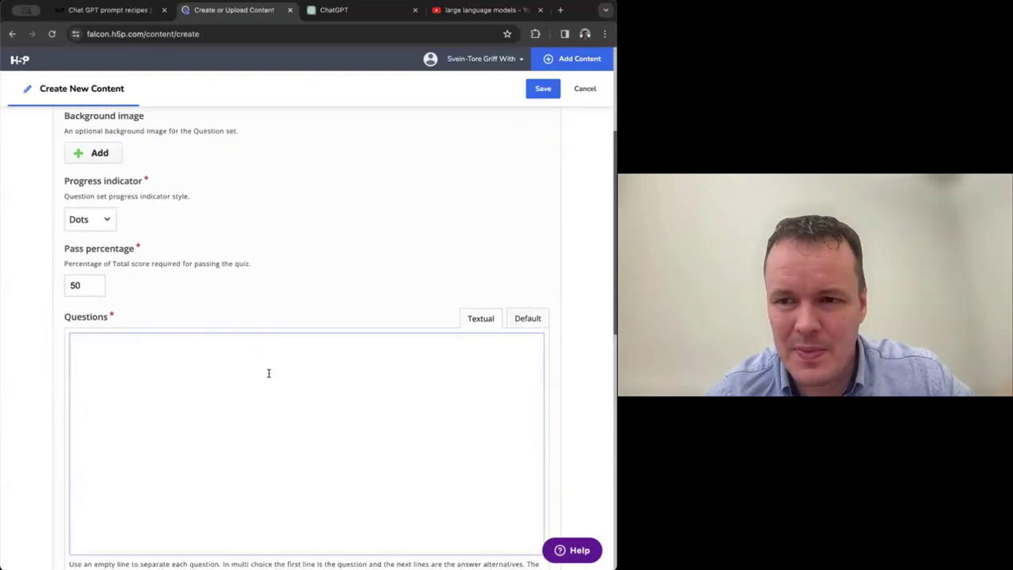
key(ctrl+v)
key(Return)
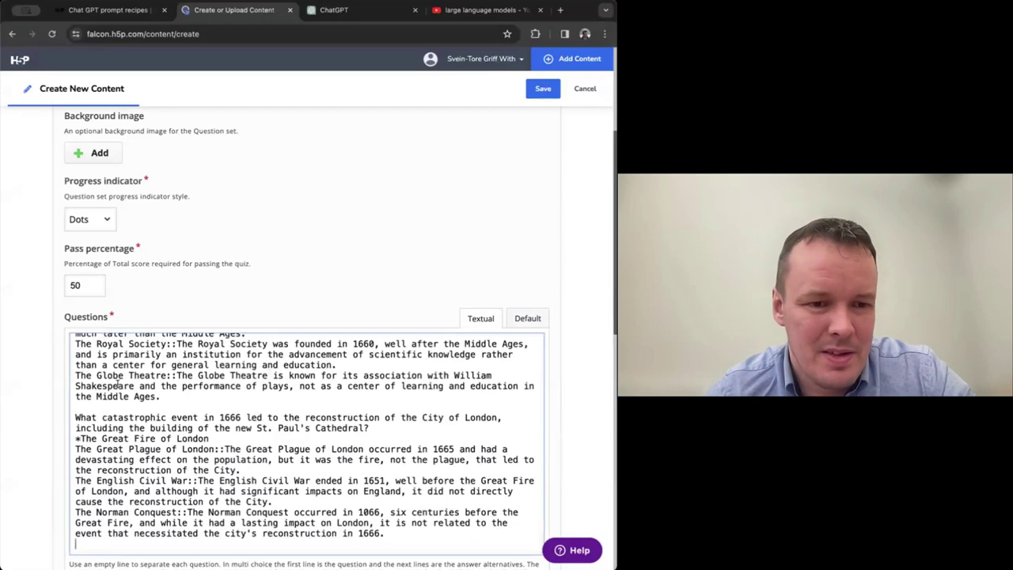
scroll(18, 385, down, 10)
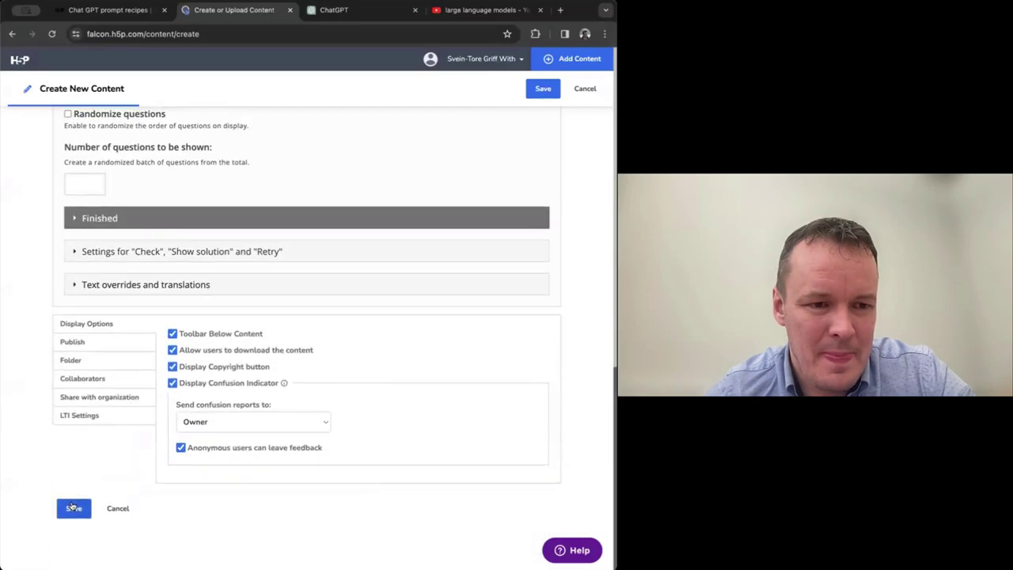
click(73, 507)
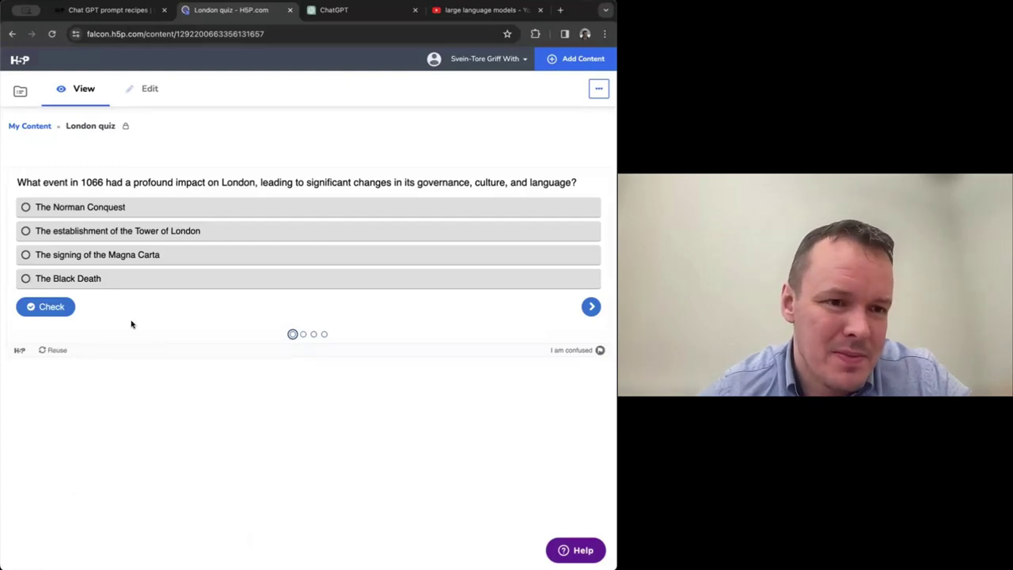
Step: Answer the 1066 question with The Black Death, retry with The Norman Conquest, checking both, and go on to the second question
click(132, 284)
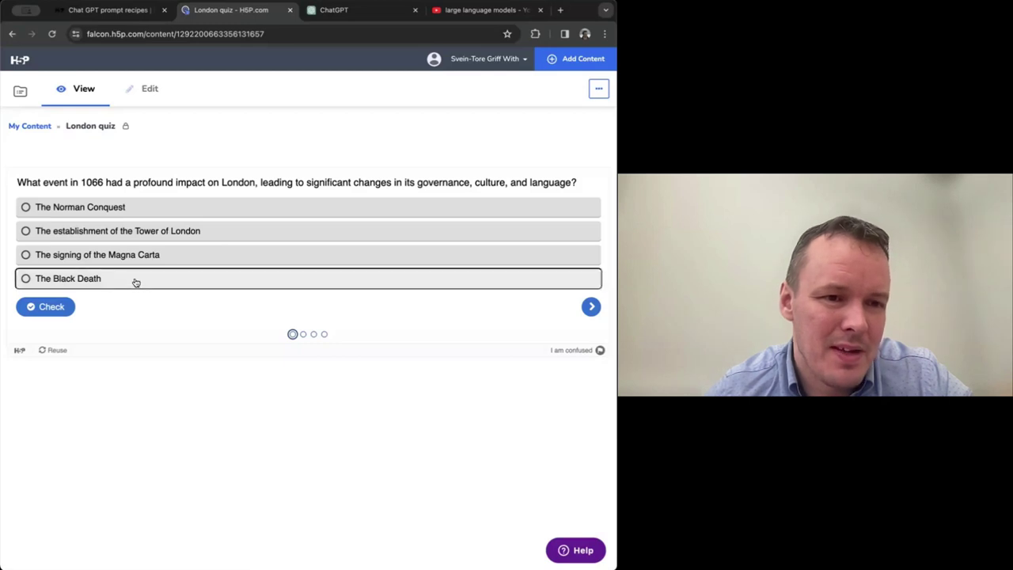
click(51, 307)
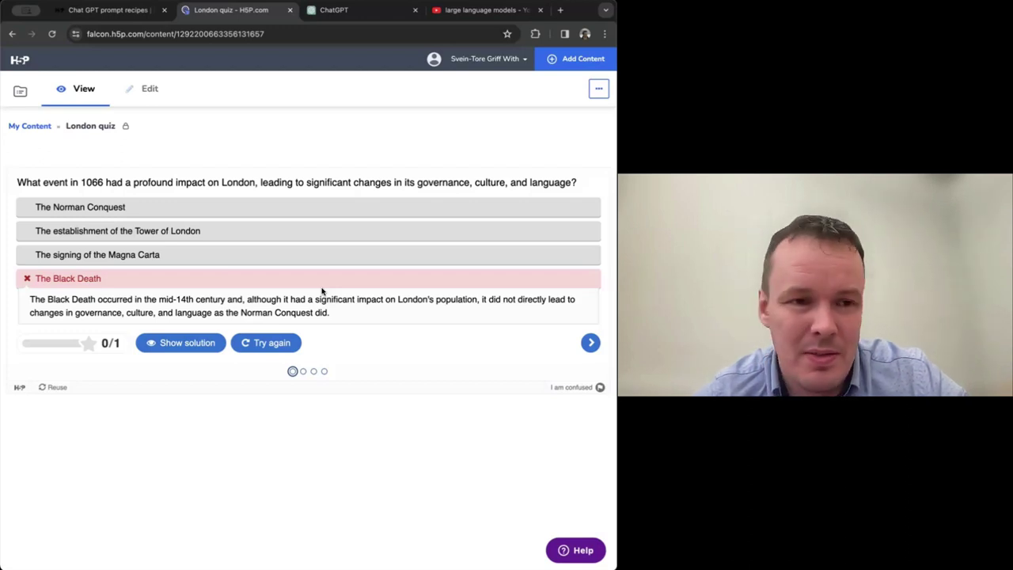
click(253, 343)
click(198, 207)
click(32, 315)
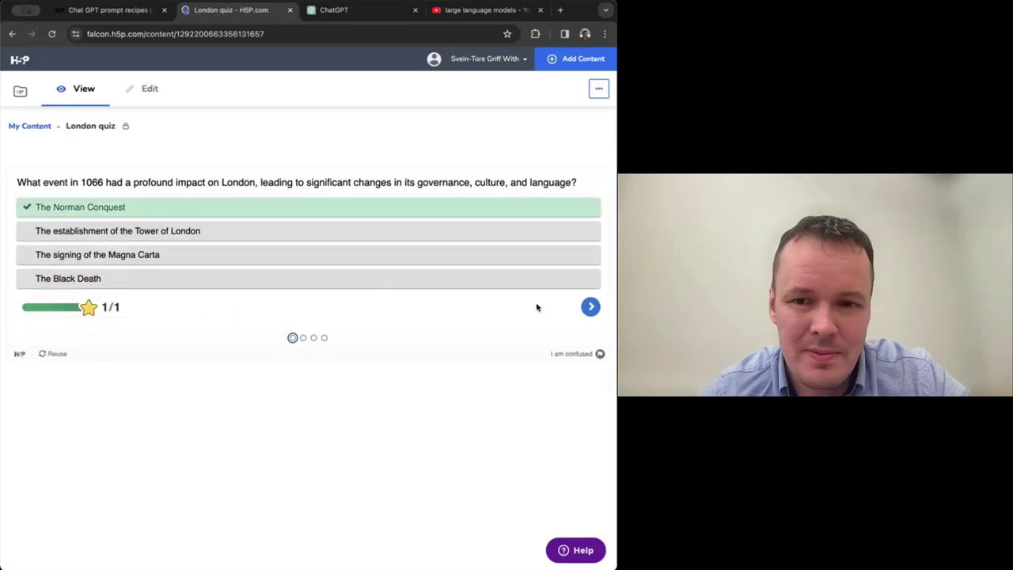
click(592, 308)
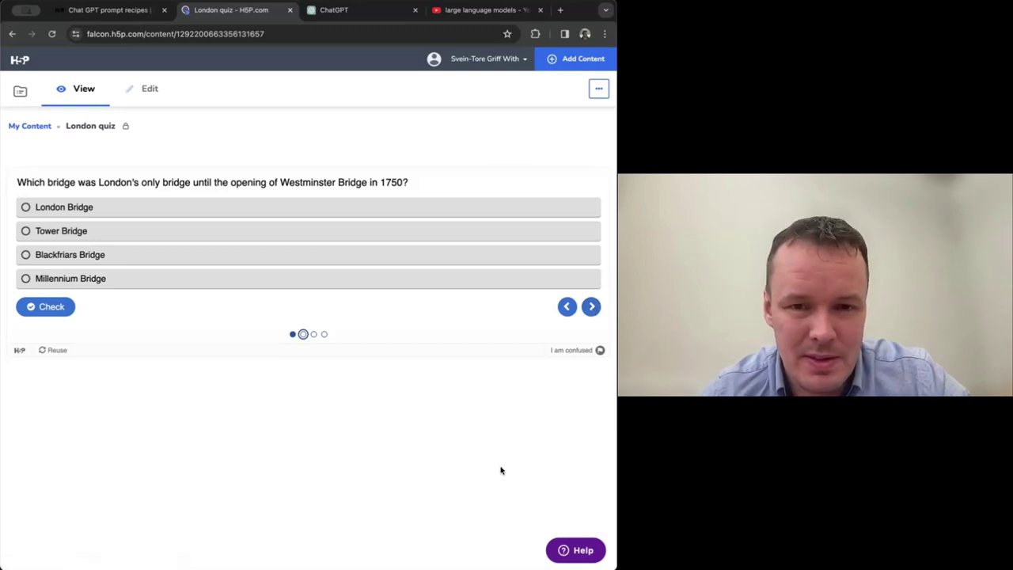
Step: Open the Ideas for Smart Import Topics word cloud from My Content and look over its presenter view for responses
click(97, 13)
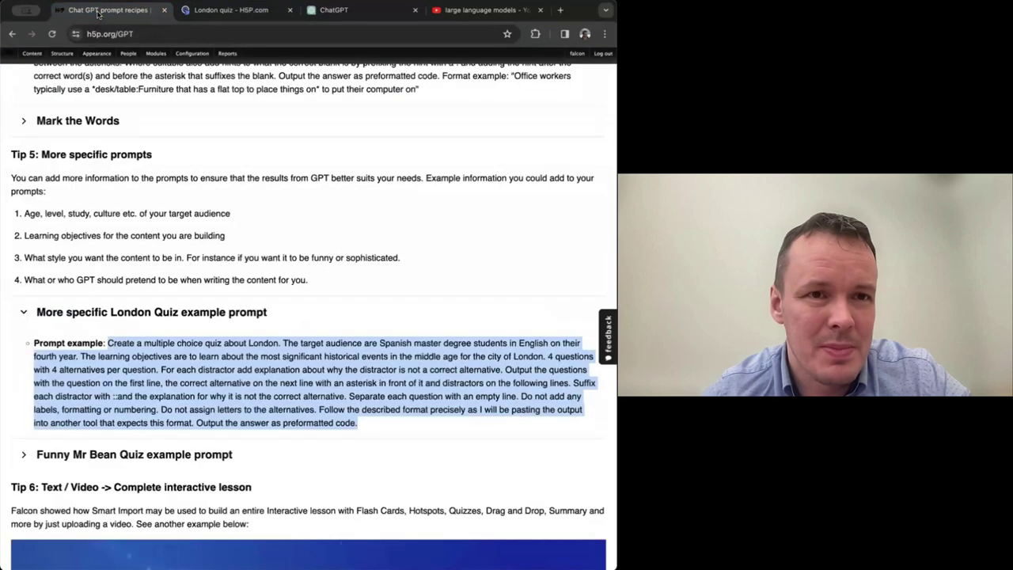
click(204, 10)
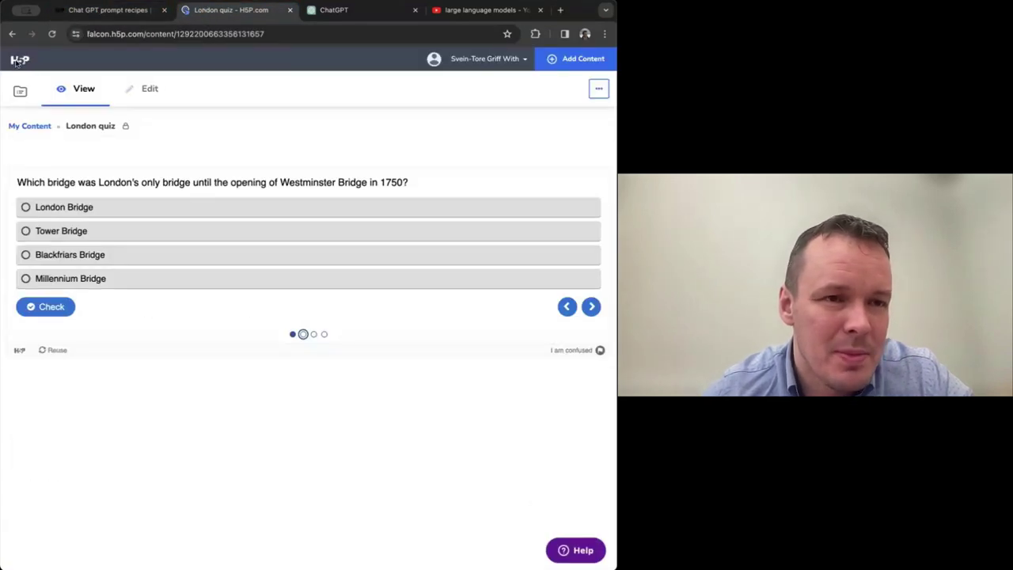
click(20, 91)
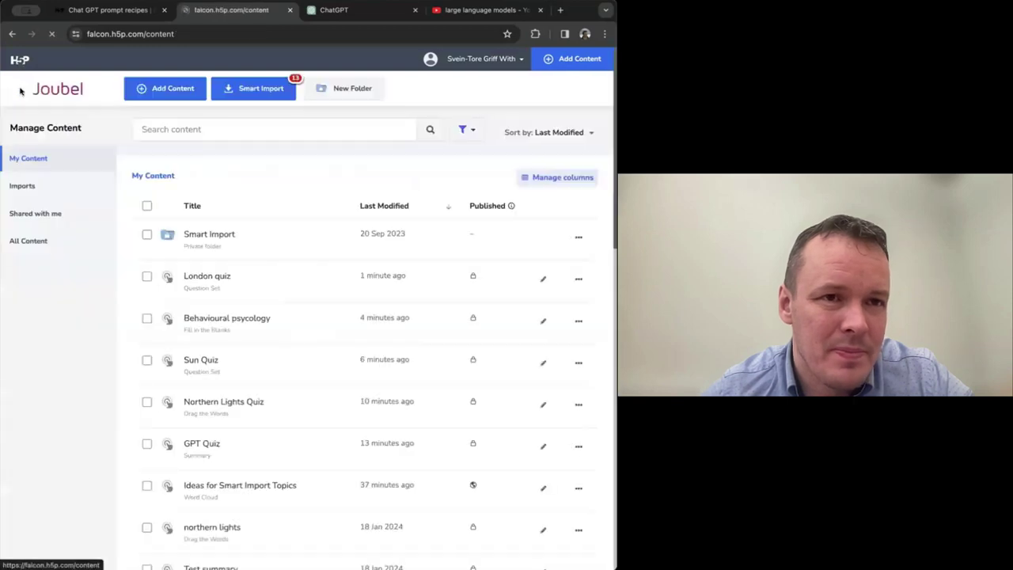
scroll(182, 141, down, 5)
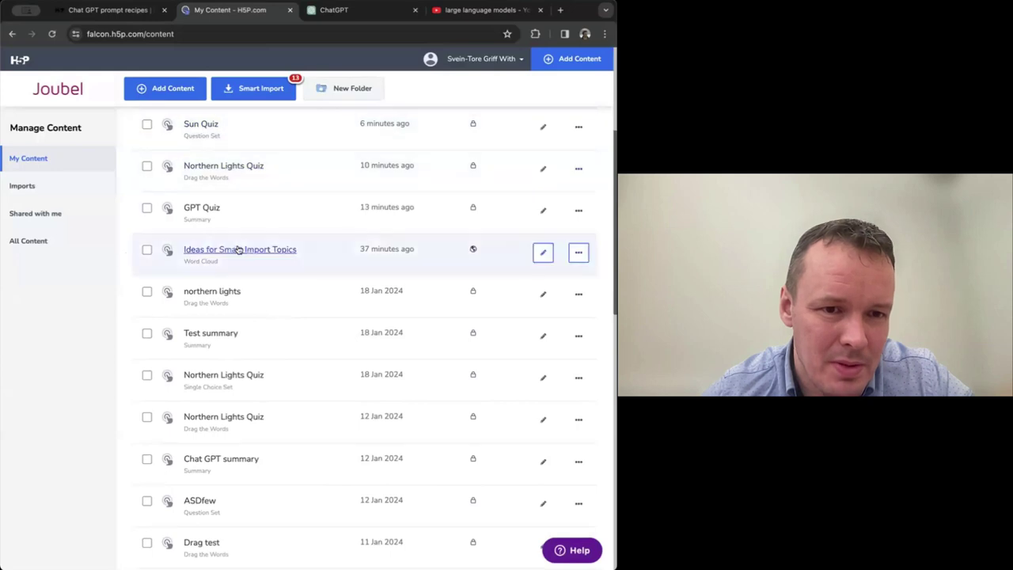
click(253, 252)
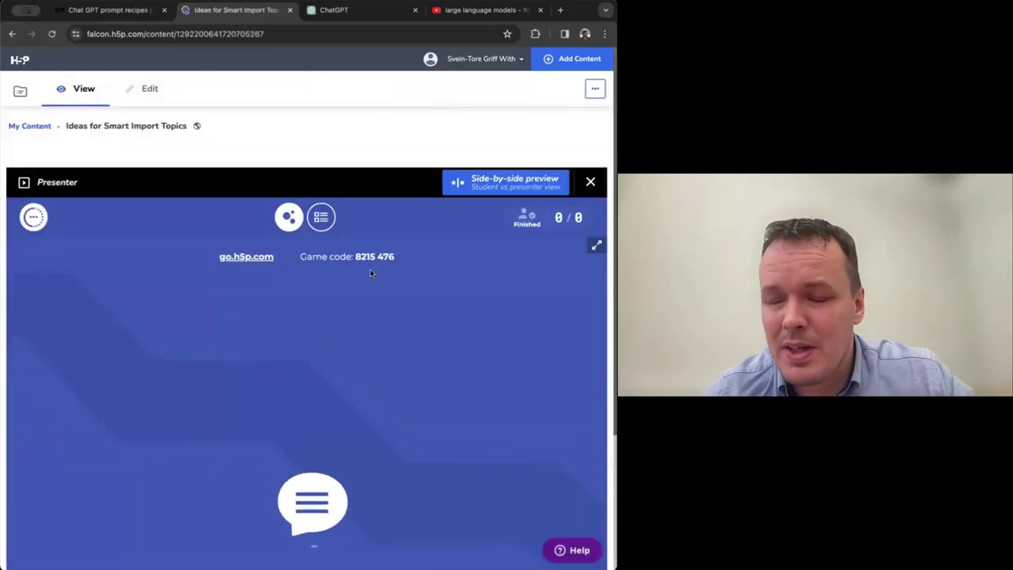
scroll(369, 272, down, 3)
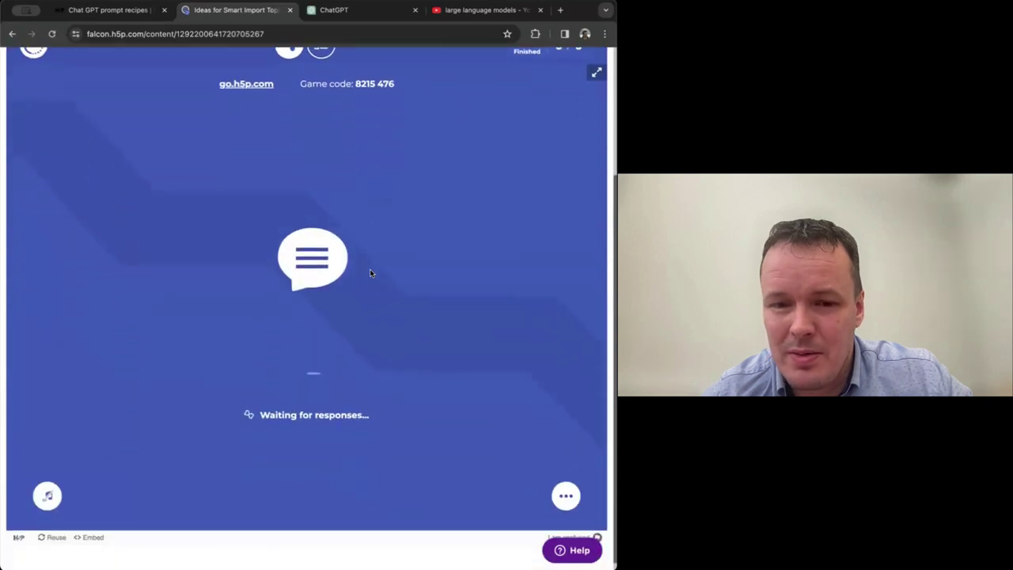
scroll(369, 273, up, 3)
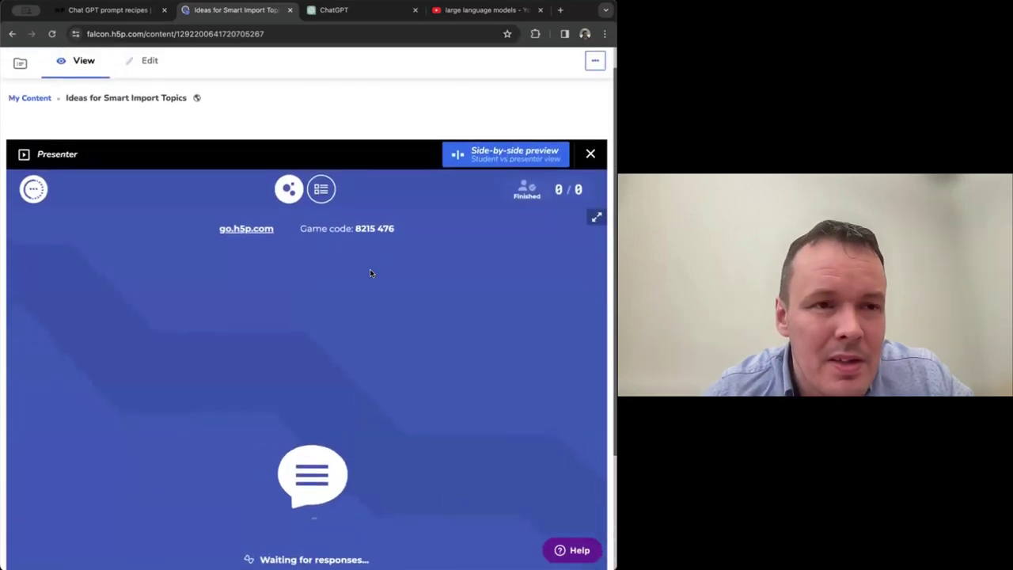
Step: Select the web address of the Ideas for Smart Import Topics presenter page
scroll(369, 273, down, 1)
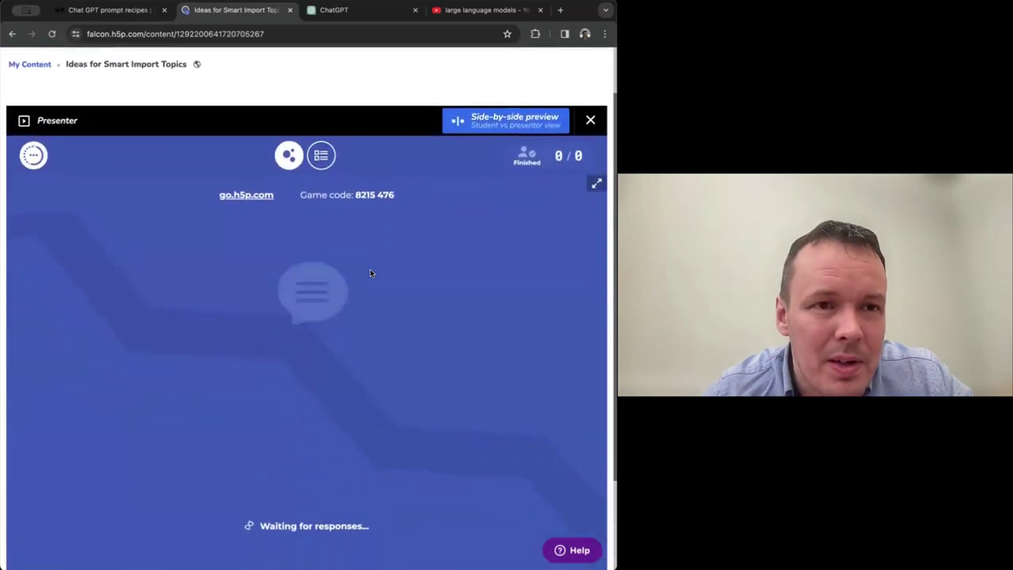
click(289, 33)
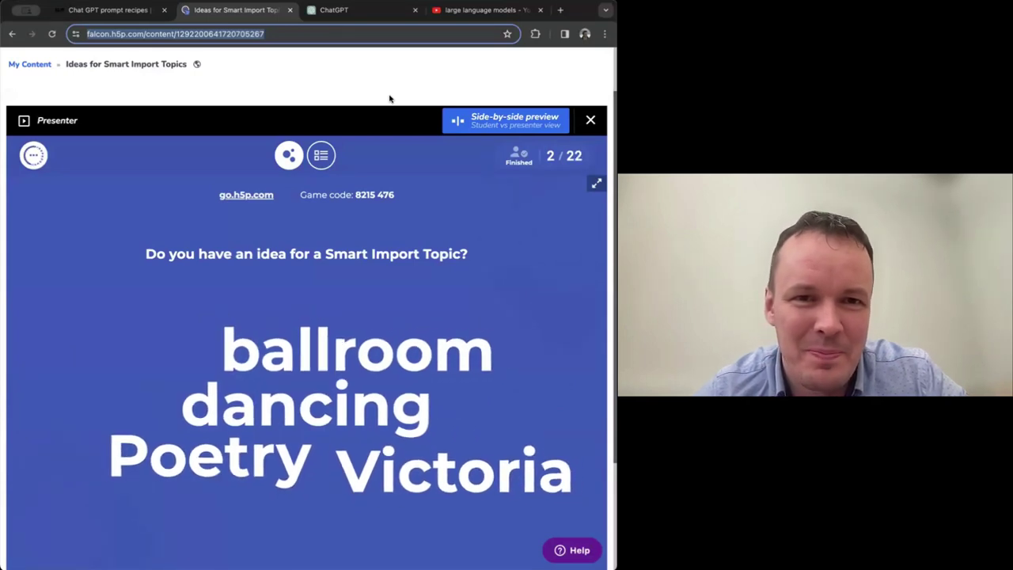
click(310, 74)
Step: Play the presenter view's music while the word cloud collects responses, and pause it again
scroll(289, 208, down, 3)
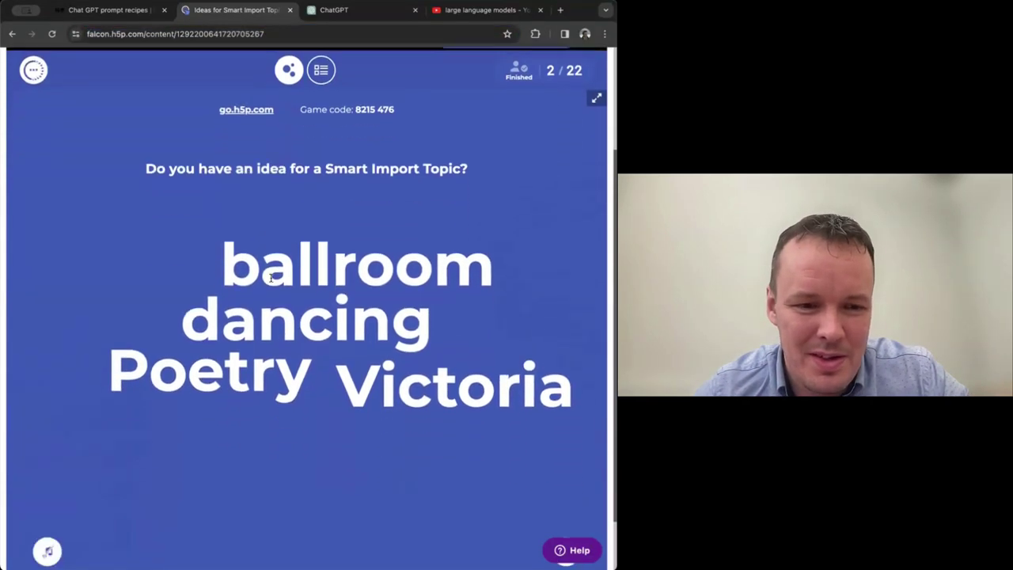
click(48, 499)
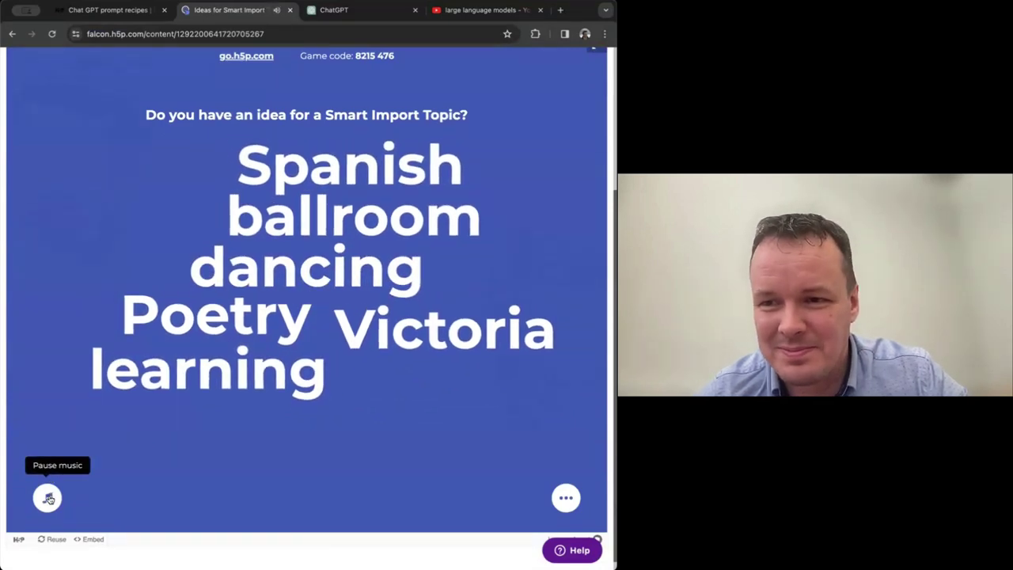
scroll(48, 498, up, 2)
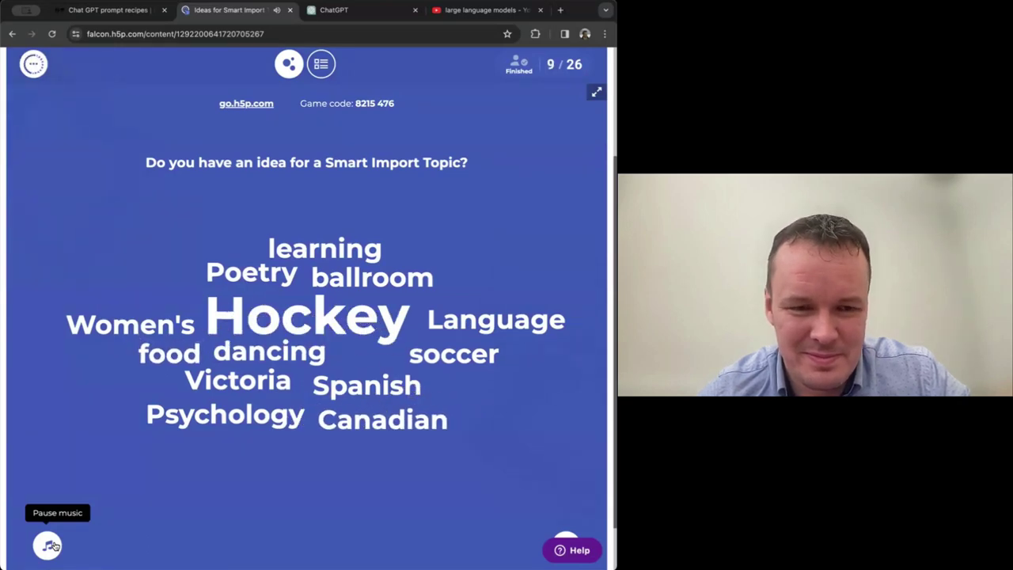
click(54, 547)
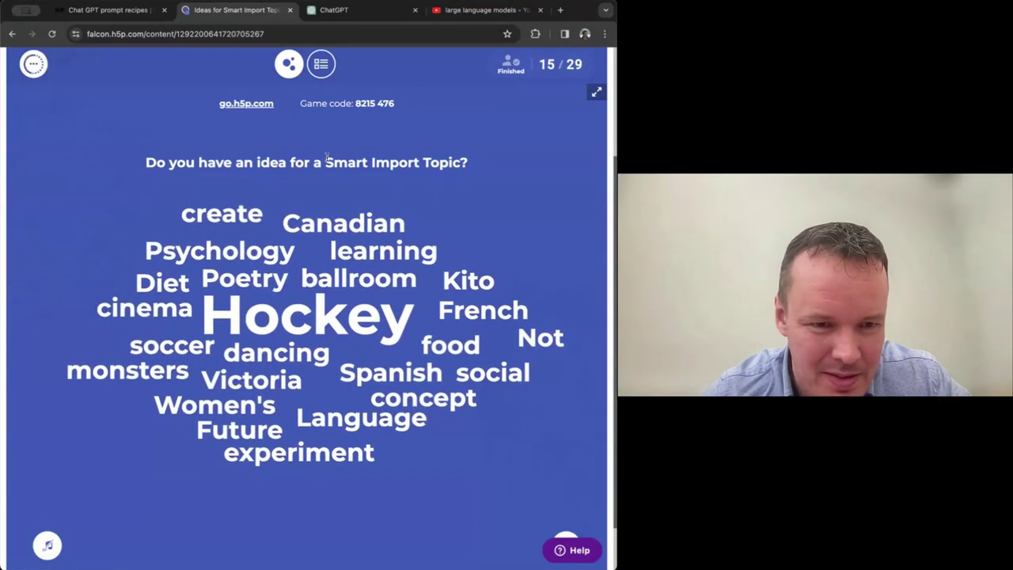
Step: Show the word cloud responses as a list and copy the topic "The concept of monsters in cinema"
click(321, 68)
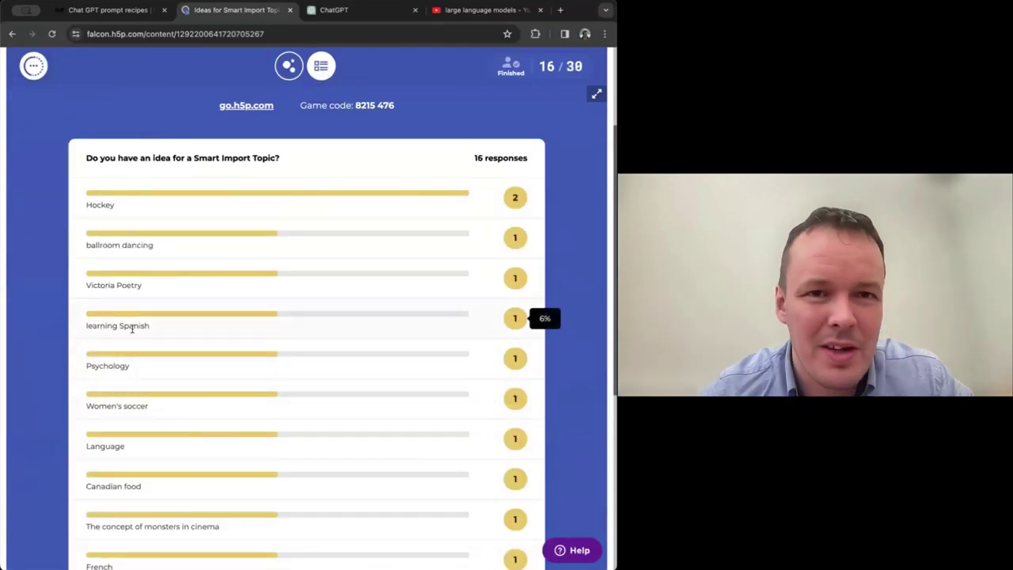
scroll(131, 329, down, 3)
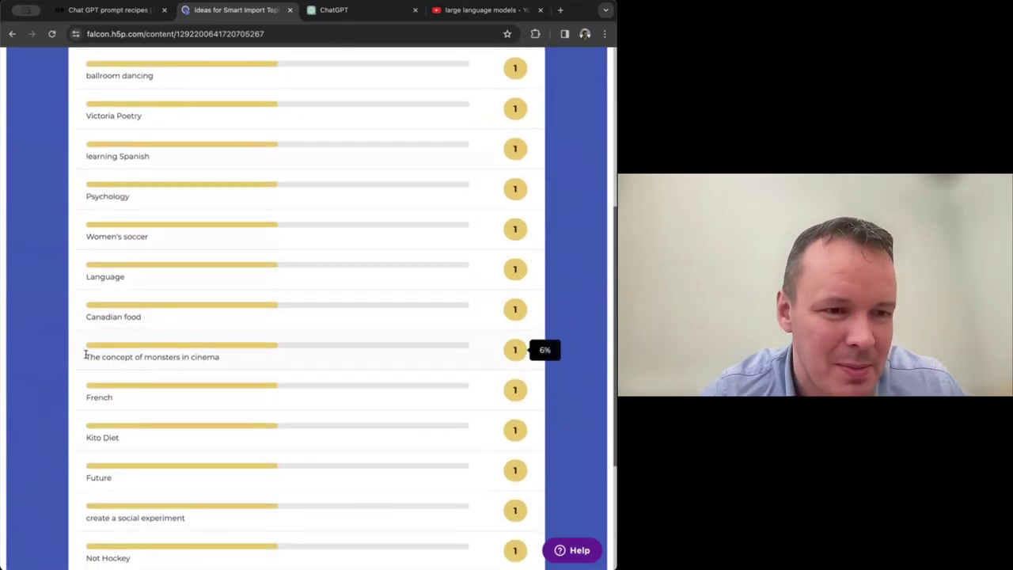
drag(92, 355, 192, 358)
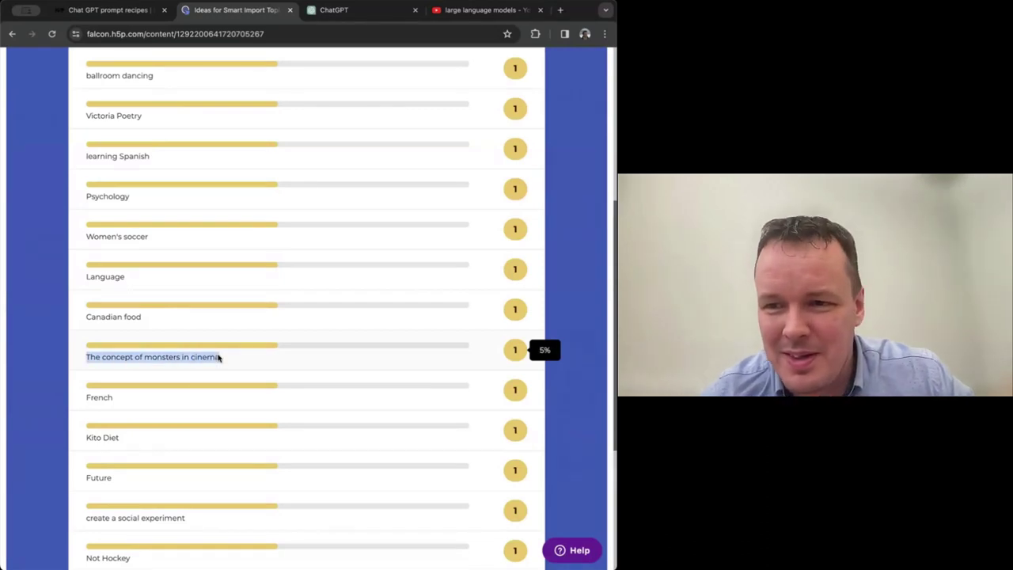
Step: Switch to YouTube and replace the search for large language models with "The concept of monsters in cinema"
click(475, 10)
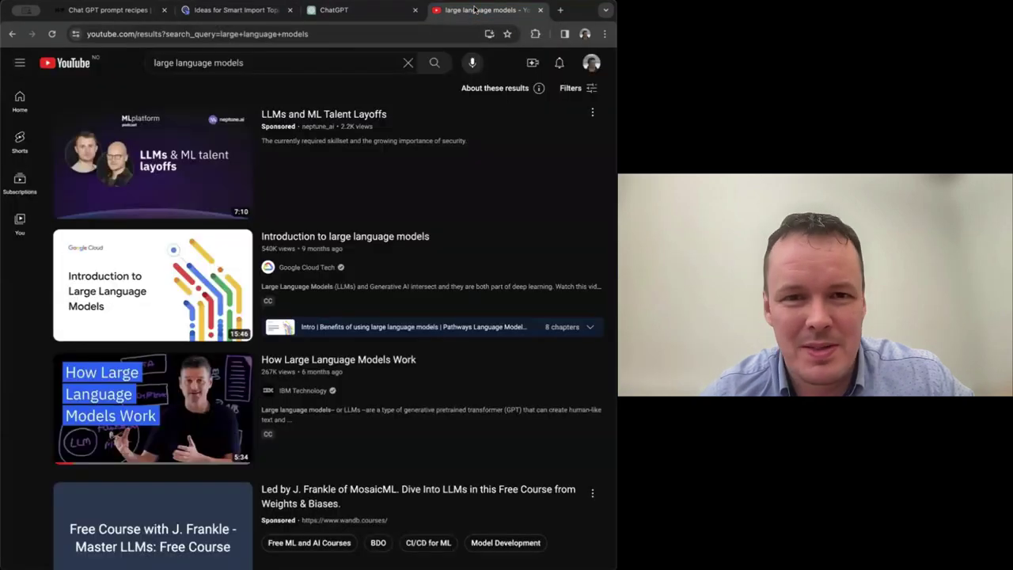
click(258, 65)
drag(202, 67, 145, 64)
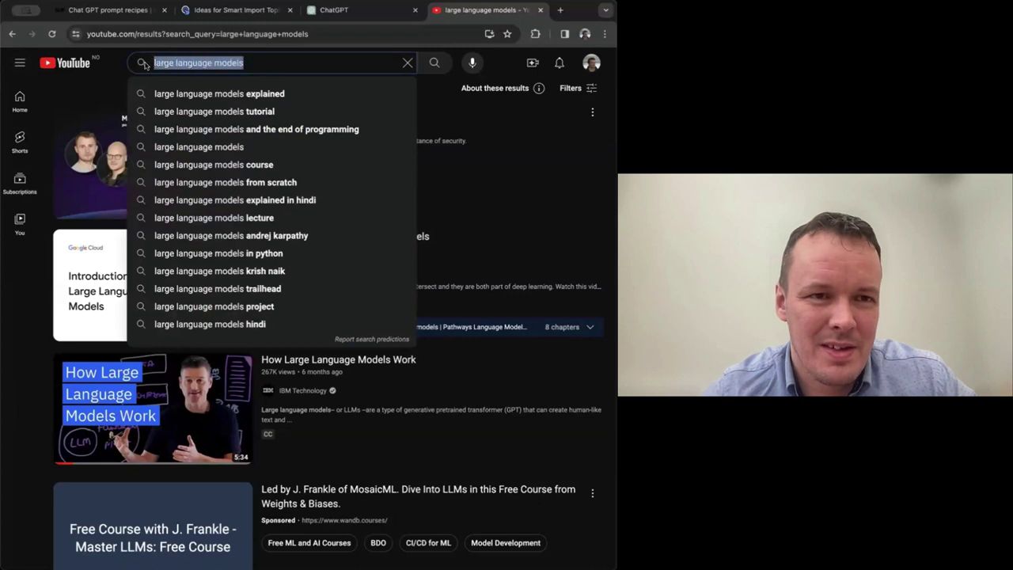
text(The concept of monsters in cinema)
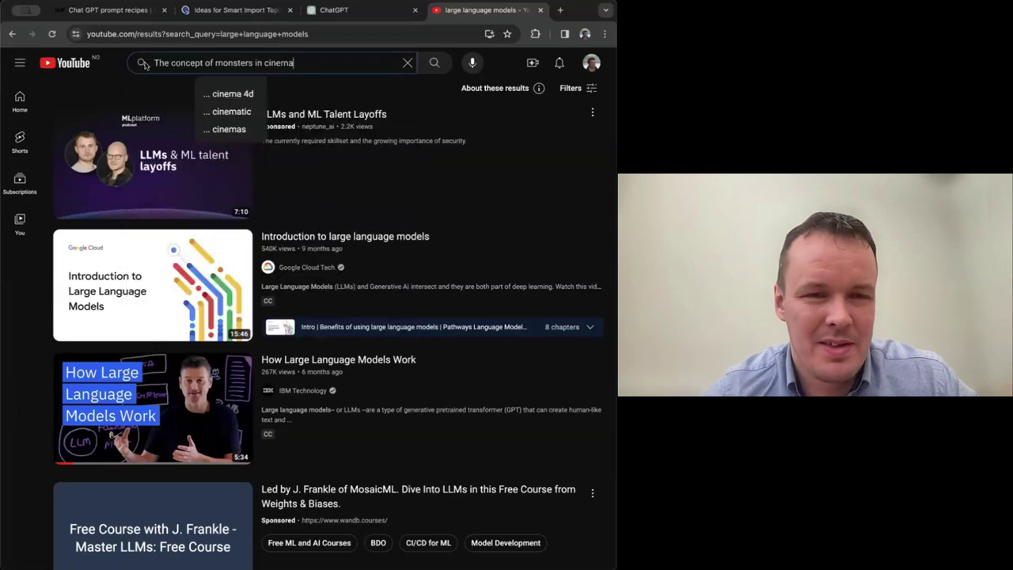
key(Return)
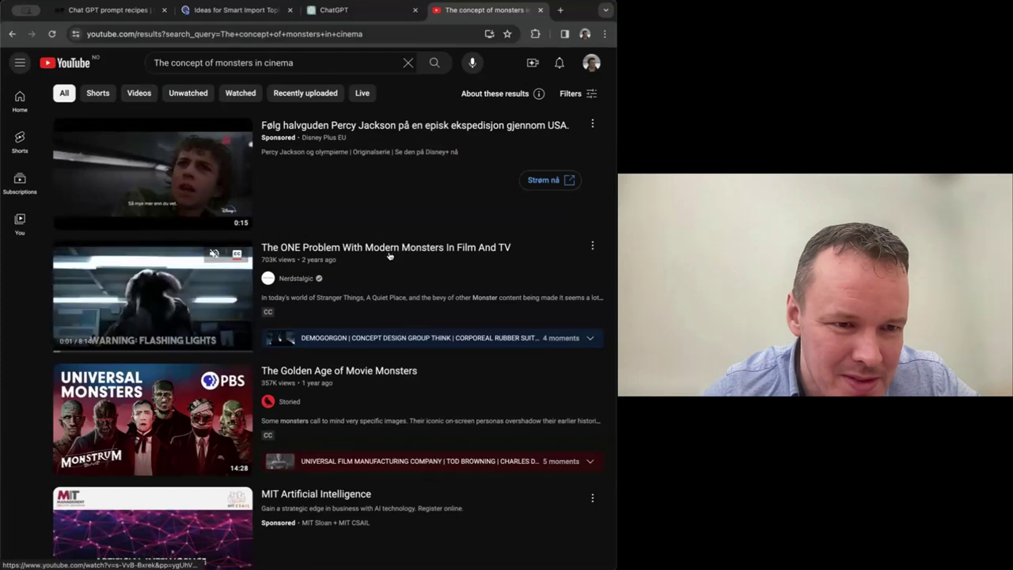
Step: Look through the monster video results and open "How To... Create a Movie Monster" by IGN
scroll(390, 256, down, 1)
scroll(389, 255, down, 2)
scroll(390, 256, down, 3)
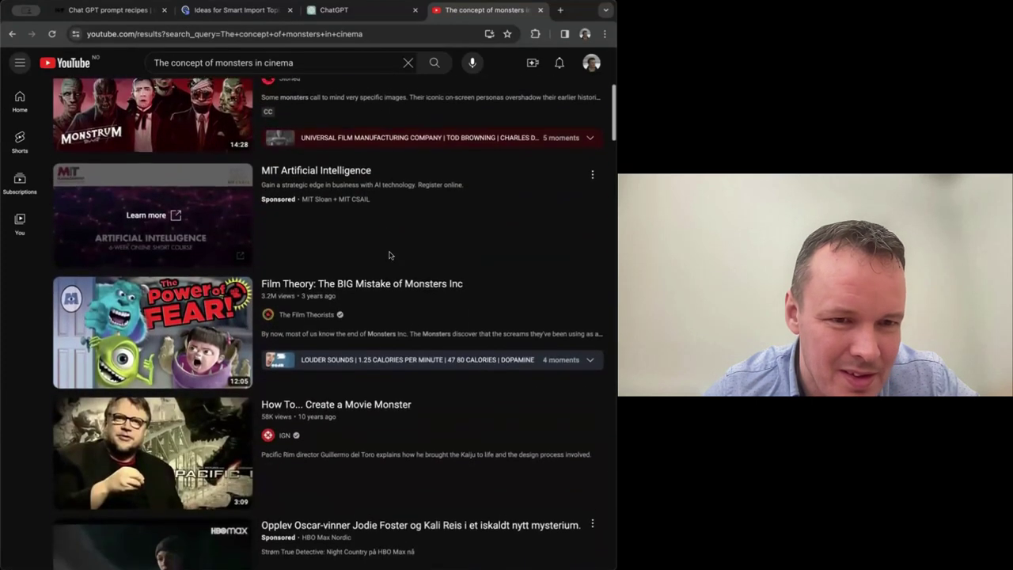
scroll(390, 256, down, 1)
scroll(390, 256, down, 2)
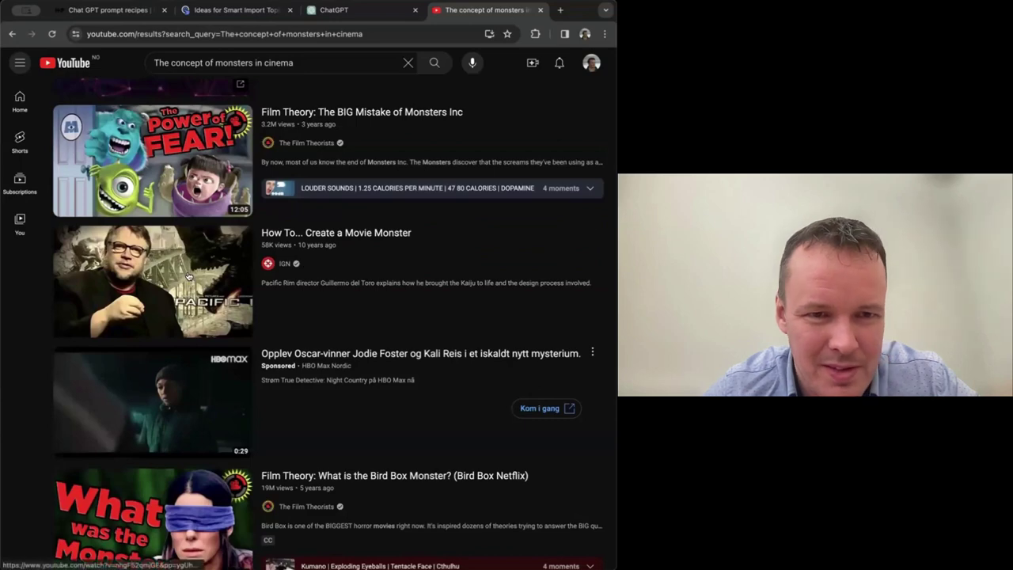
click(176, 282)
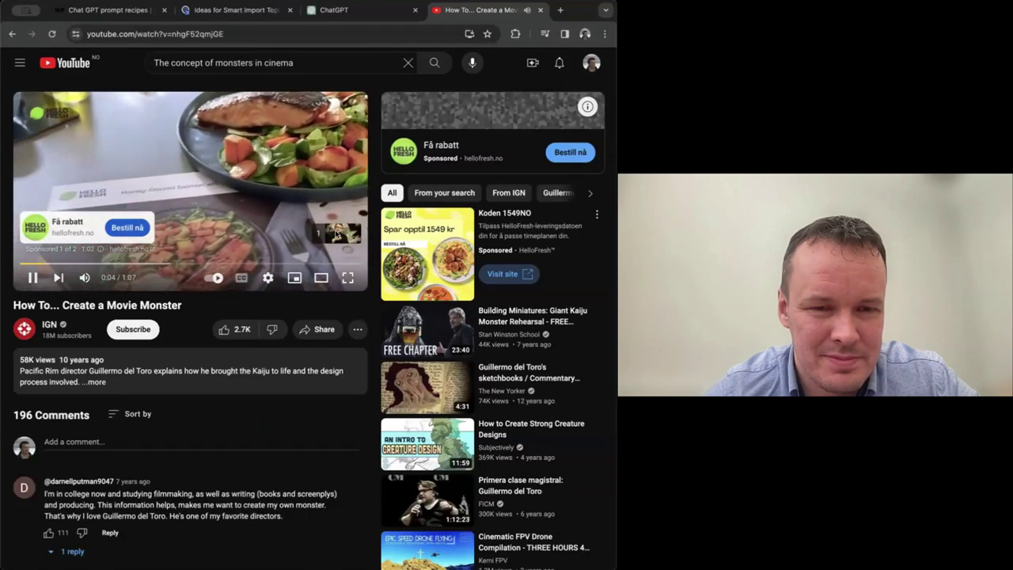
Step: Skip the advertisement, play a bit of the movie monster video, pause it and copy its web address
click(338, 235)
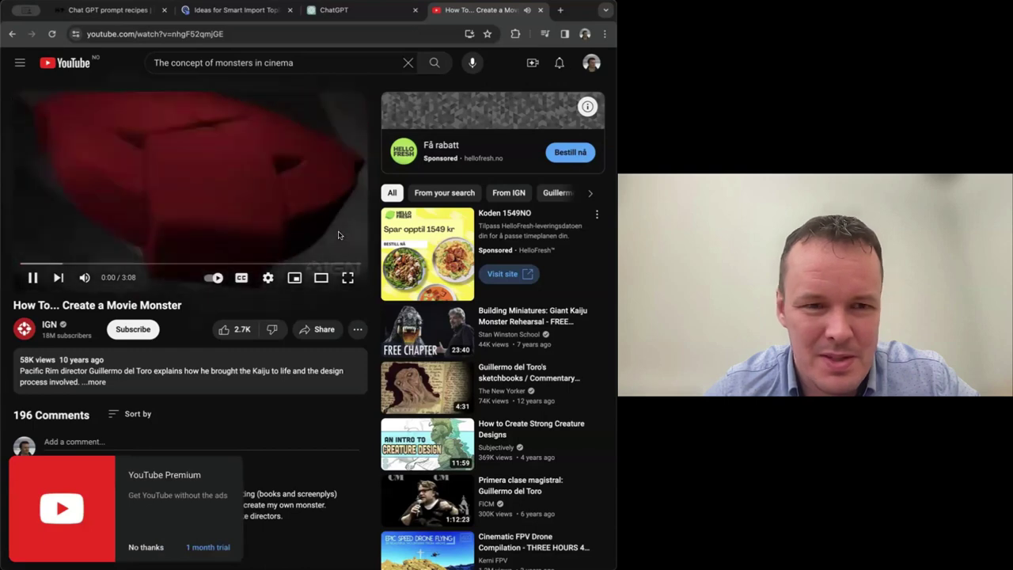
click(44, 264)
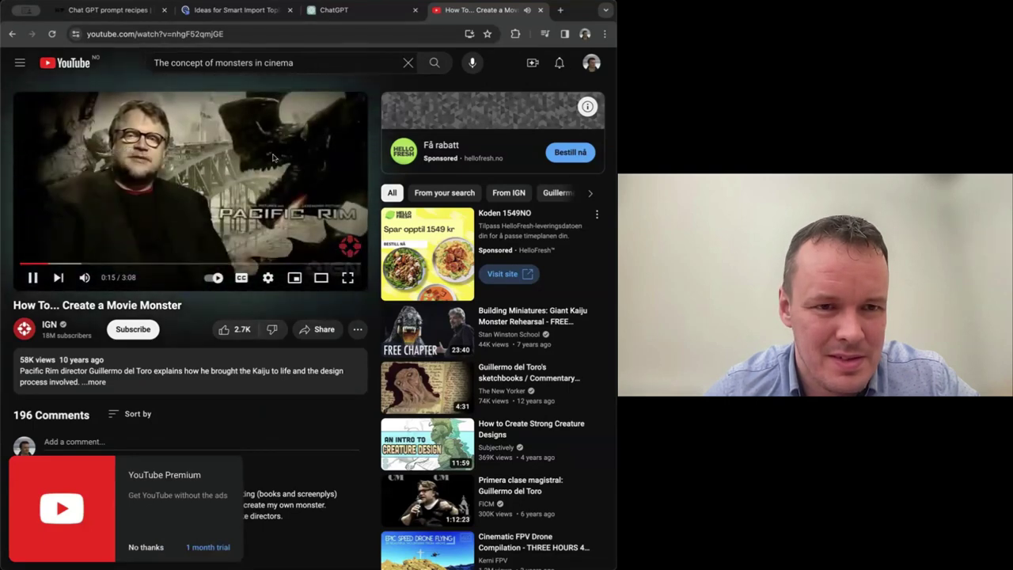
click(32, 279)
click(235, 34)
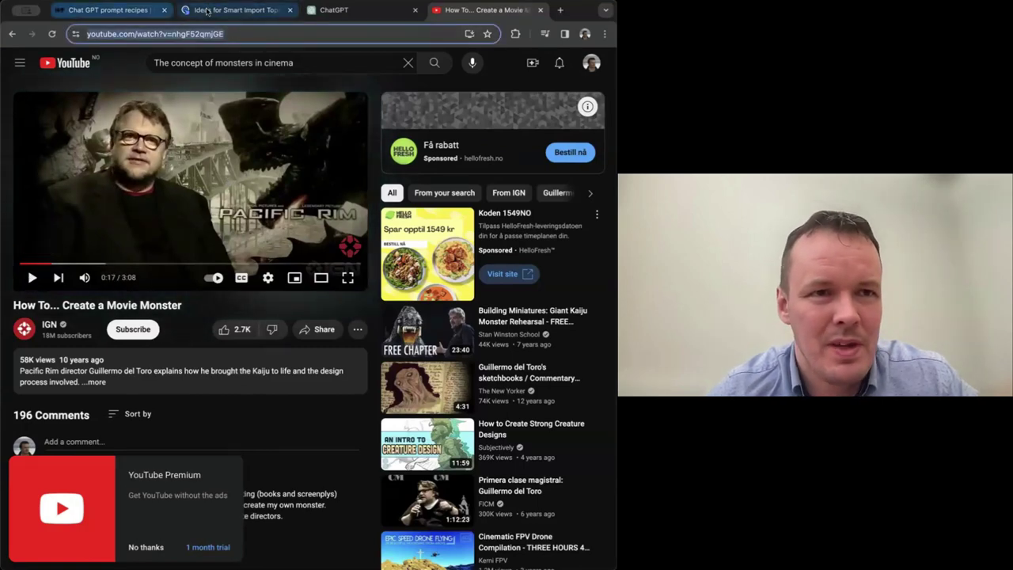
Step: Switch to H5P, open the Smart Import page from the content list and import the movie monster video from its pasted address
click(207, 10)
scroll(234, 163, up, 10)
scroll(234, 163, down, 1)
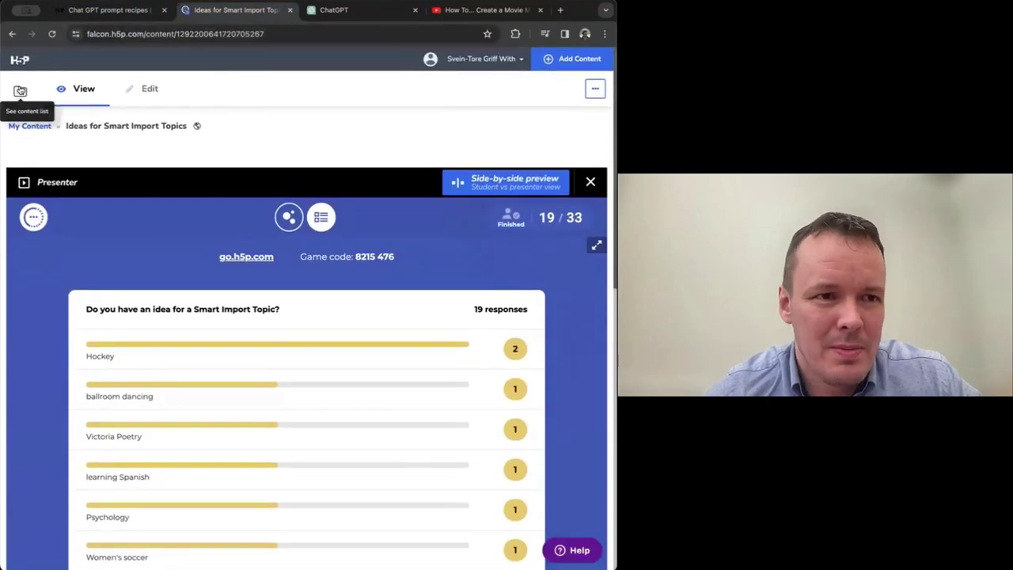
click(20, 90)
click(236, 87)
click(361, 249)
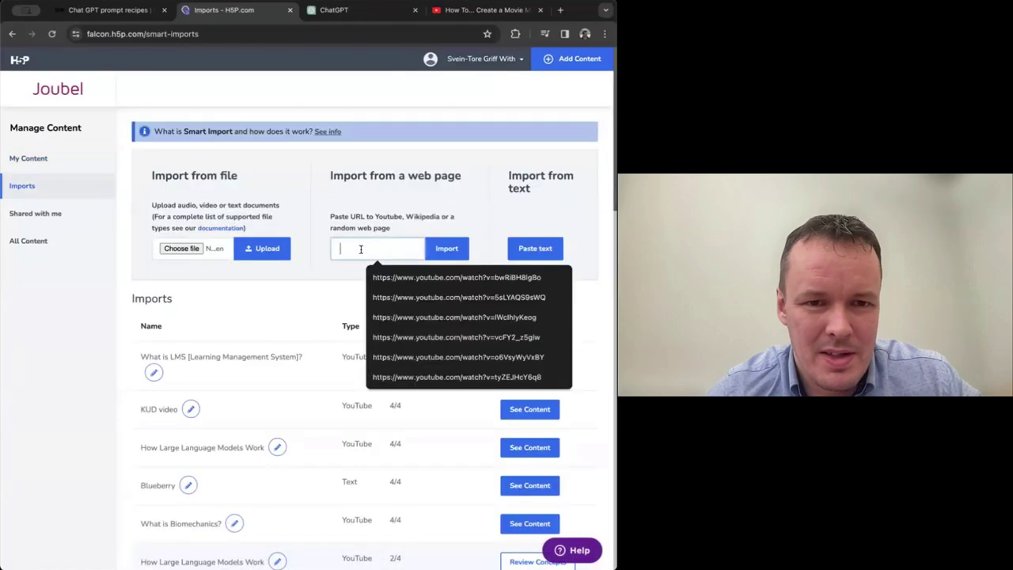
key(super+v)
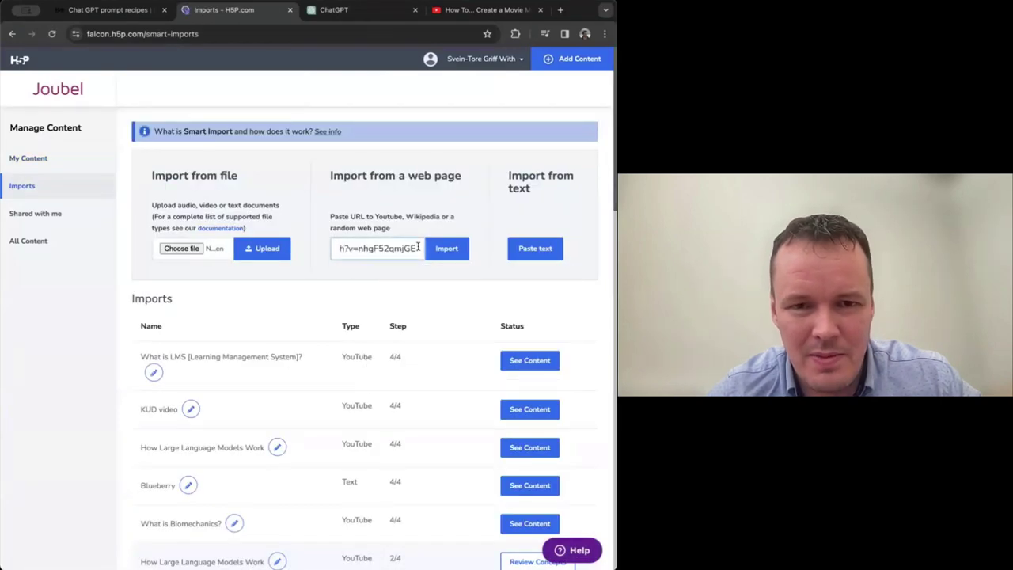
click(447, 248)
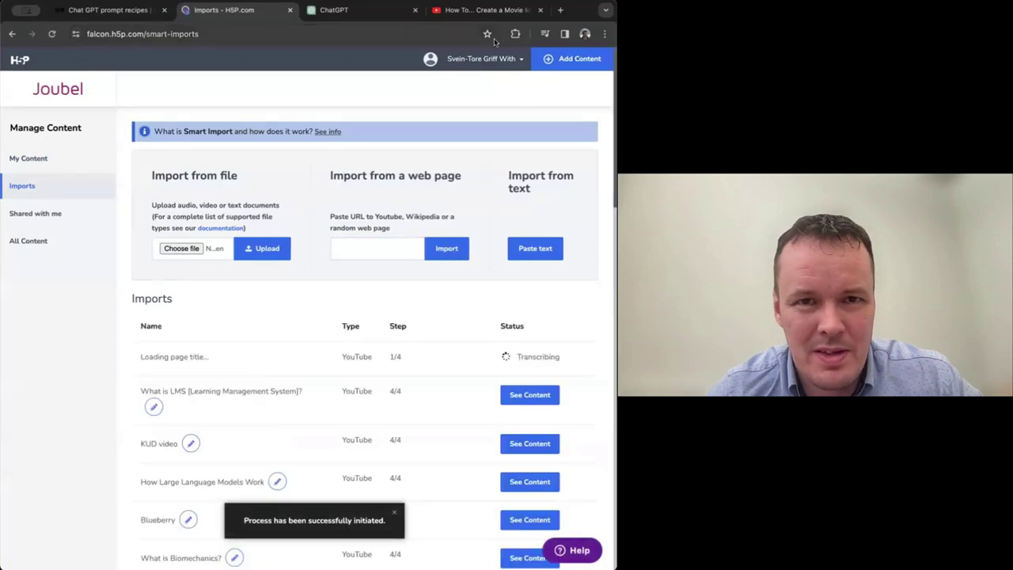
Step: Return to YouTube and search for "how to play hockey"
click(464, 11)
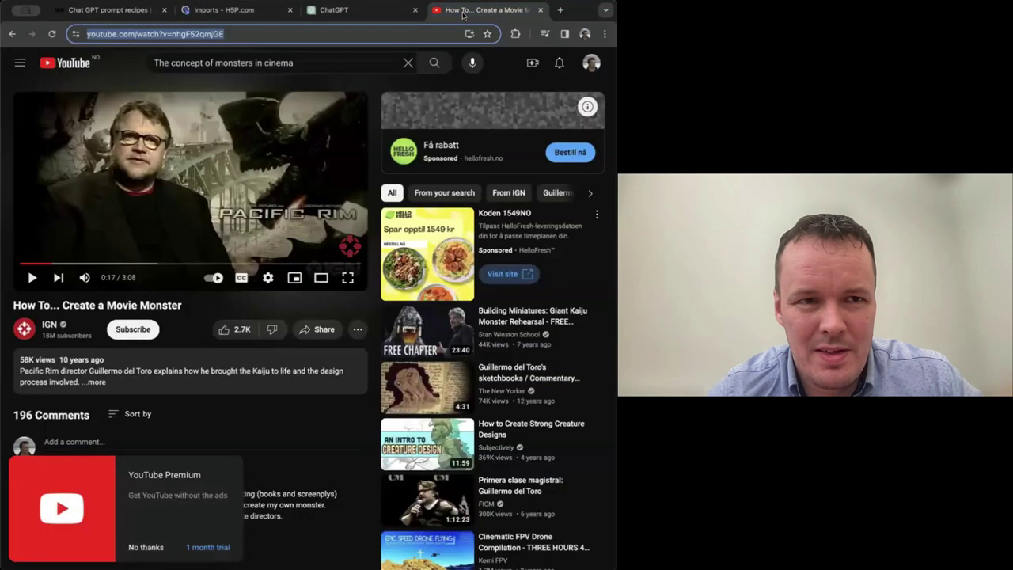
click(300, 61)
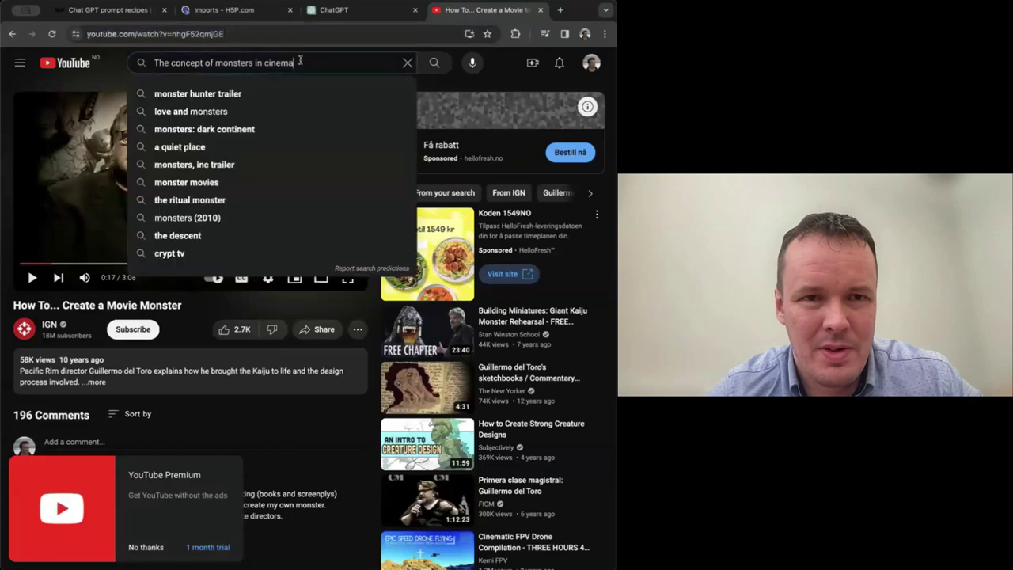
click(407, 63)
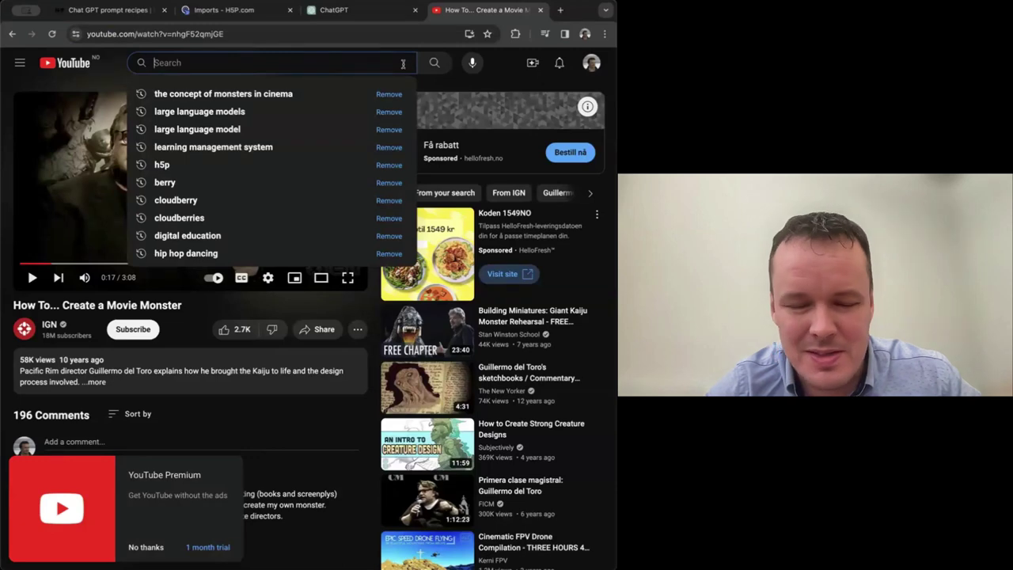
text(ho)
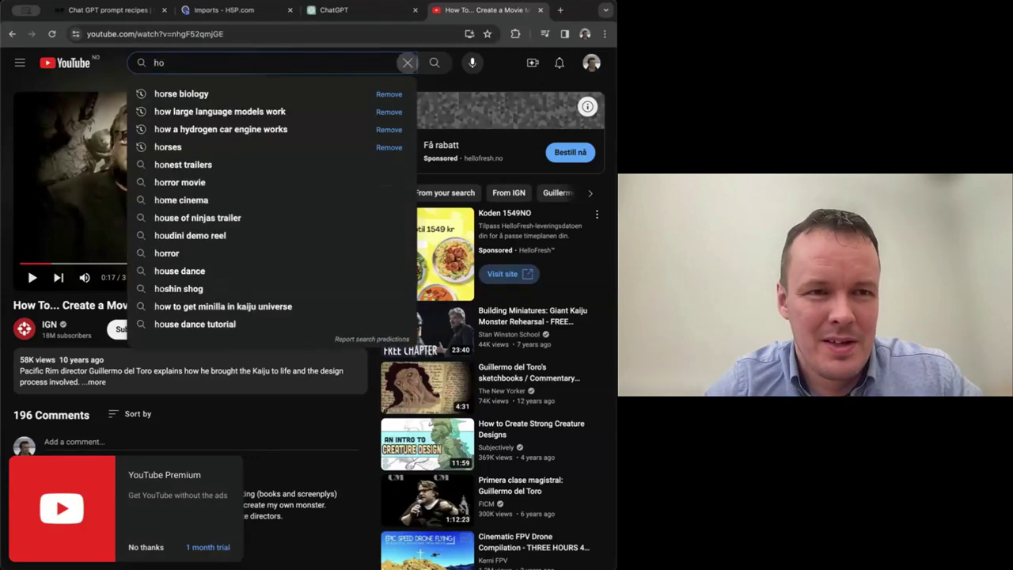
text(w to)
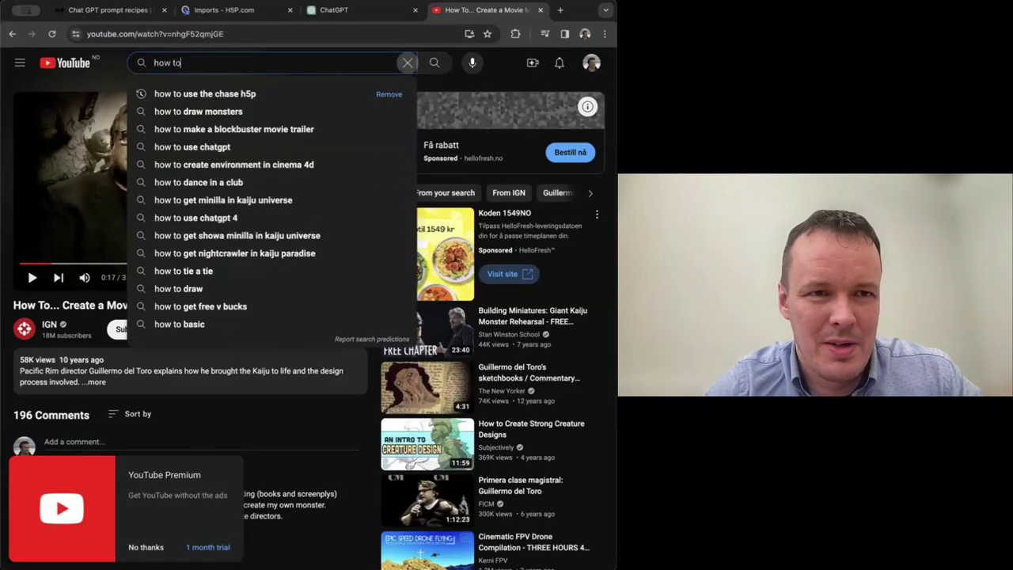
text( play ho)
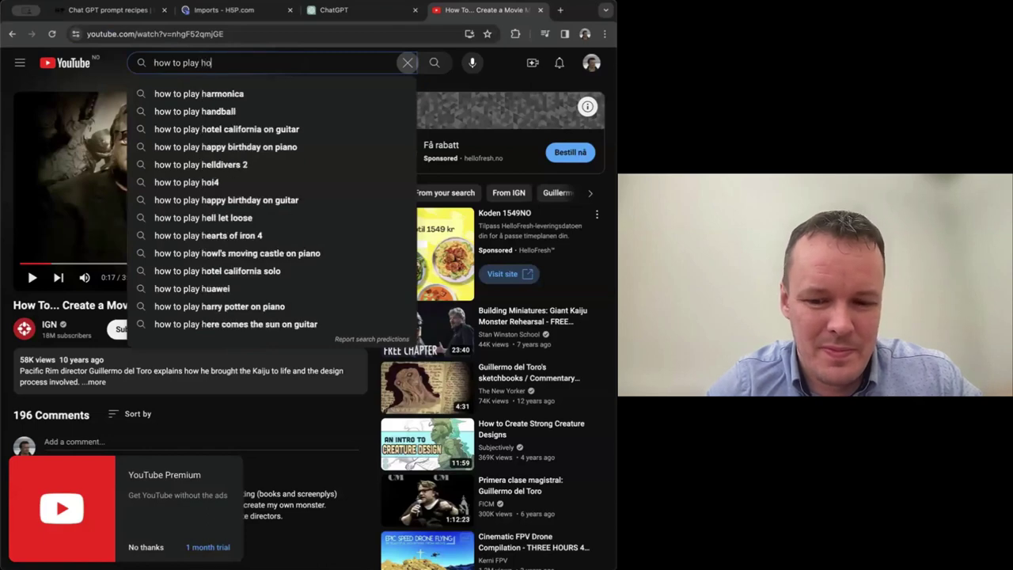
text(ckey)
key(Return)
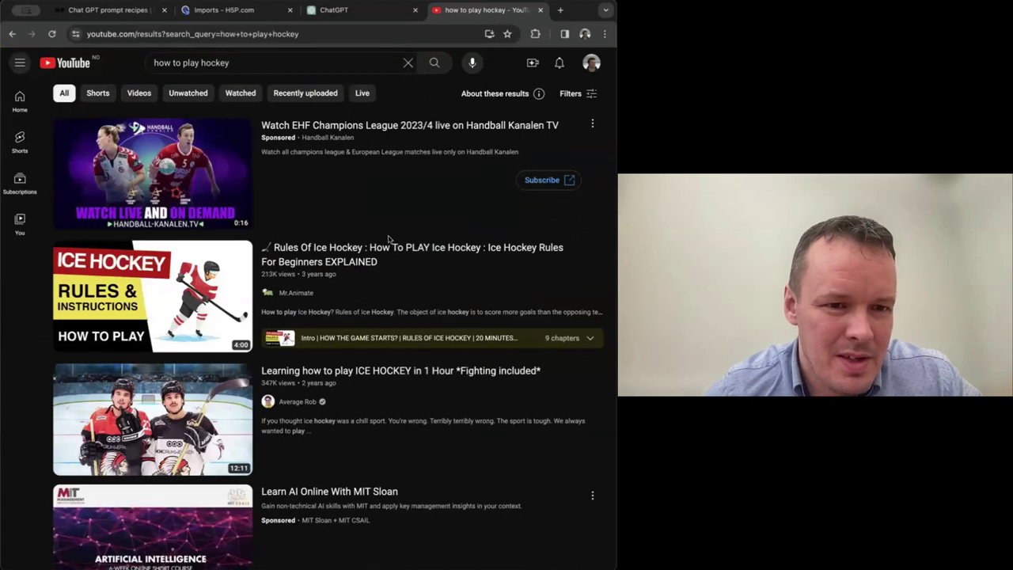
Step: Open the Rules Of Ice Hockey video for beginners, pause it and copy its web address
mouse_move(167, 298)
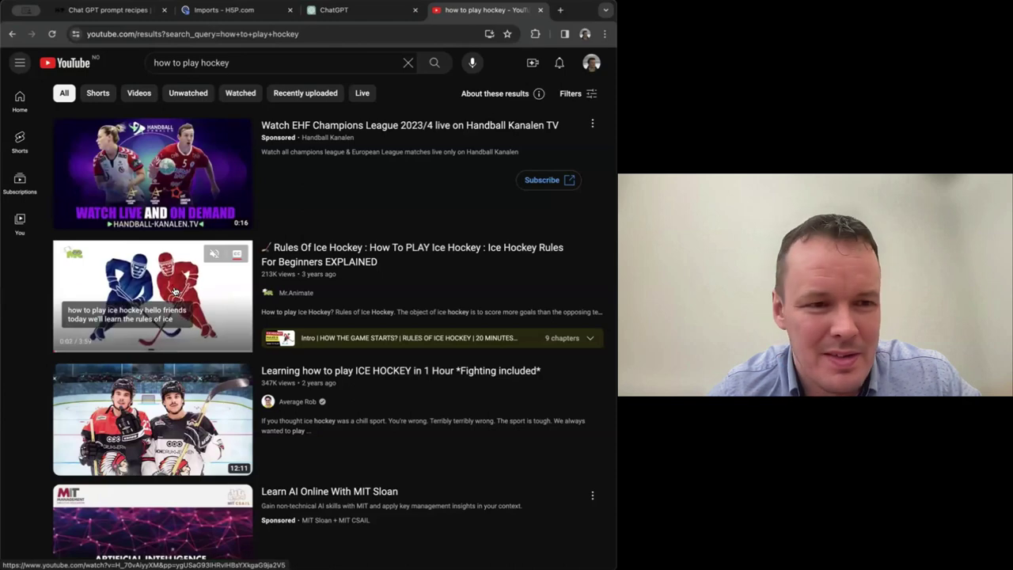
click(175, 291)
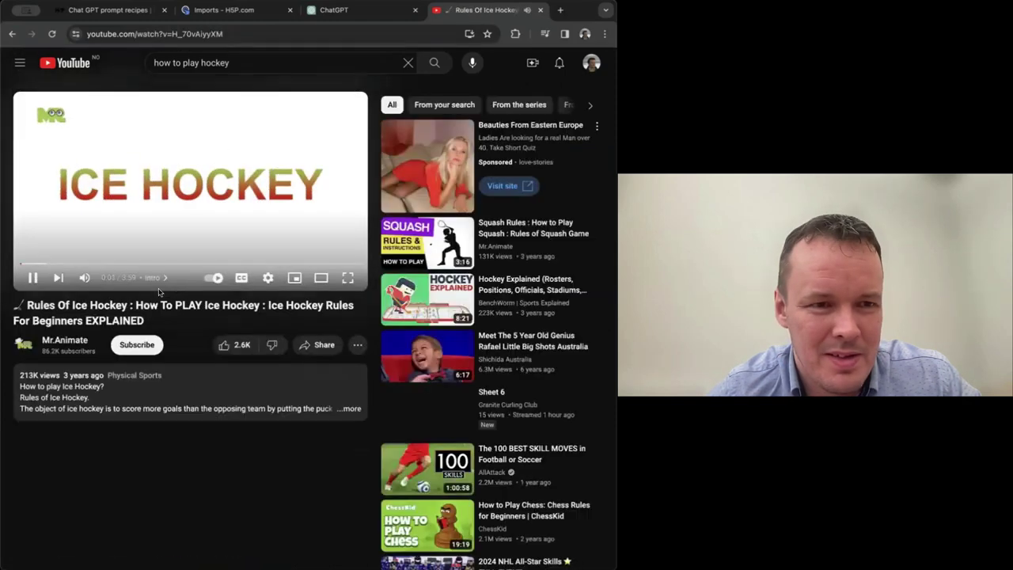
click(33, 277)
click(260, 31)
key(super+c)
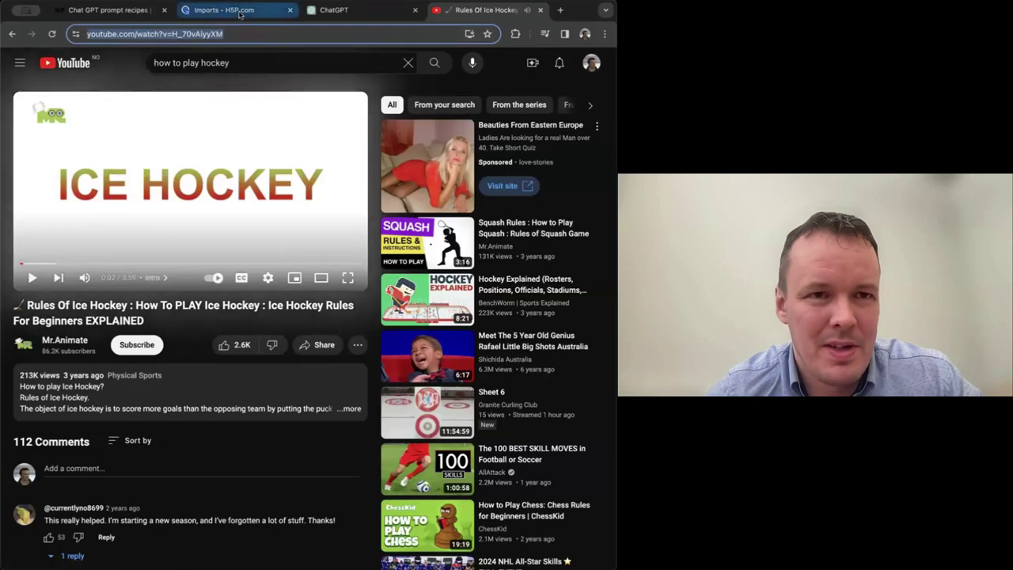
Step: Switch back to H5P and start a Smart Import of the ice hockey video from its pasted address
click(230, 10)
click(362, 245)
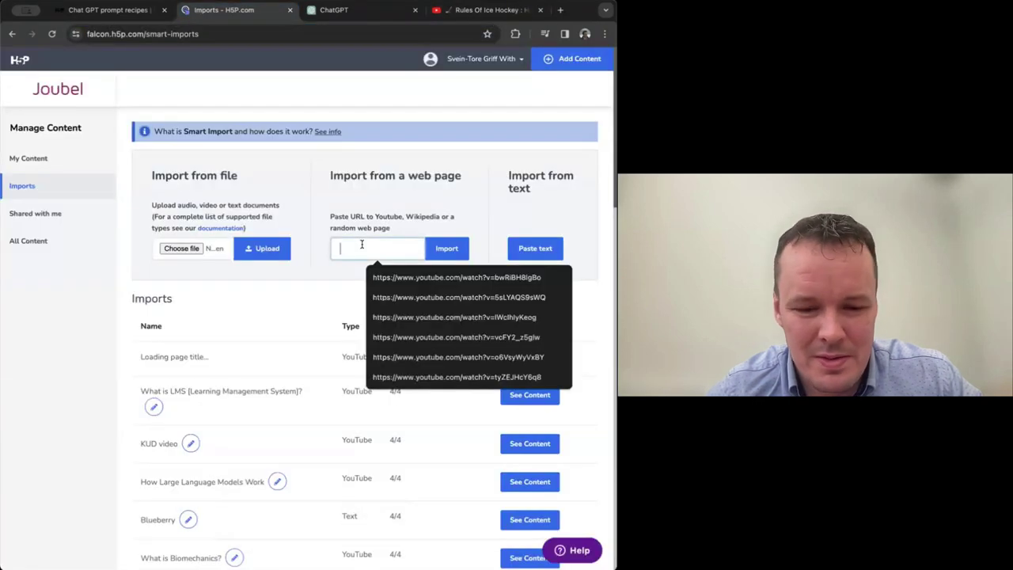
key(super+v)
click(441, 250)
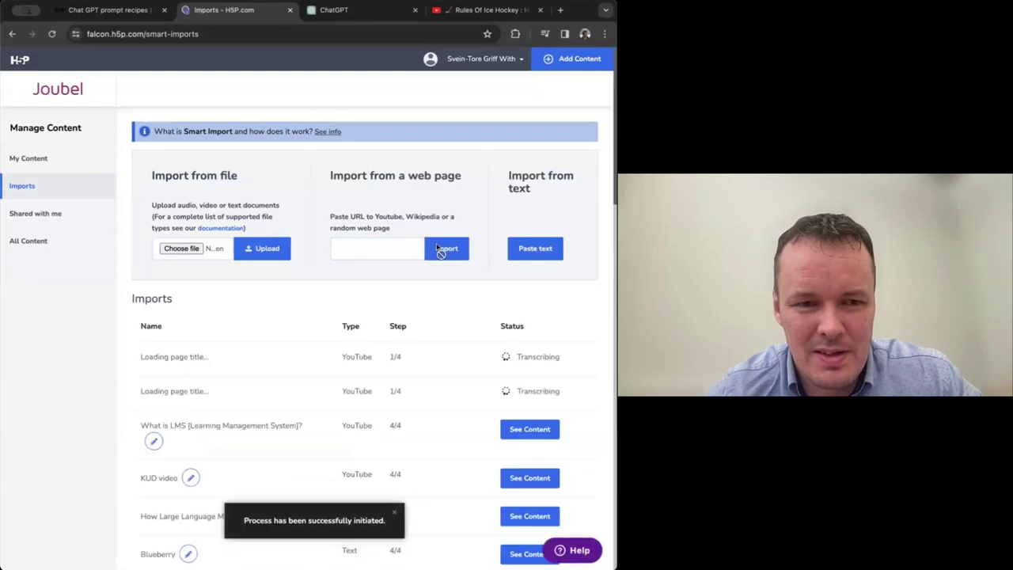
Step: View the information on what Smart Import is and its four steps, and close it
click(332, 131)
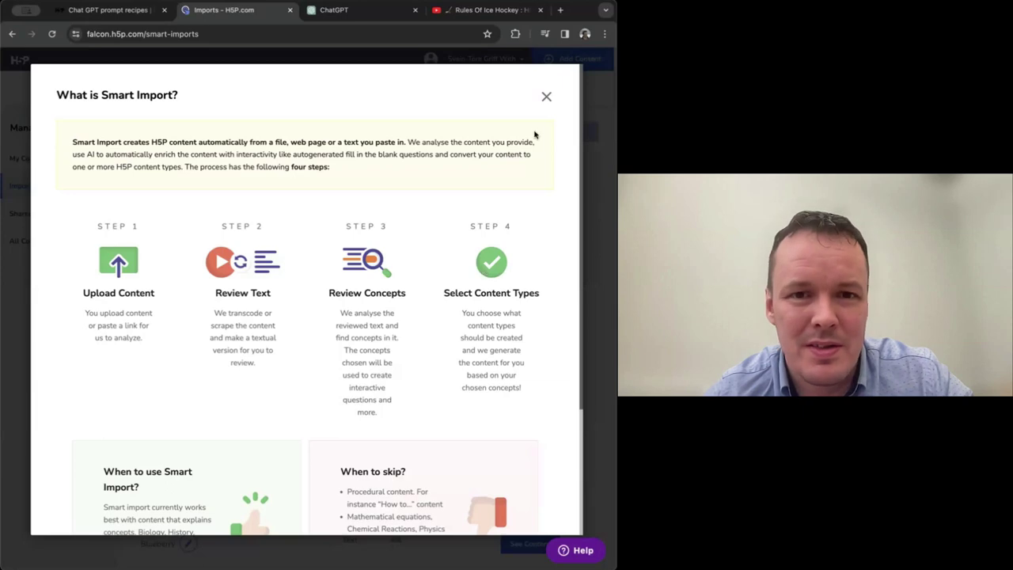
click(547, 97)
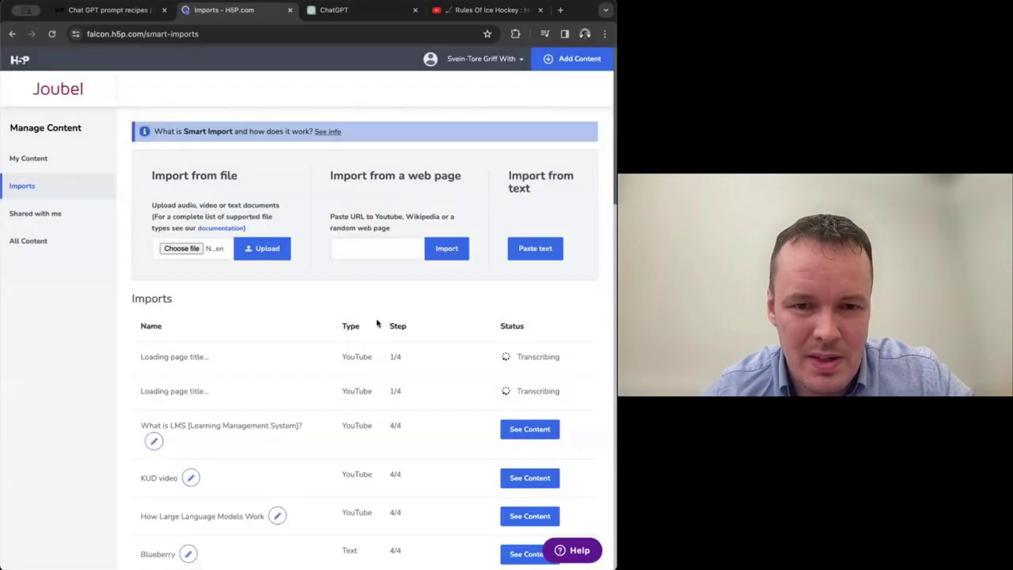
Step: Review the transcribed text of the How To... Create a Movie Monster import and continue to concept analysis
scroll(377, 322, down, 1)
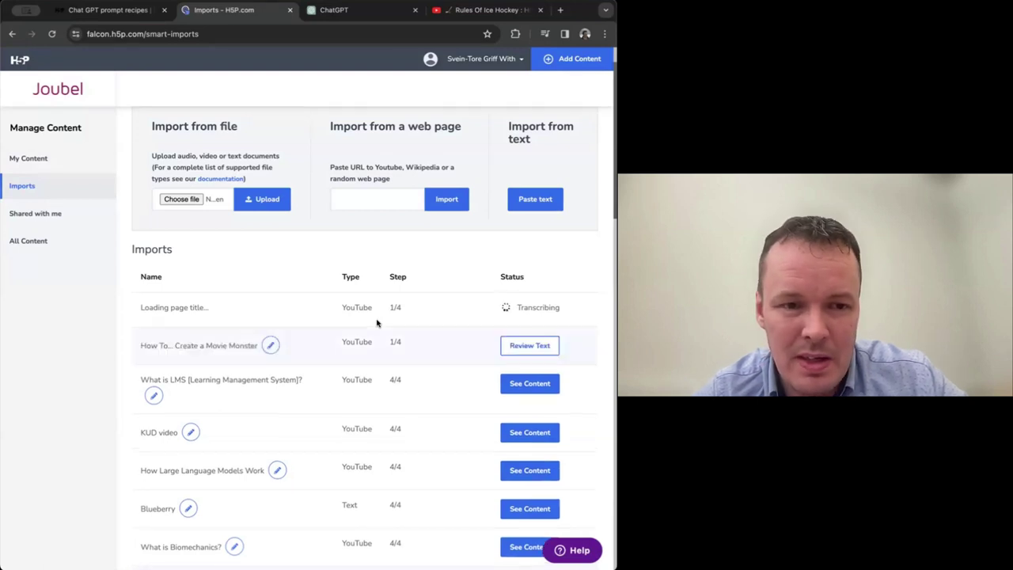
click(527, 347)
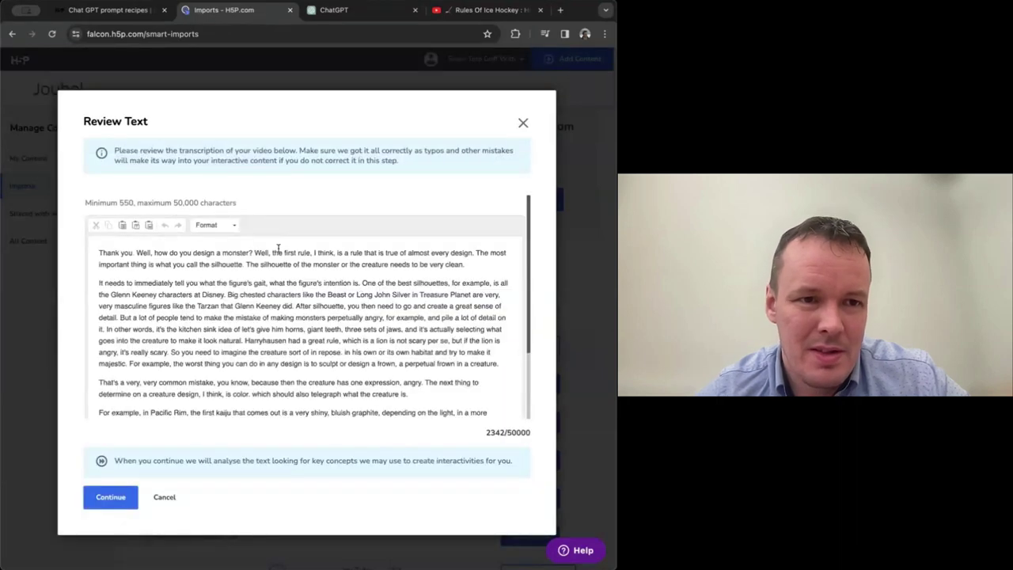
scroll(246, 252, down, 1)
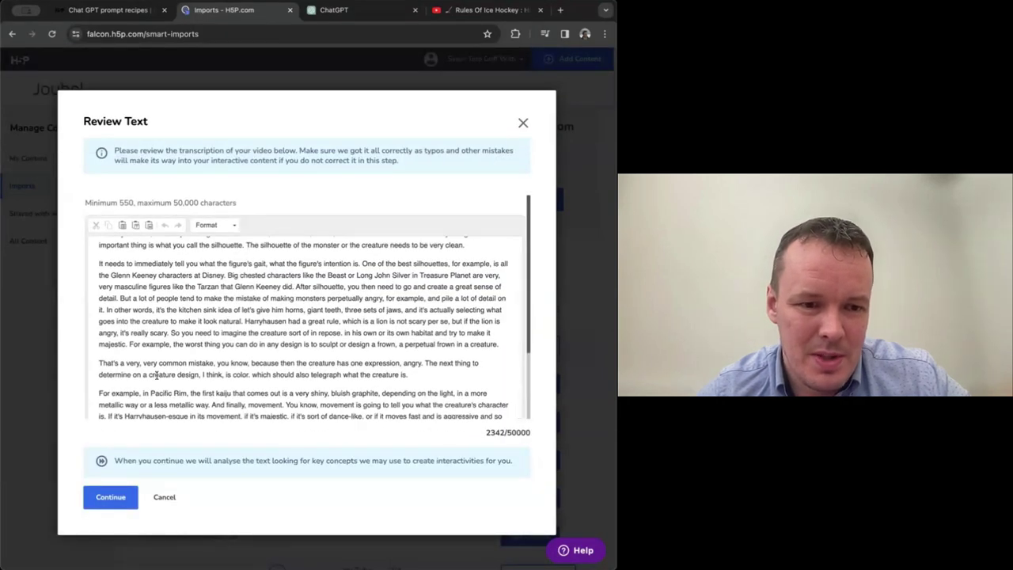
click(118, 503)
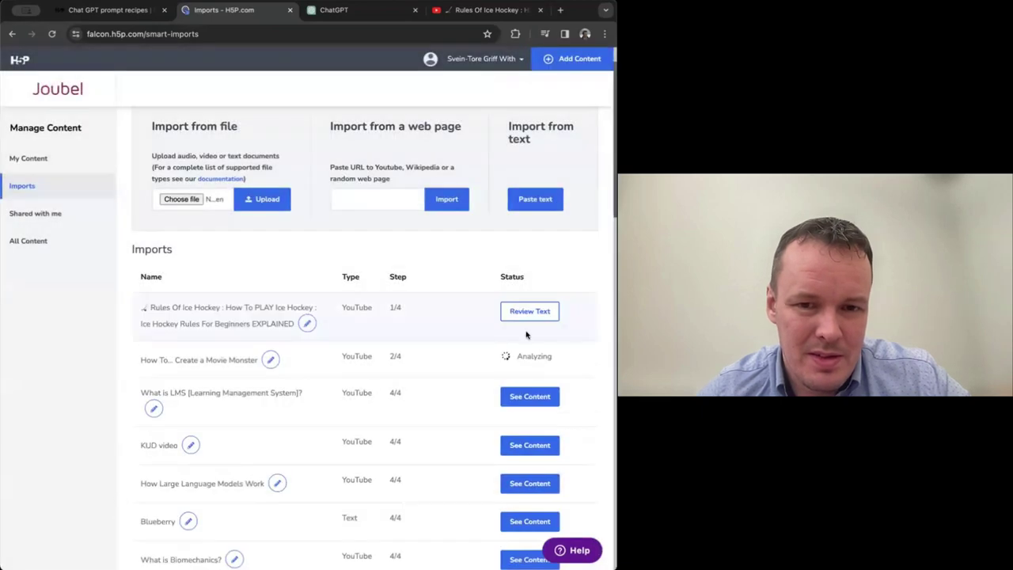
Step: Review the transcribed text of the Rules Of Ice Hockey import and submit it for concept analysis
click(528, 311)
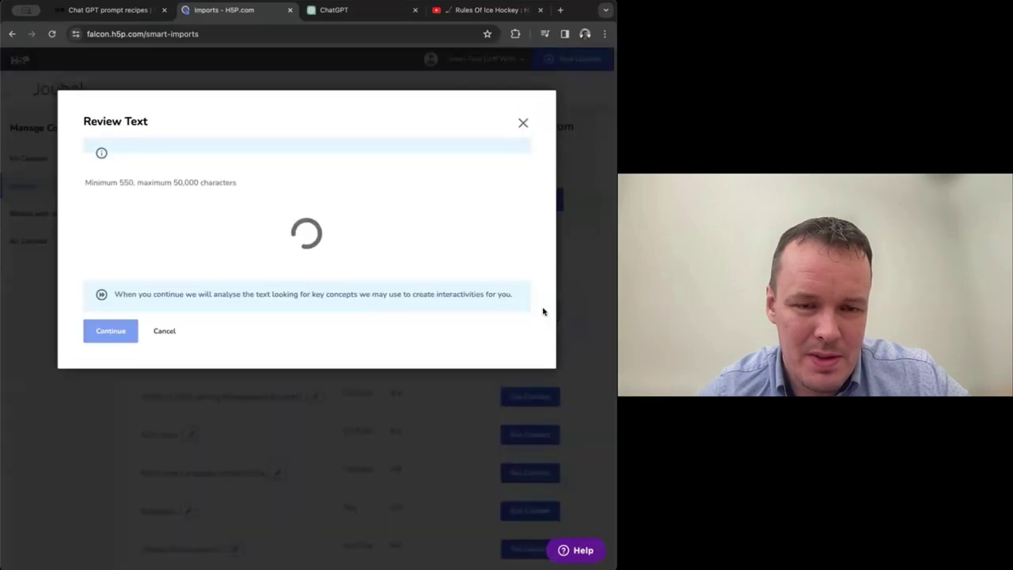
scroll(394, 293, down, 3)
scroll(395, 293, down, 3)
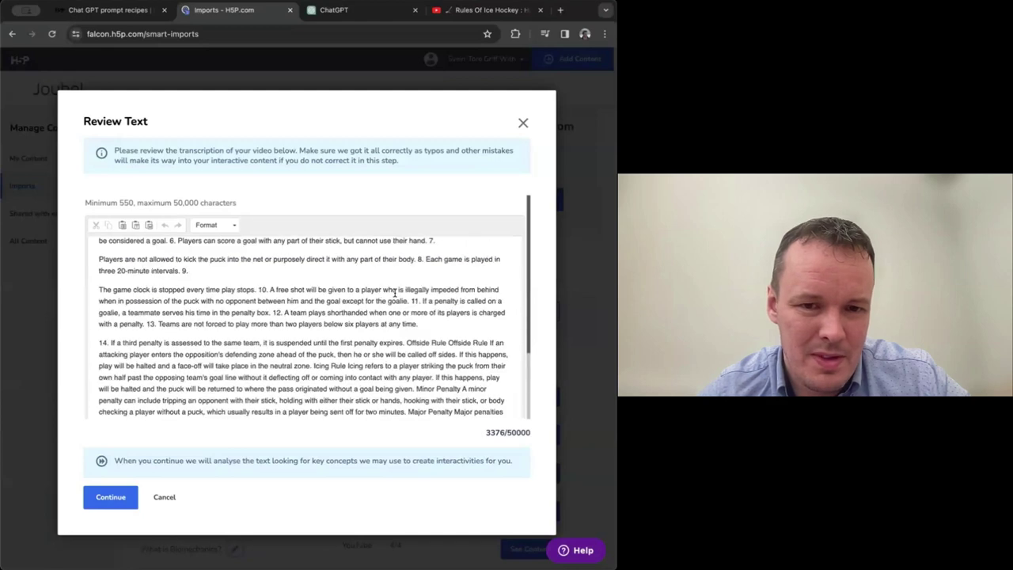
click(106, 500)
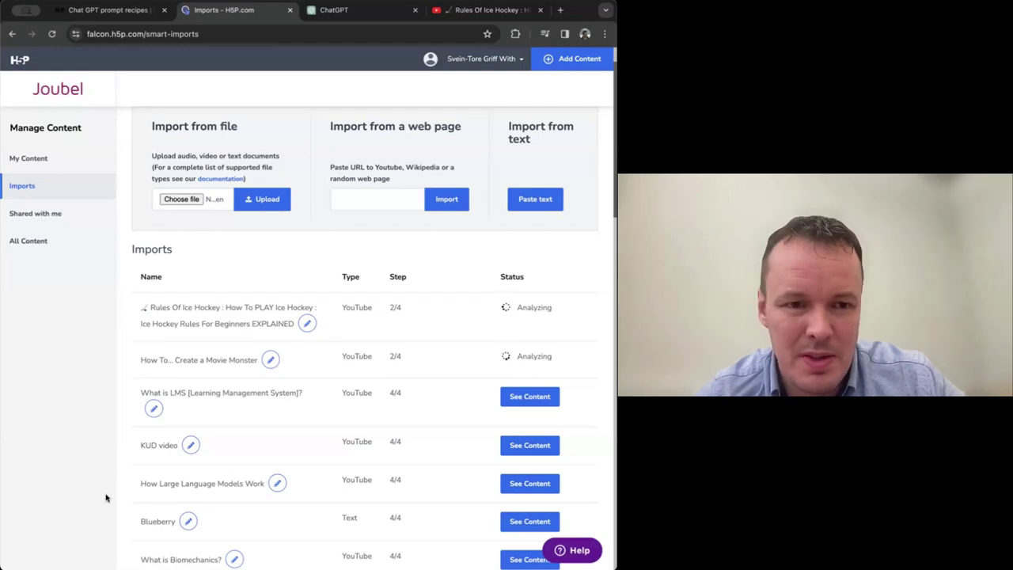
Step: Reopen the Smart Import information, read when to use it and when to skip it, and return to the imports
scroll(106, 494, up, 2)
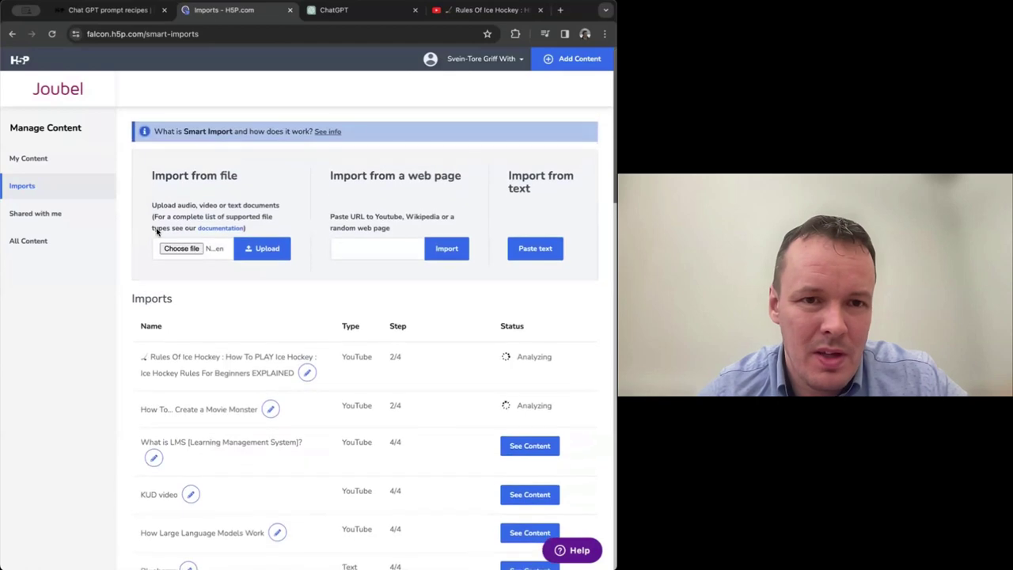
click(328, 131)
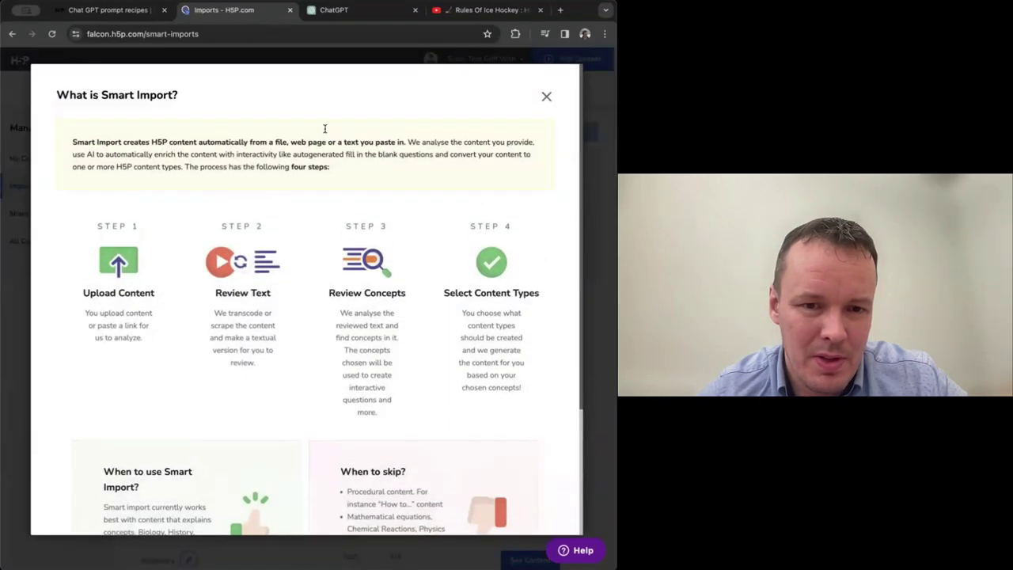
scroll(297, 306, down, 3)
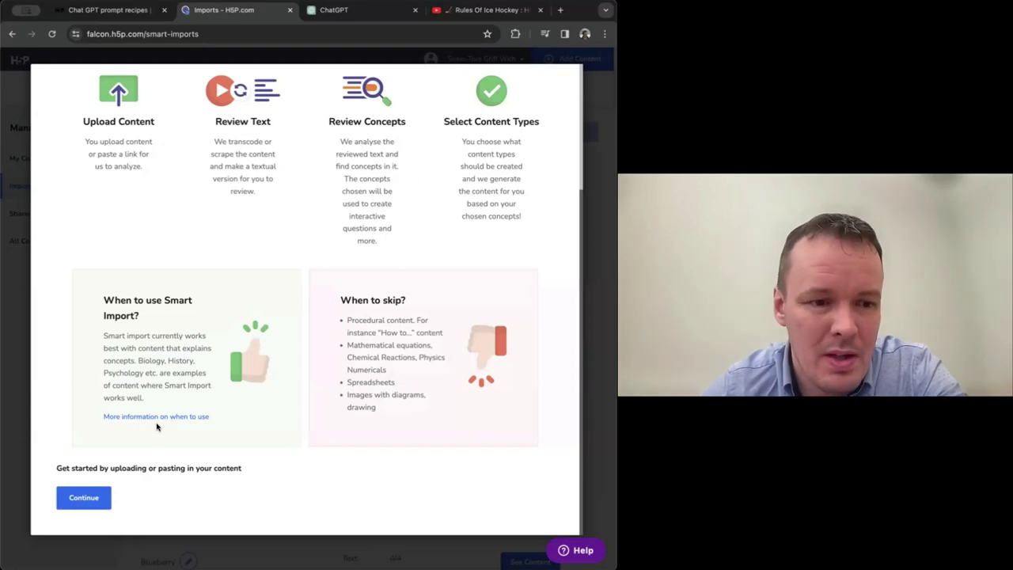
click(84, 497)
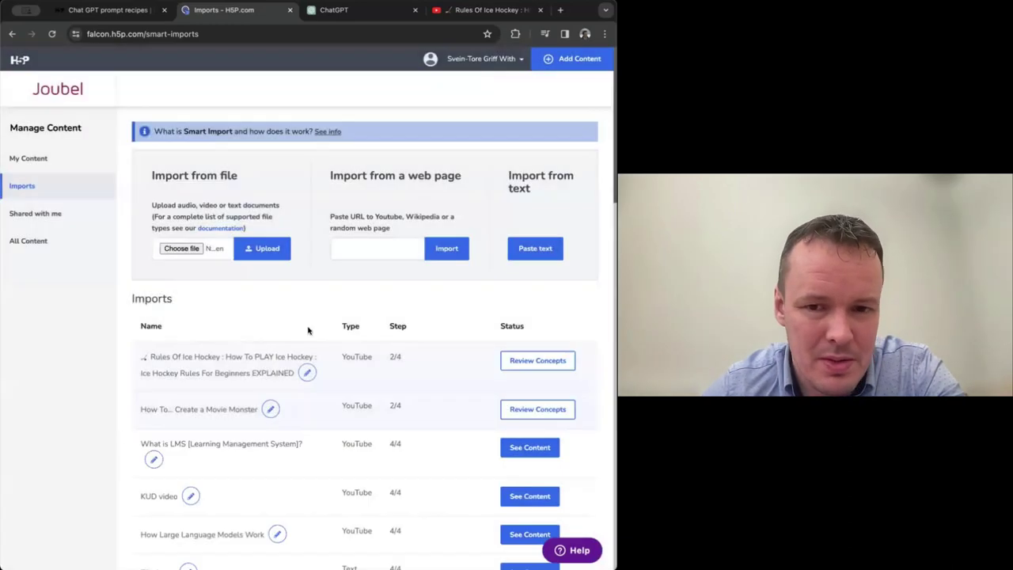
Step: Review the concepts identified in the Rules Of Ice Hockey import and continue with the default selection
scroll(309, 330, down, 3)
click(517, 274)
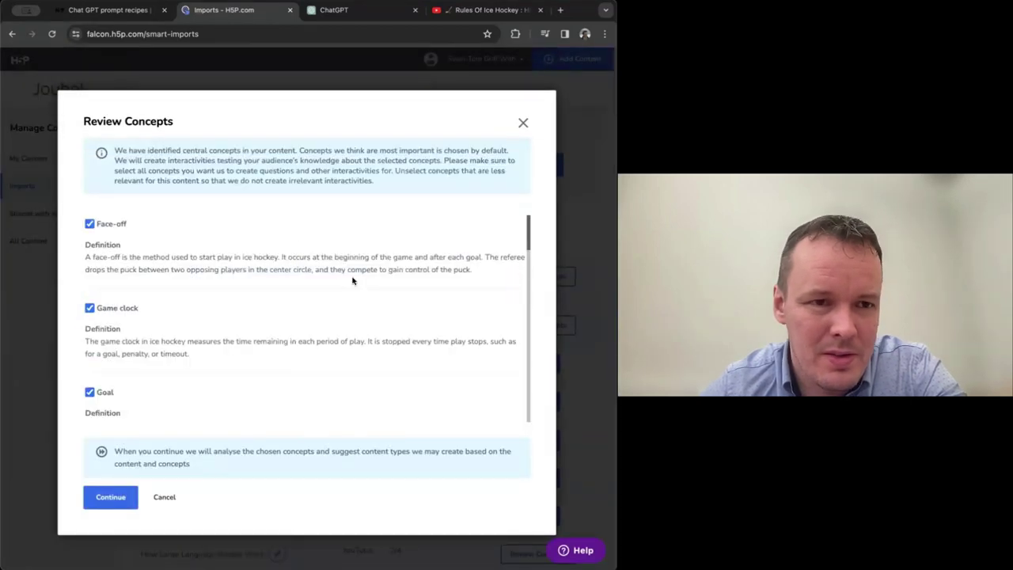
scroll(215, 302, down, 3)
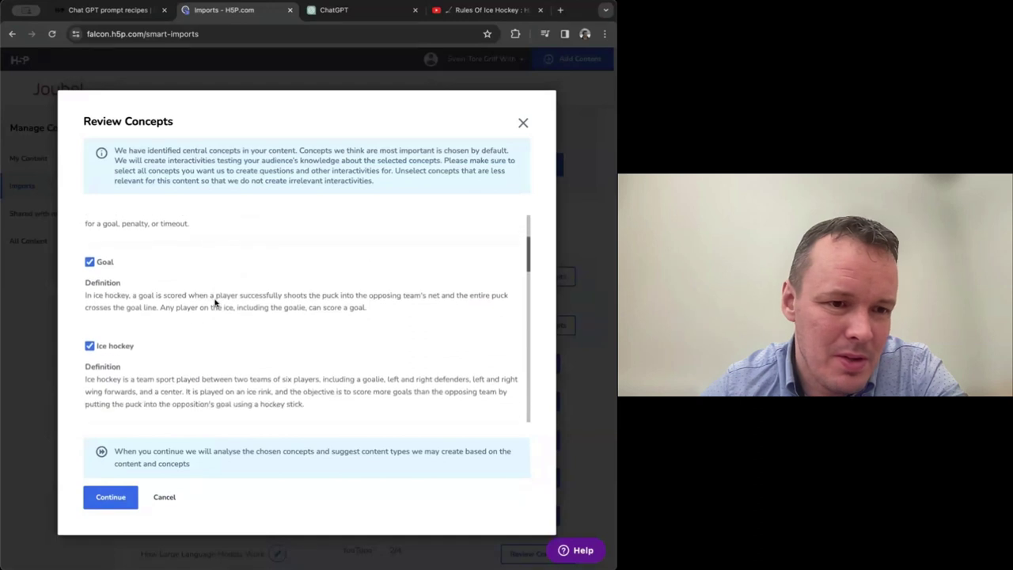
scroll(215, 302, down, 6)
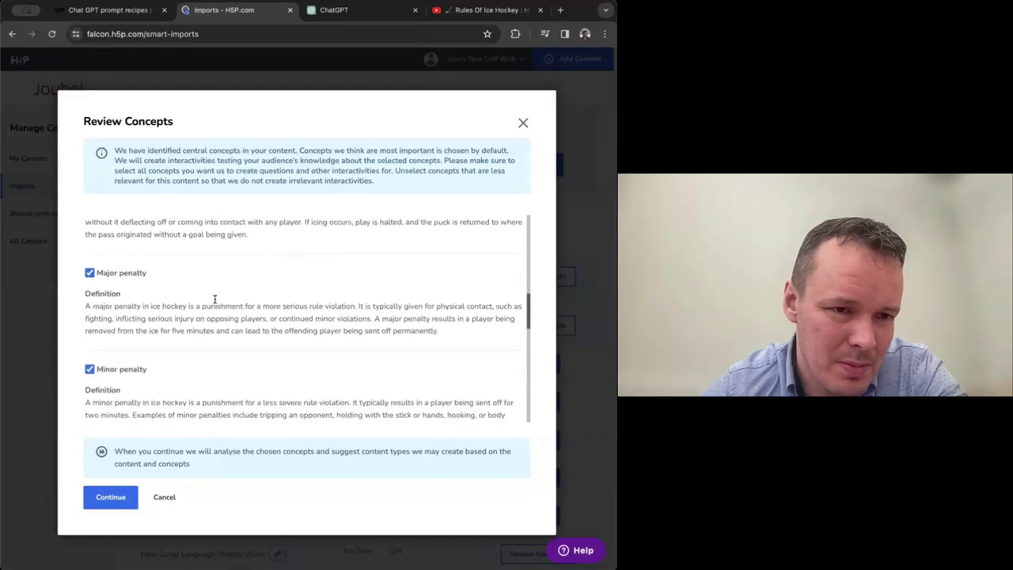
scroll(214, 301, down, 6)
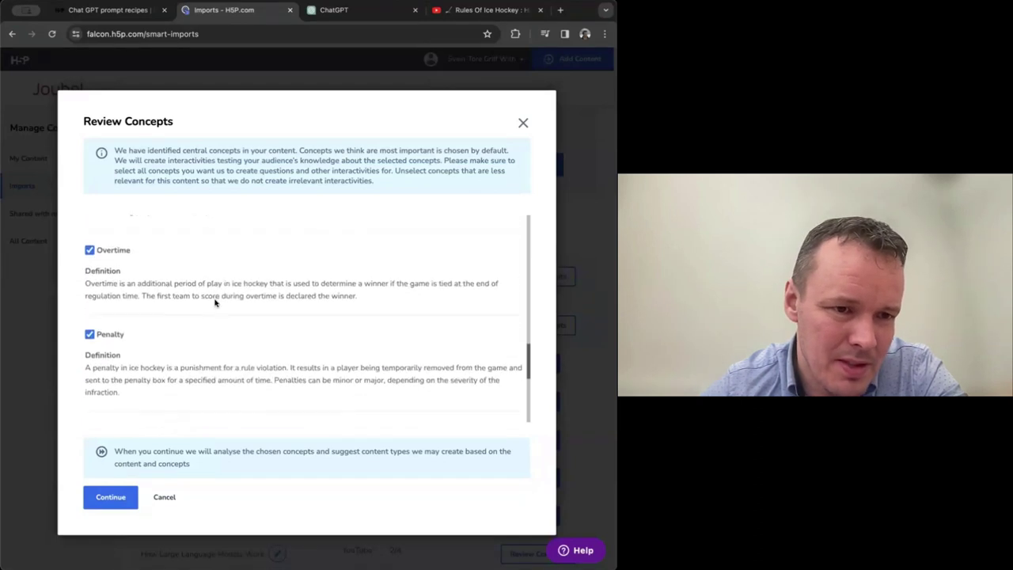
scroll(215, 302, down, 6)
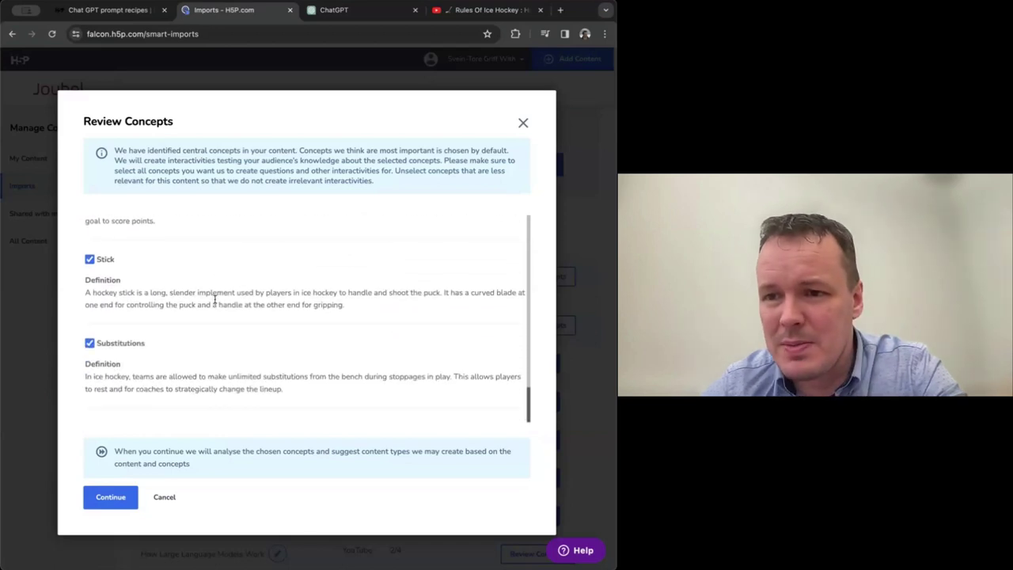
scroll(214, 300, up, 6)
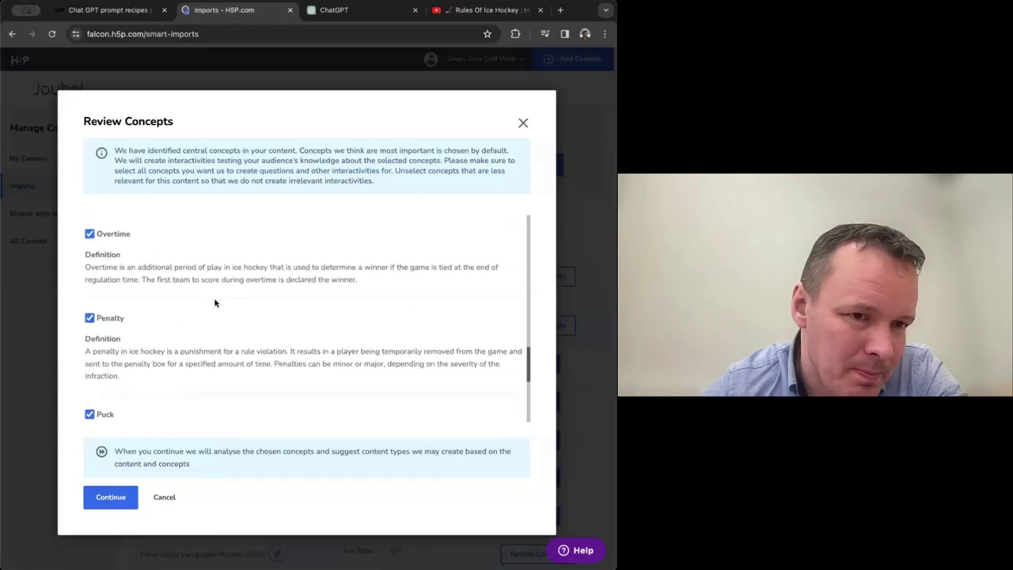
click(123, 499)
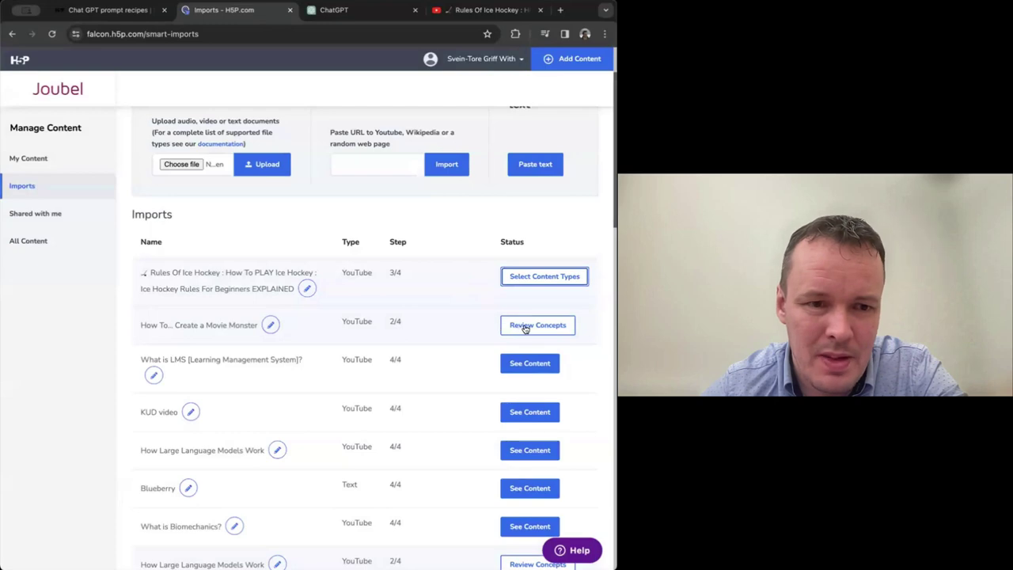
Step: Review the monster design concepts of the movie monster import, including the Color definition, and accept the default selection
click(525, 326)
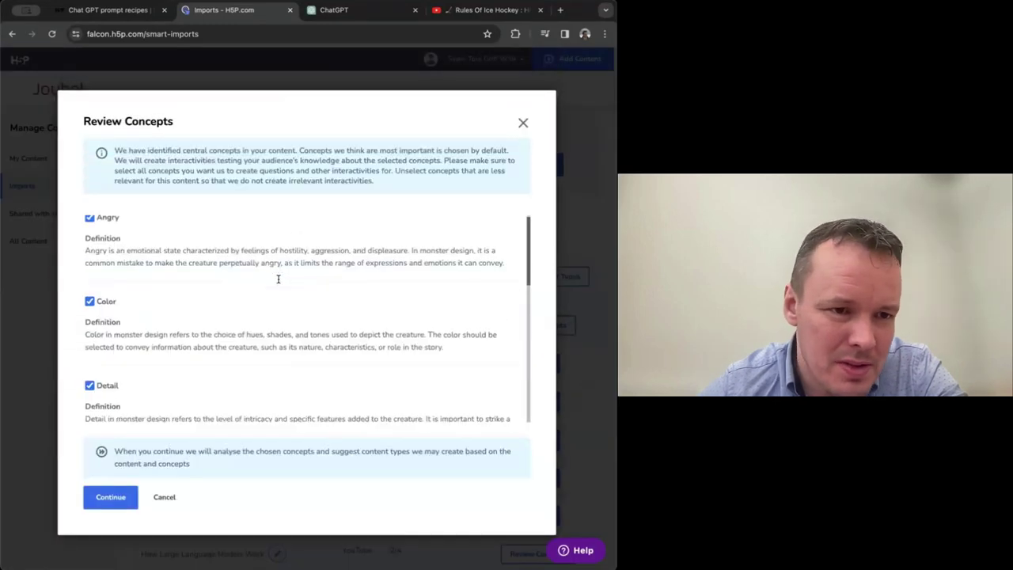
scroll(276, 277, down, 2)
scroll(274, 276, up, 2)
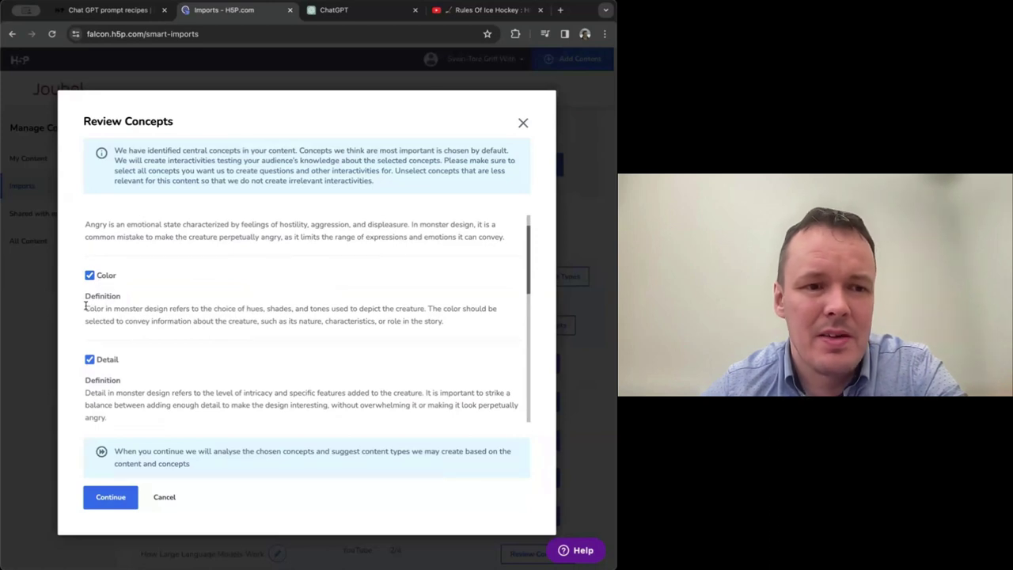
drag(85, 305, 239, 303)
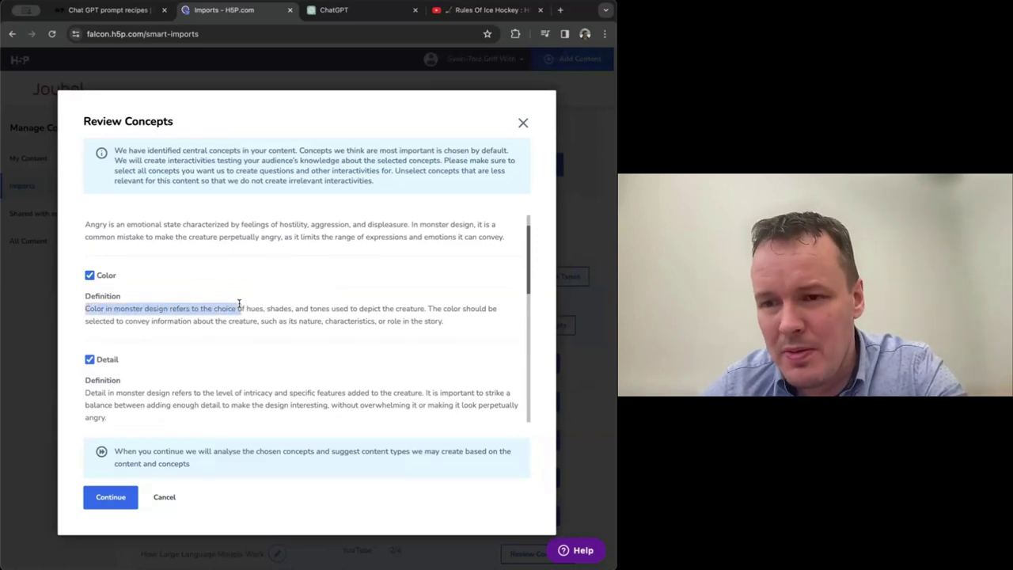
drag(239, 304, 269, 317)
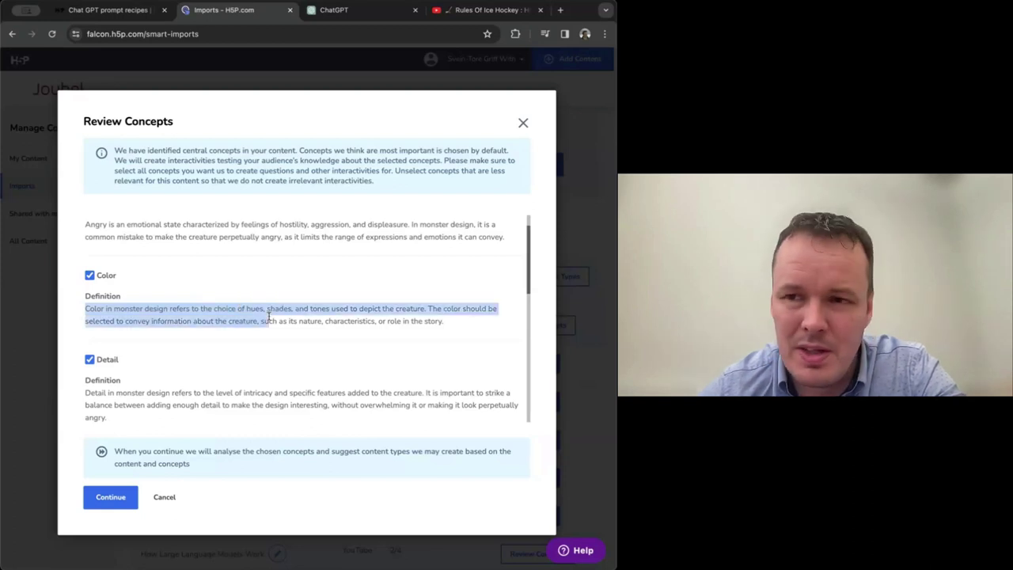
scroll(269, 315, down, 10)
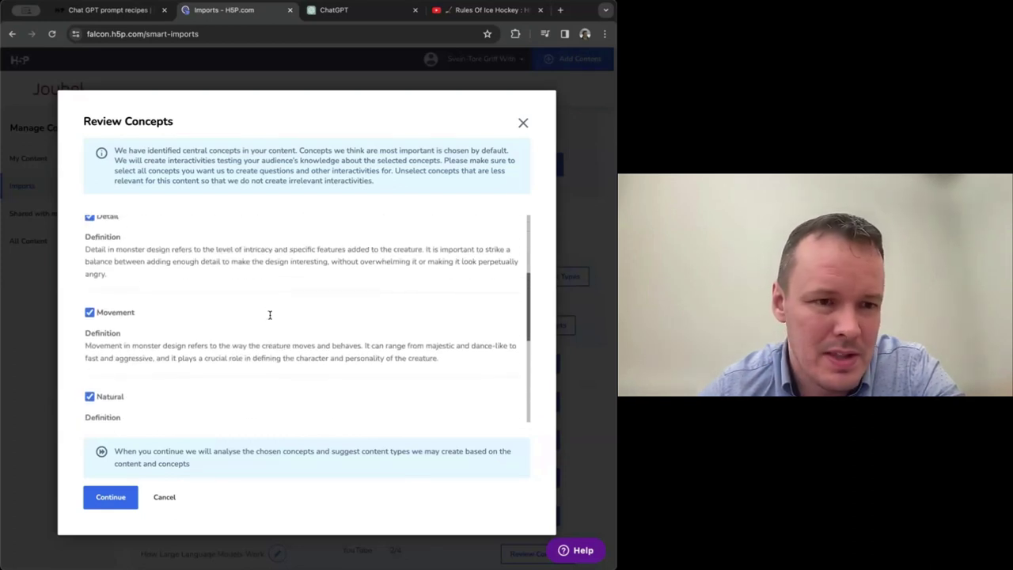
click(120, 498)
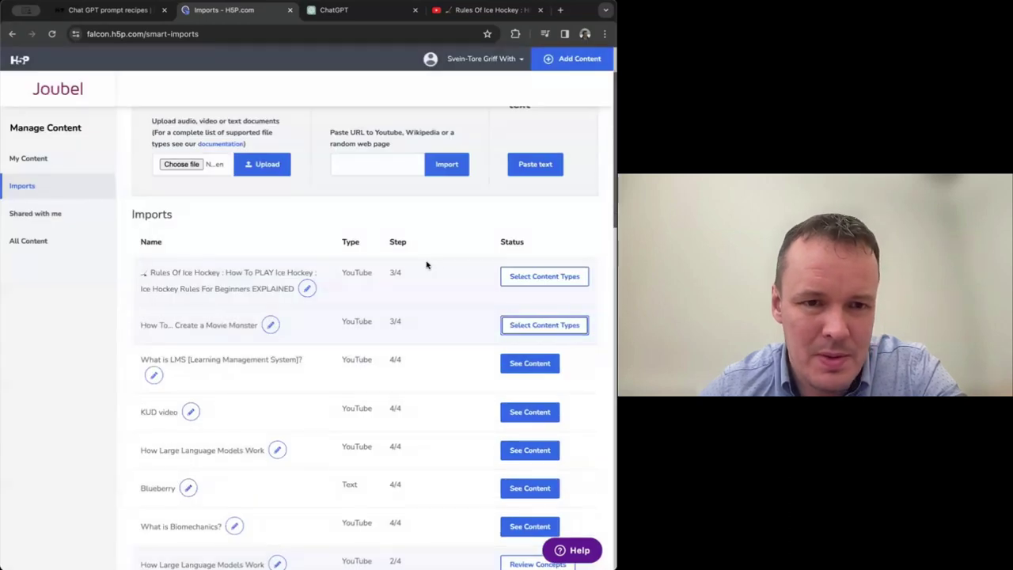
Step: Generate an Interactive Book, Higher-Order Questions and Crosswords from the Rules Of Ice Hockey import
click(551, 276)
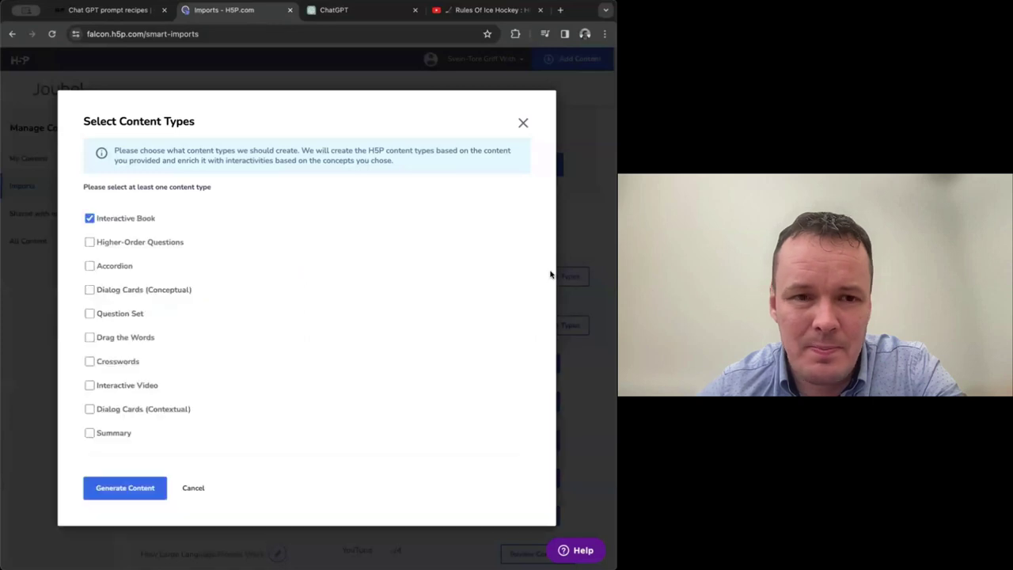
click(128, 244)
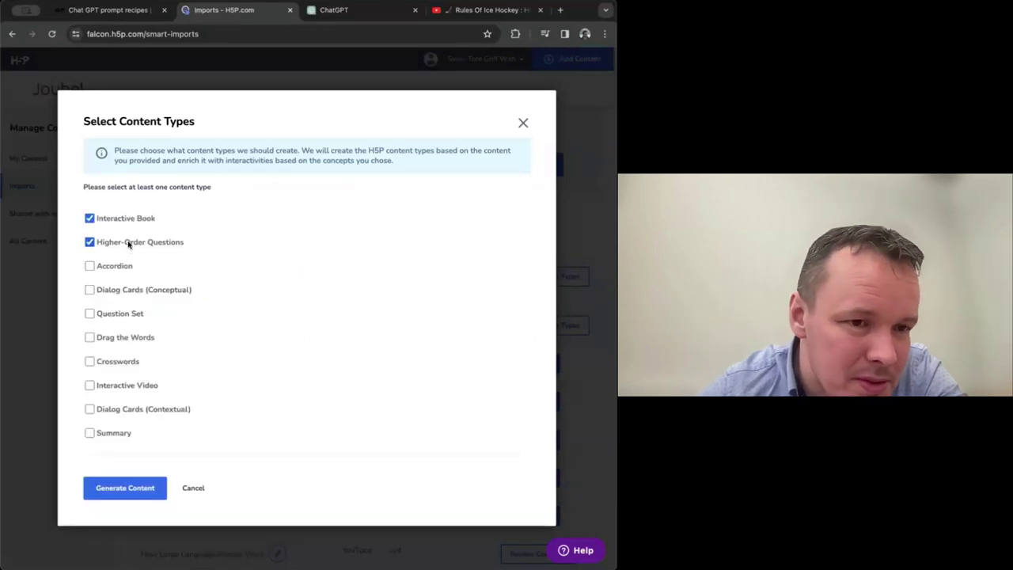
click(131, 363)
click(133, 489)
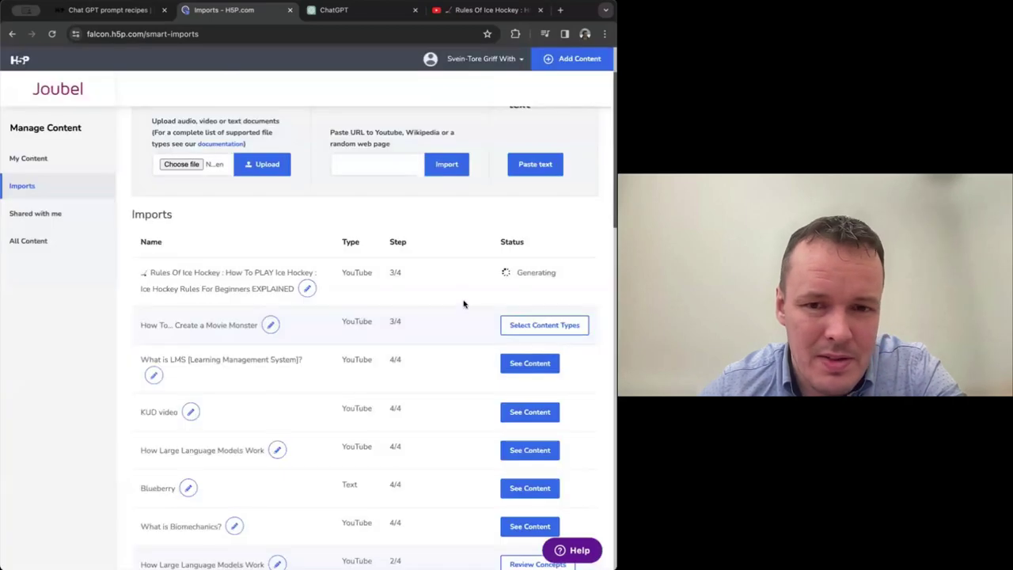
Step: Generate an Interactive Book, Dialog Cards (Conceptual) and a Question Set from the movie monster import
click(546, 324)
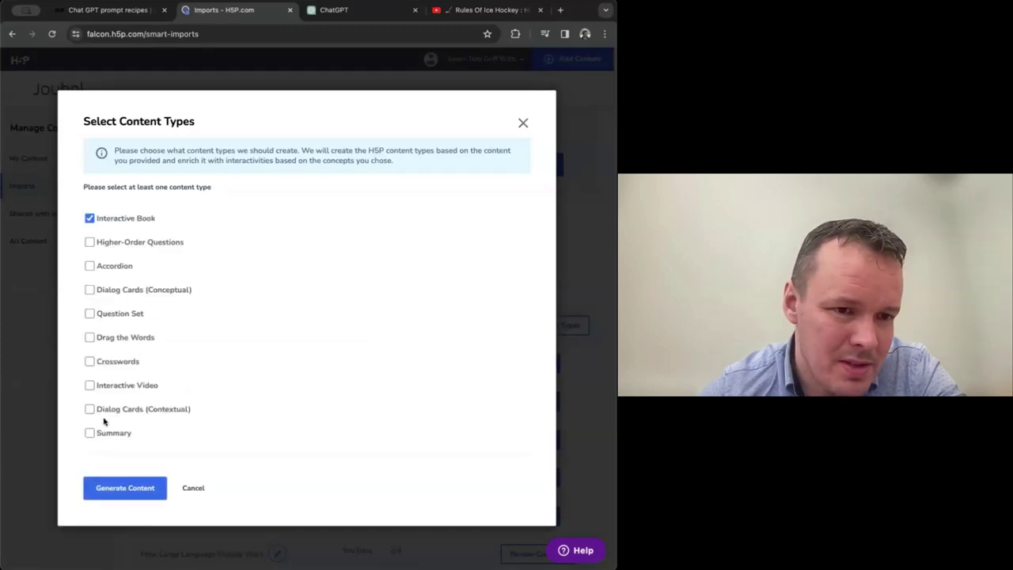
click(127, 410)
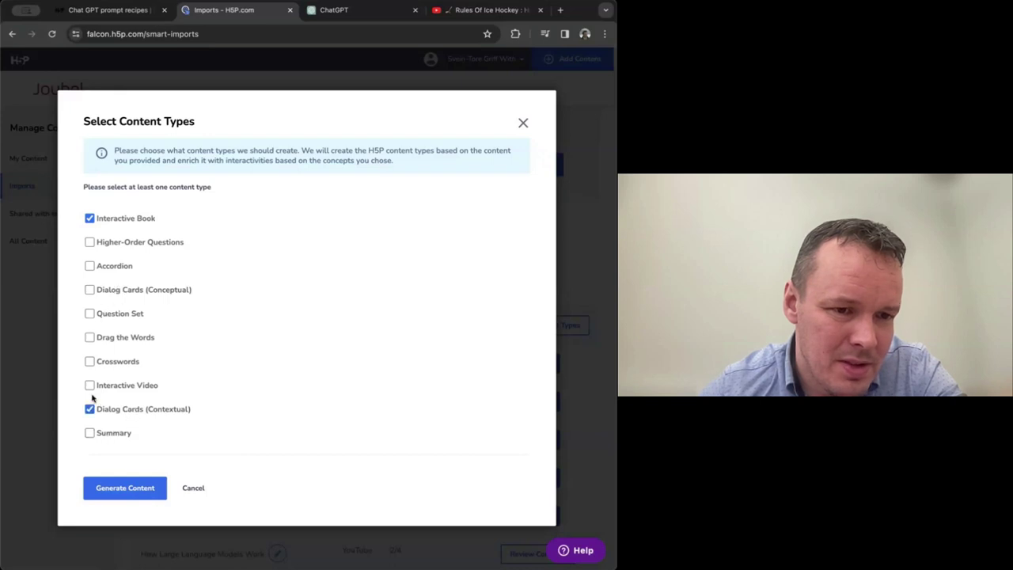
click(91, 409)
click(102, 290)
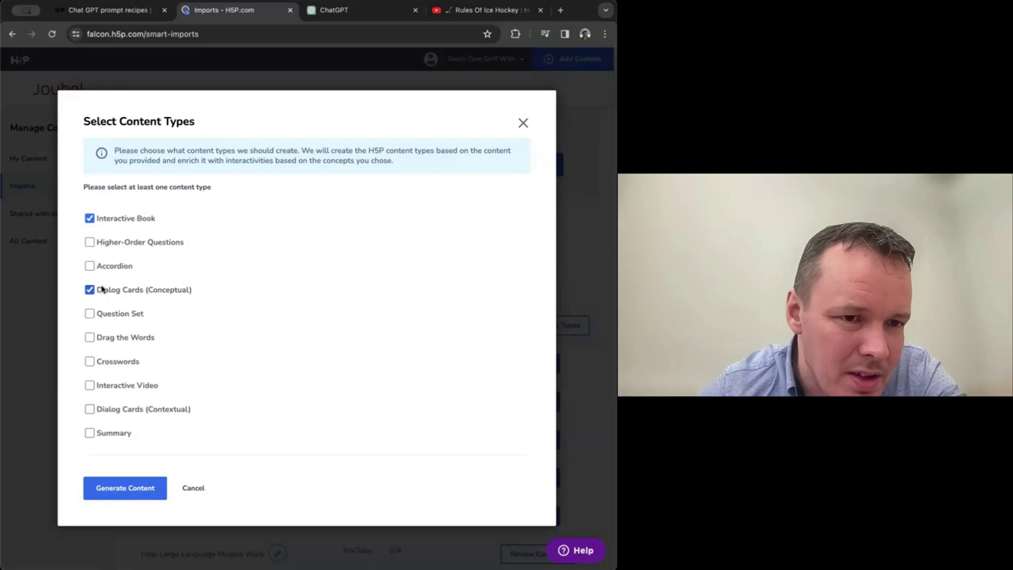
click(130, 314)
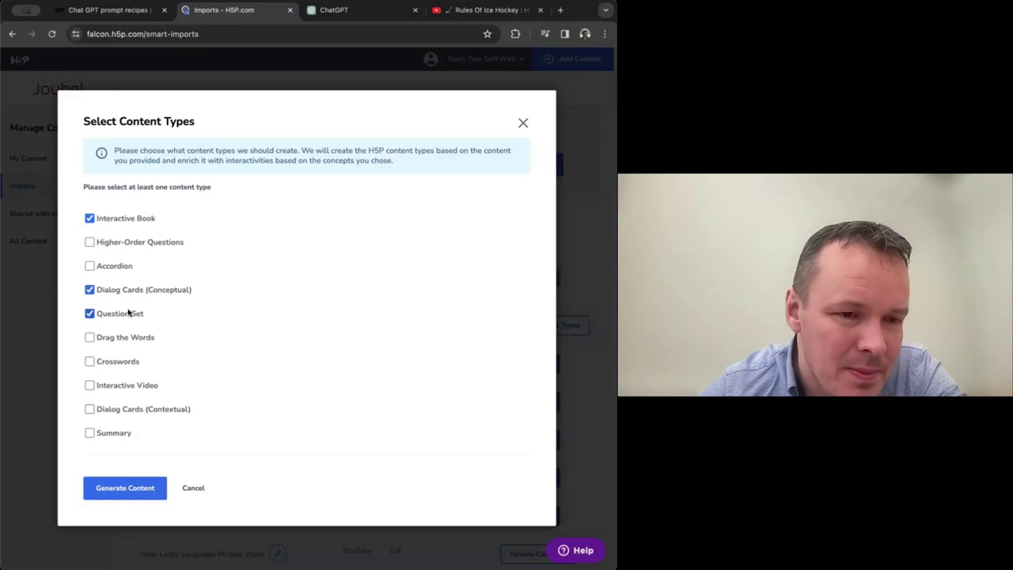
click(114, 490)
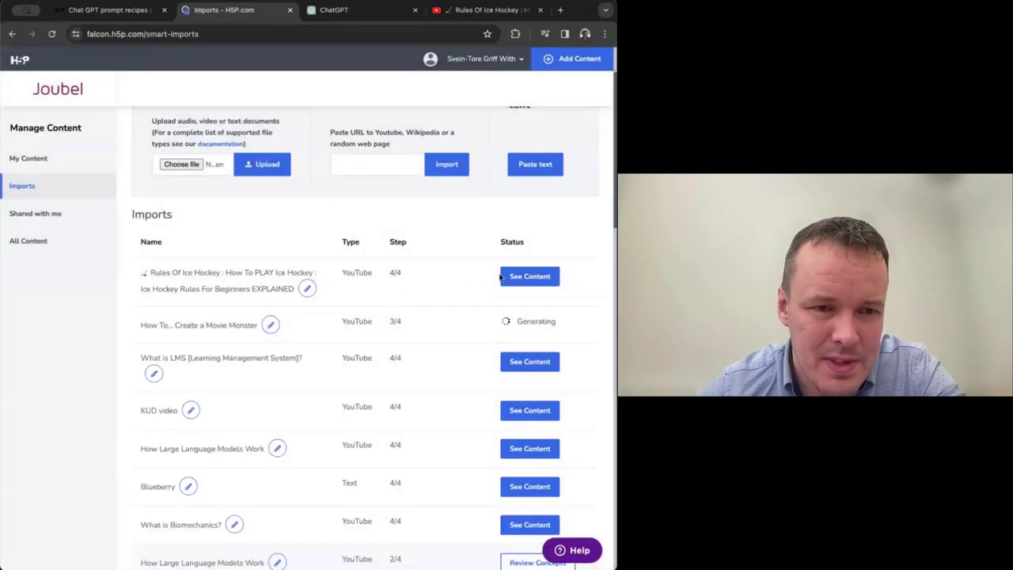
Step: Open the list of content generated from the Rules Of Ice Hockey import
click(535, 279)
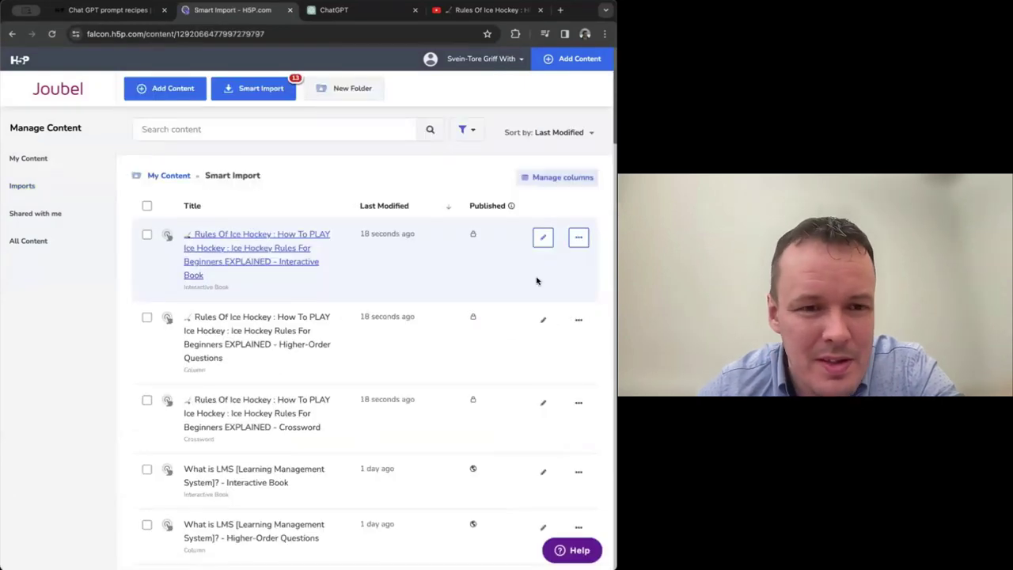
Step: Open the Rules Of Ice Hockey Crossword from the Smart Import folder and show its solution
scroll(536, 280, down, 1)
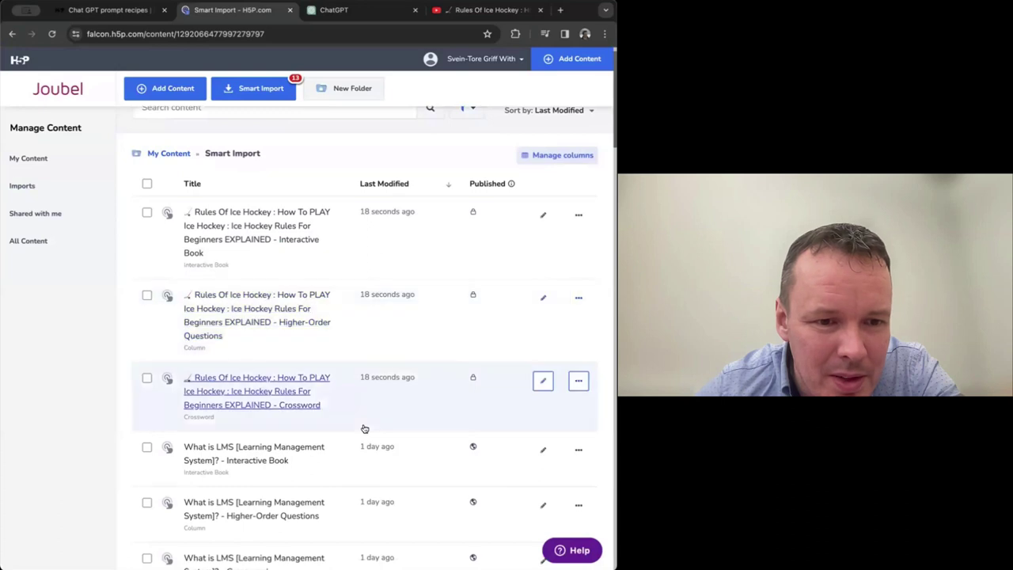
click(257, 388)
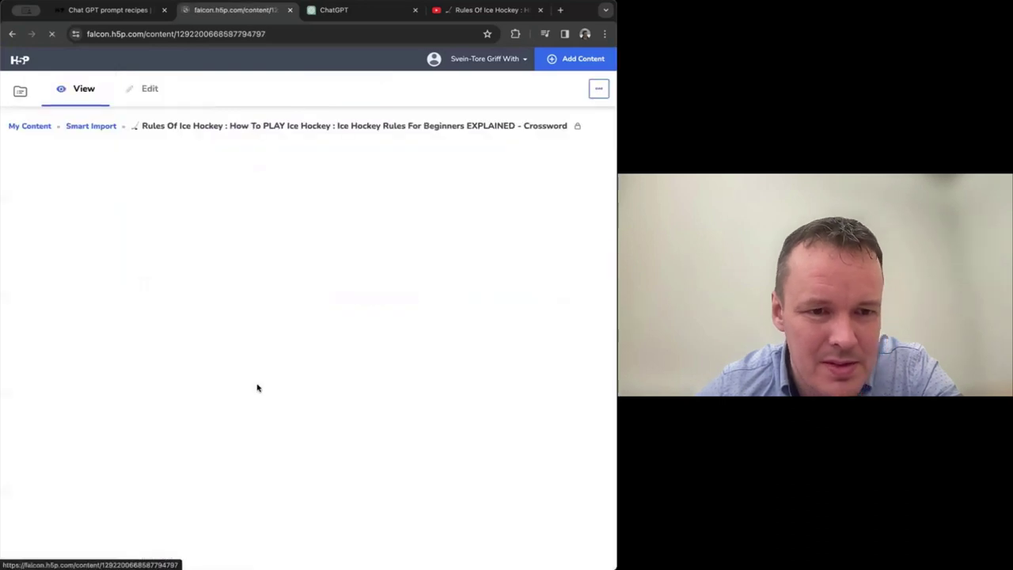
scroll(257, 384, down, 3)
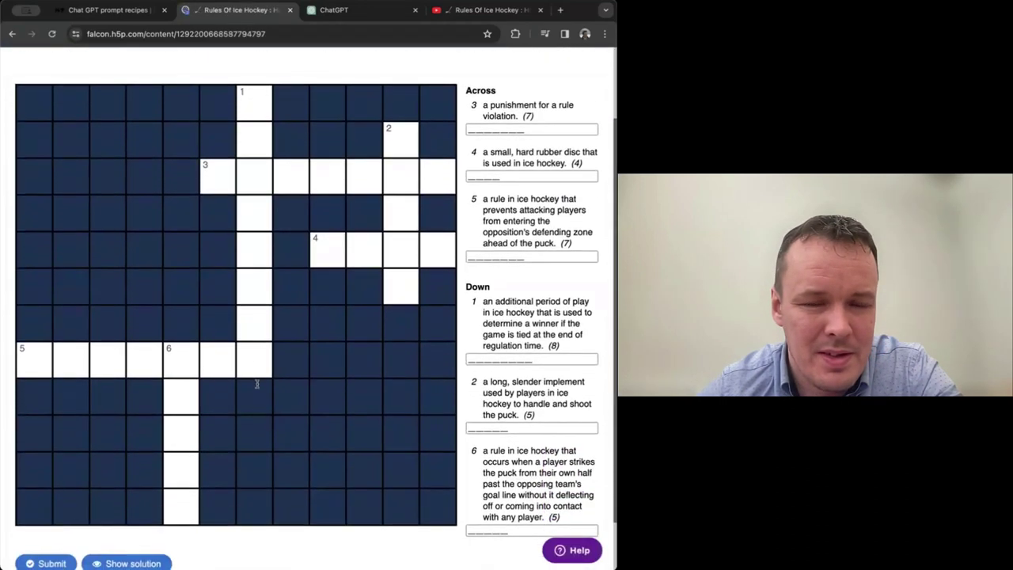
scroll(257, 388, down, 1)
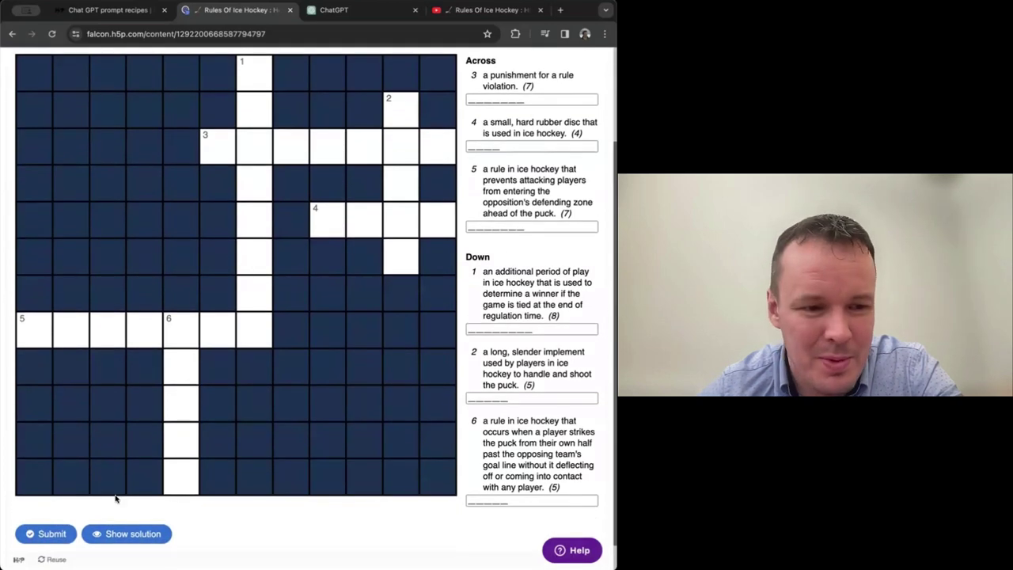
click(131, 535)
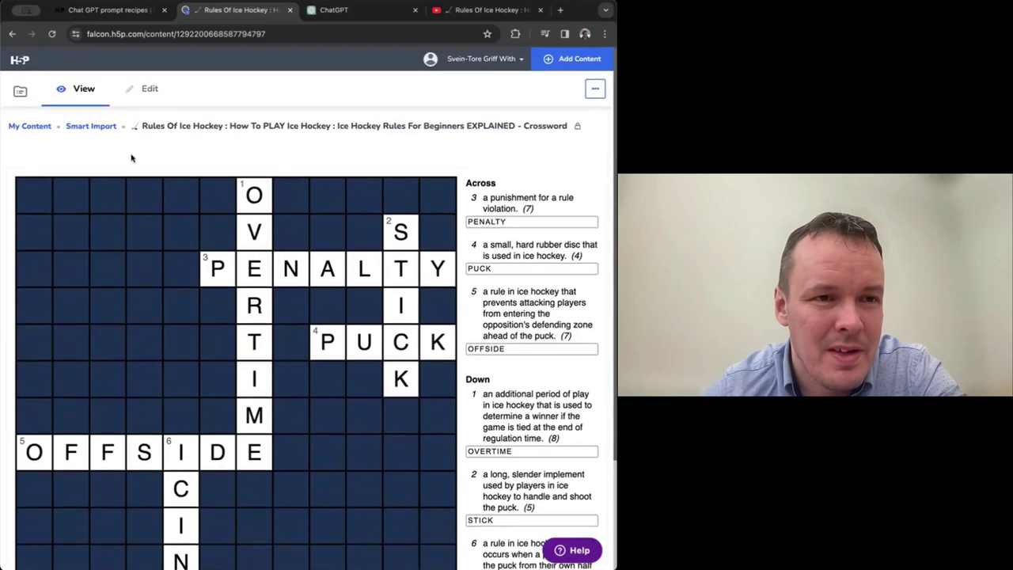
Step: Return to the Smart Import folder and open the Rules Of Ice Hockey Higher-Order Questions to review the project-based learning ideas
click(90, 128)
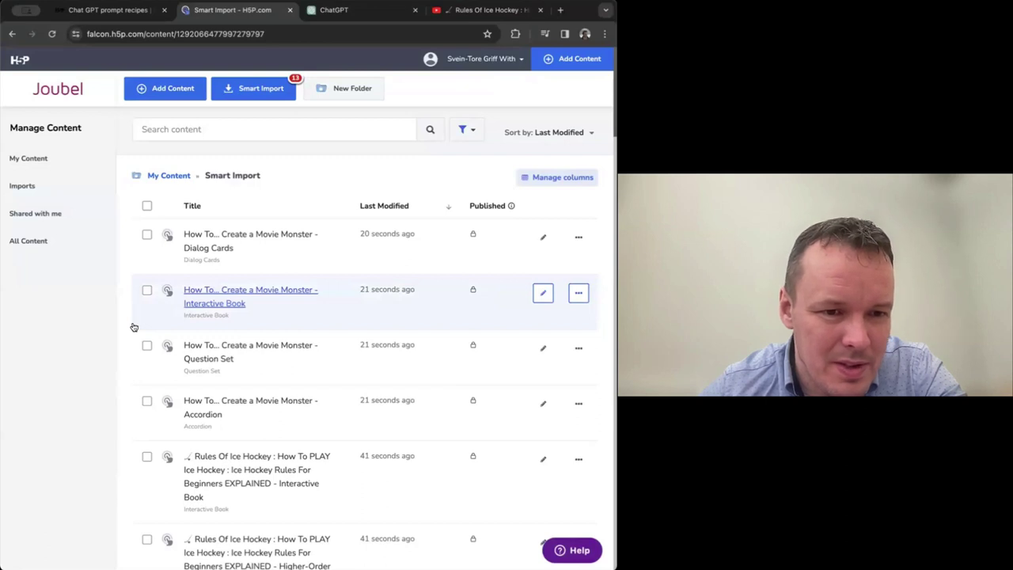
scroll(134, 329, down, 5)
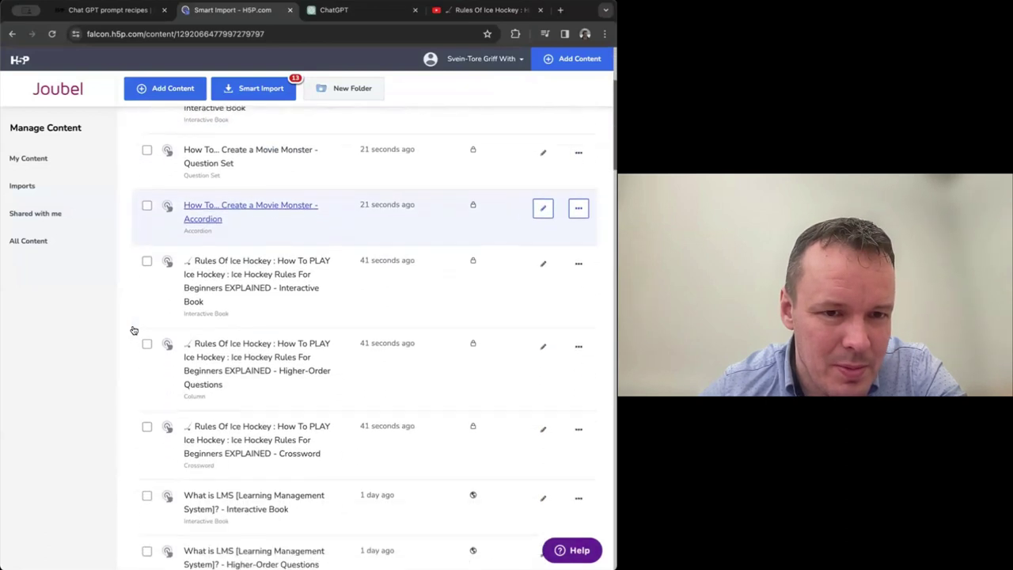
scroll(132, 330, down, 2)
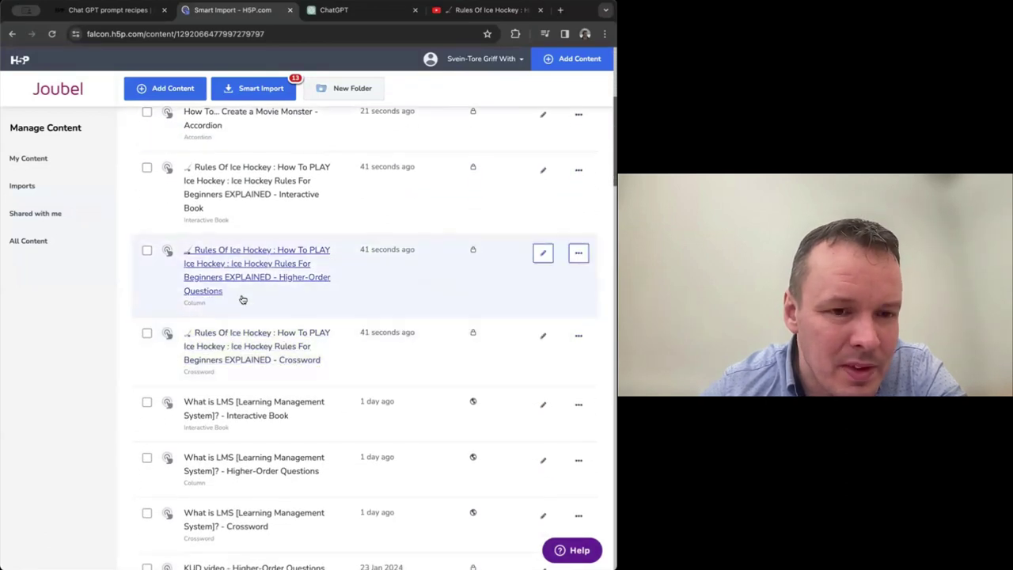
click(250, 262)
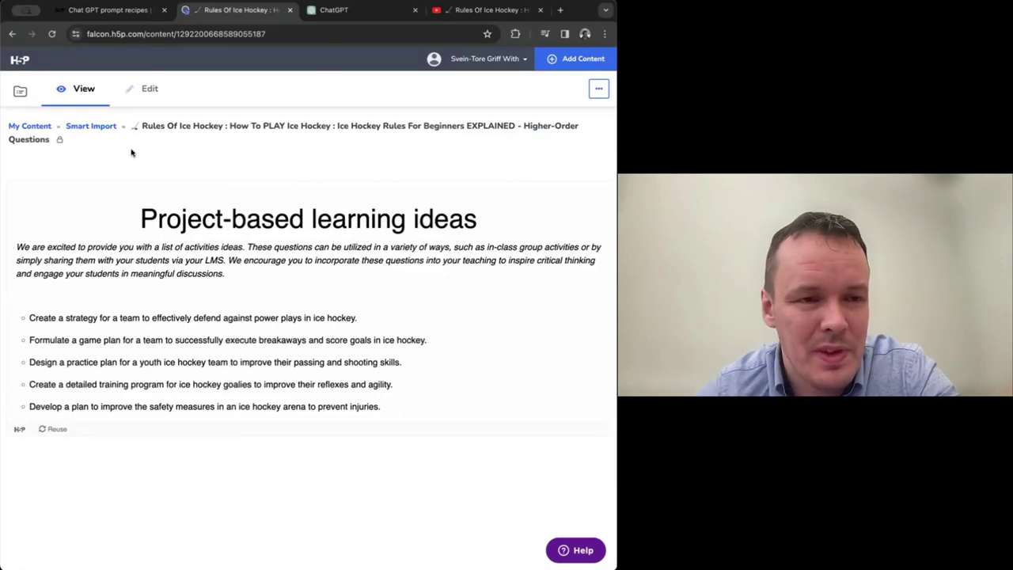
Step: Open and start the Rules Of Ice Hockey Interactive Book from the Smart Import folder and review its Course page's video and transcript
click(87, 128)
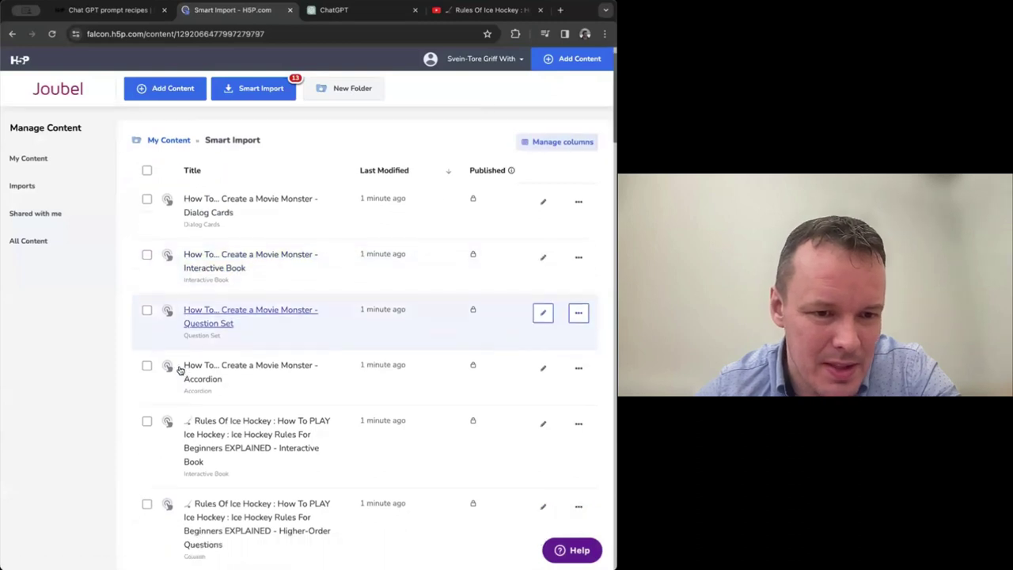
scroll(181, 353, down, 3)
click(233, 321)
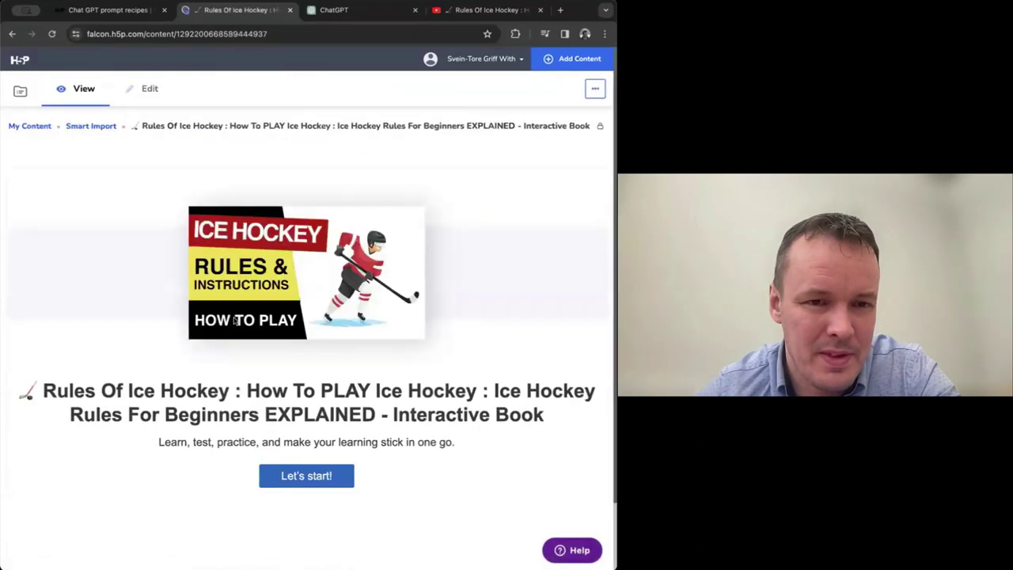
scroll(235, 320, down, 2)
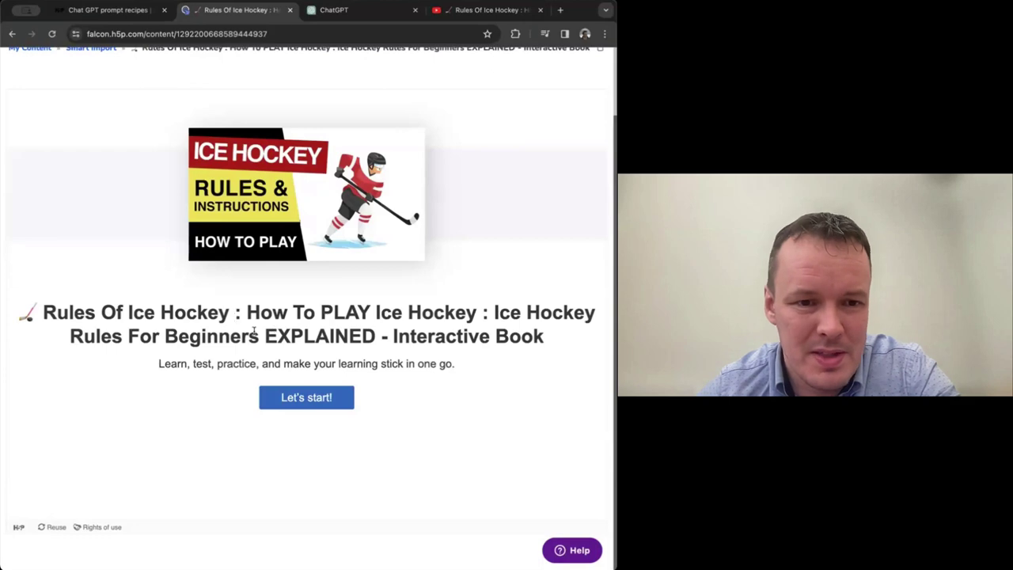
click(308, 398)
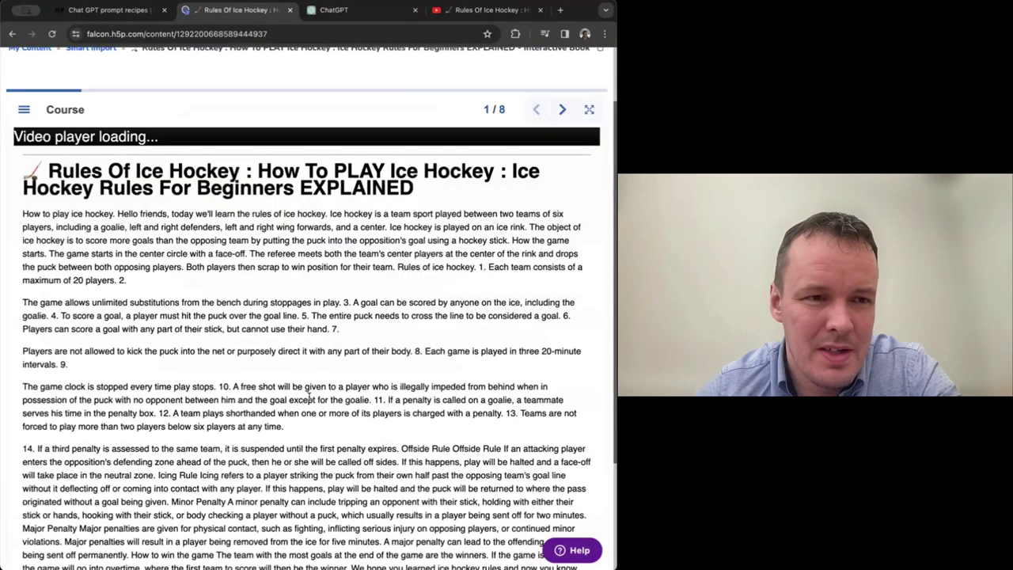
scroll(309, 393, up, 2)
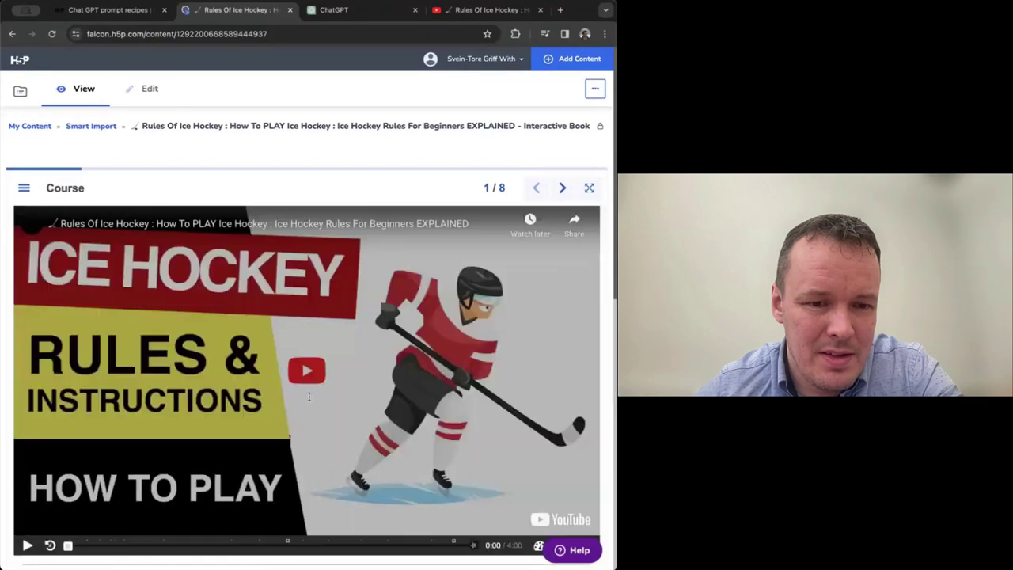
scroll(310, 401, down, 1)
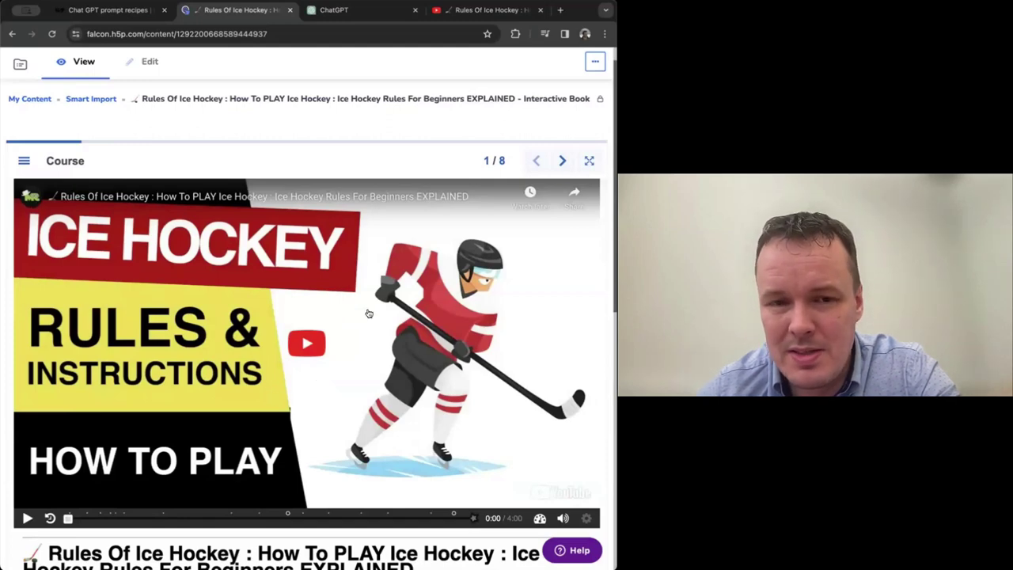
scroll(350, 335, down, 10)
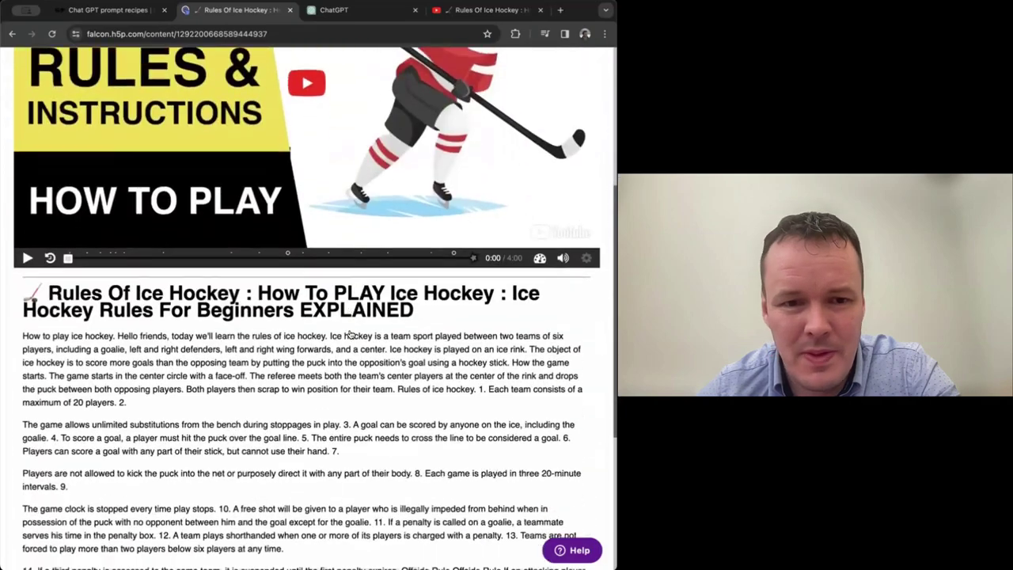
scroll(271, 252, down, 1)
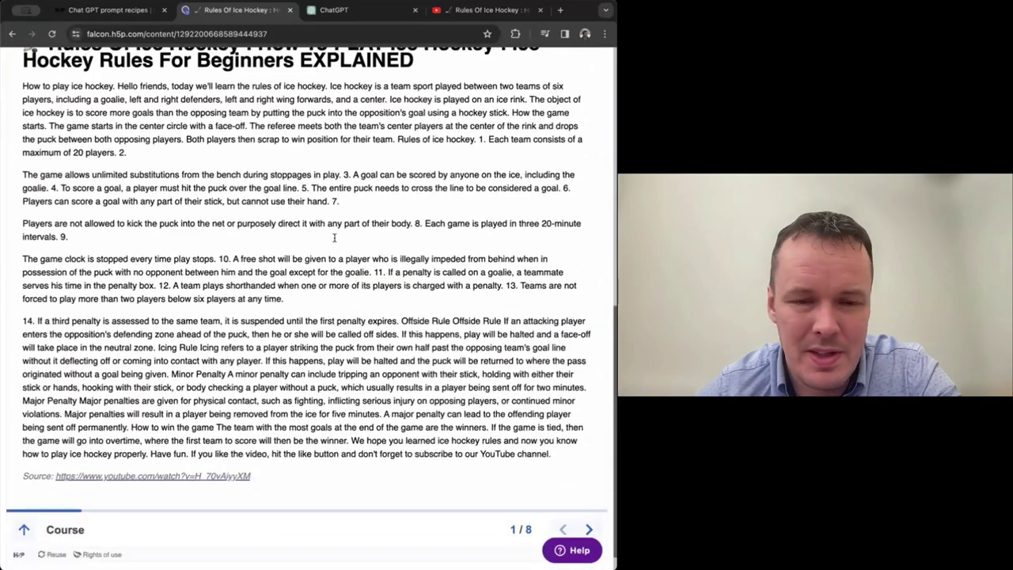
scroll(295, 246, up, 5)
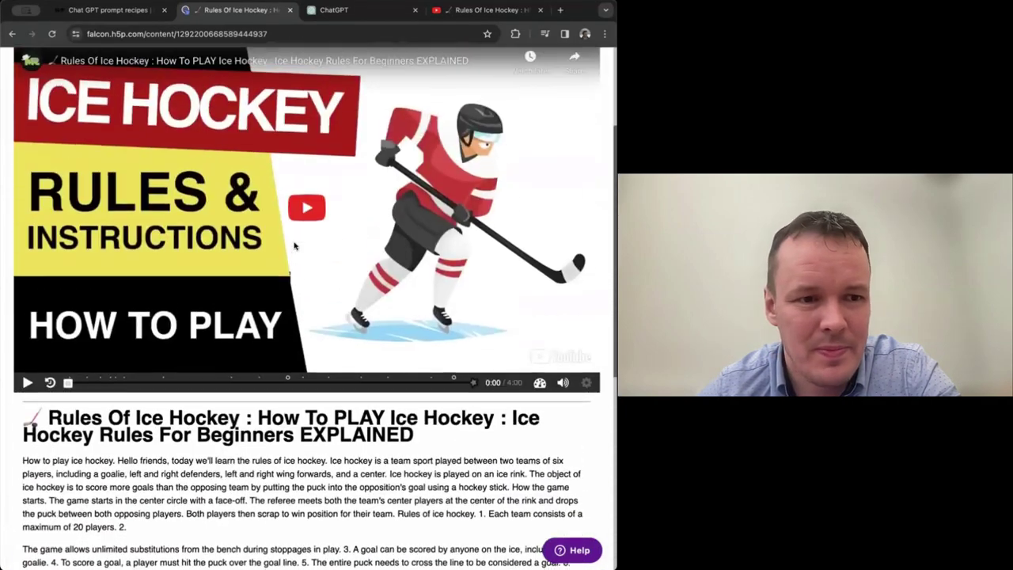
Step: Play the Course page video and view the Ice hockey, Goal and Ice rink definitions as their labels appear, closing each one
click(27, 391)
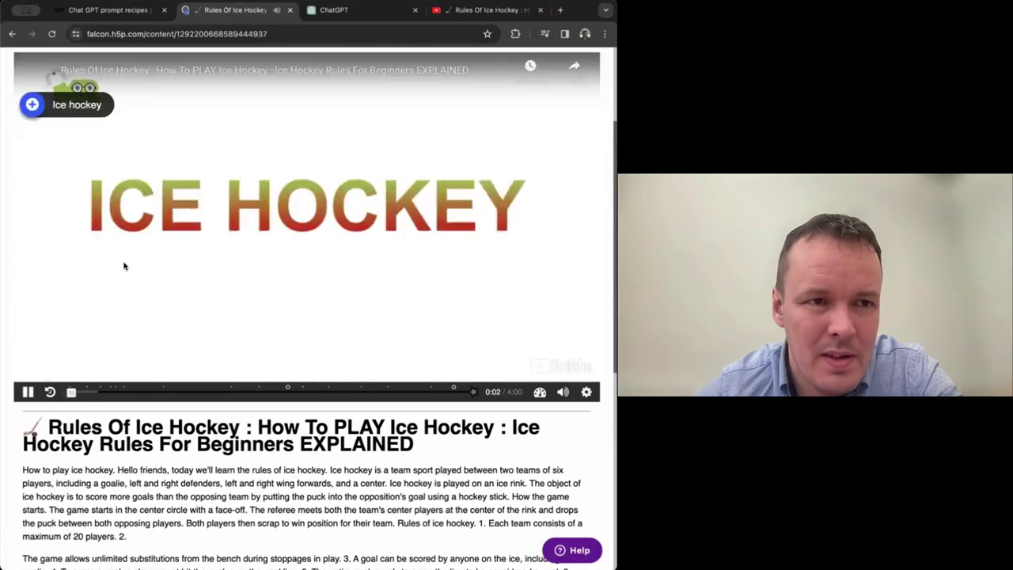
click(78, 108)
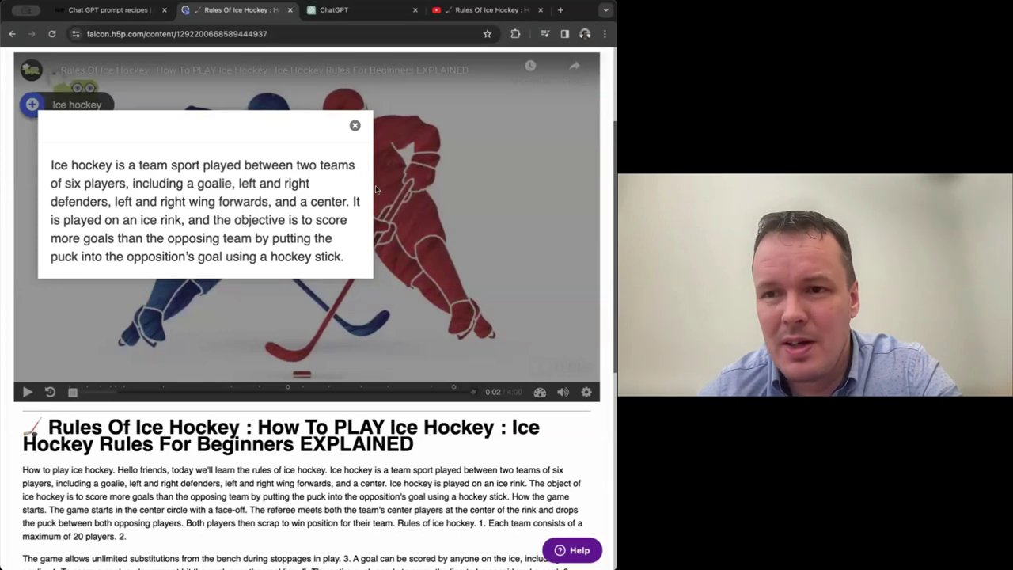
click(354, 126)
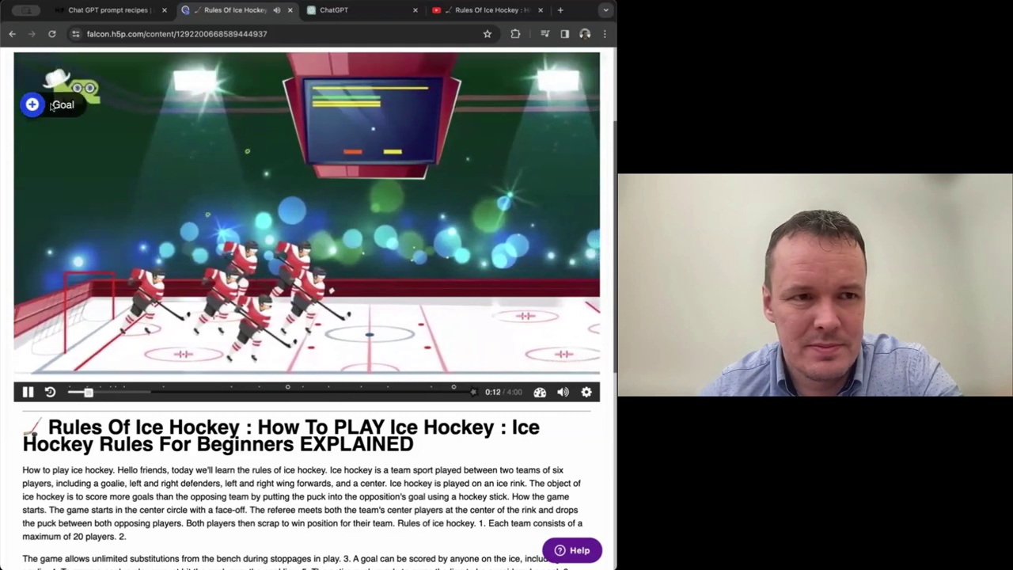
click(51, 106)
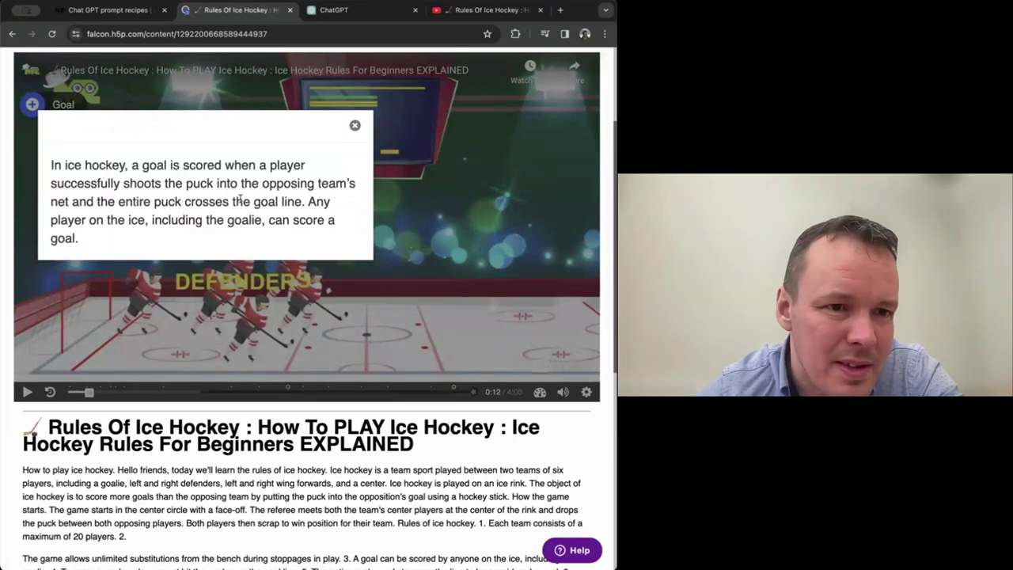
click(355, 125)
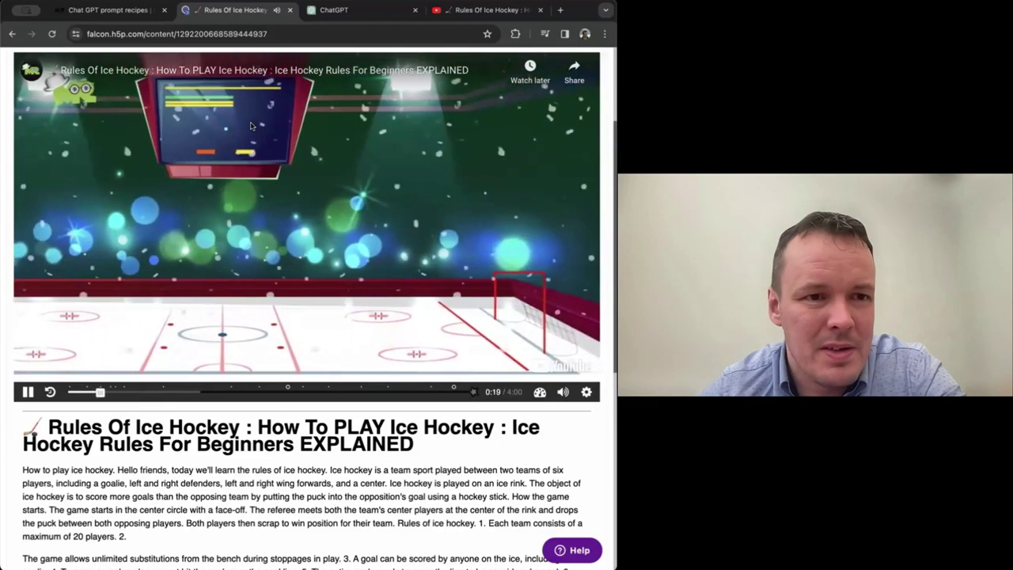
click(64, 107)
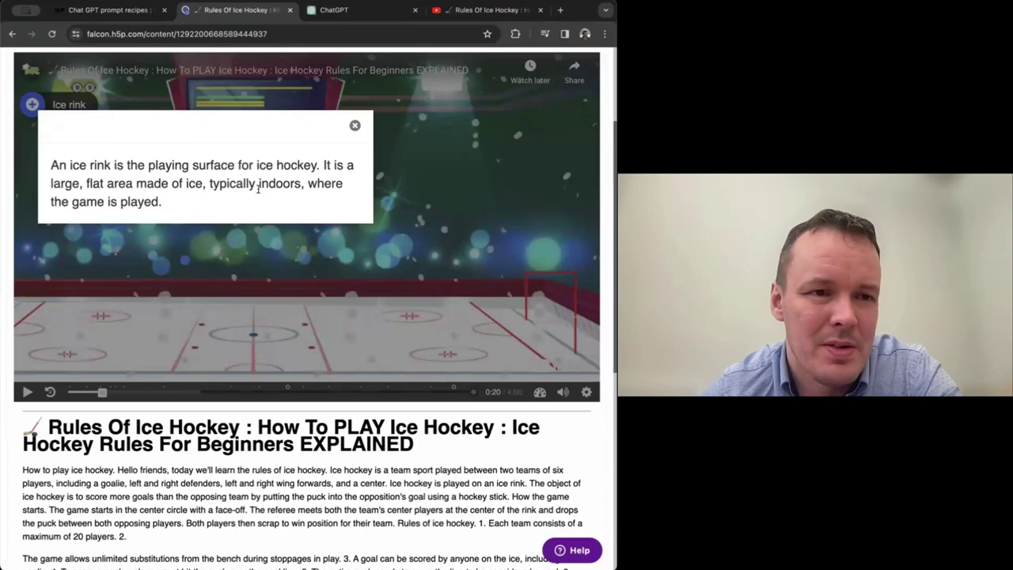
click(355, 125)
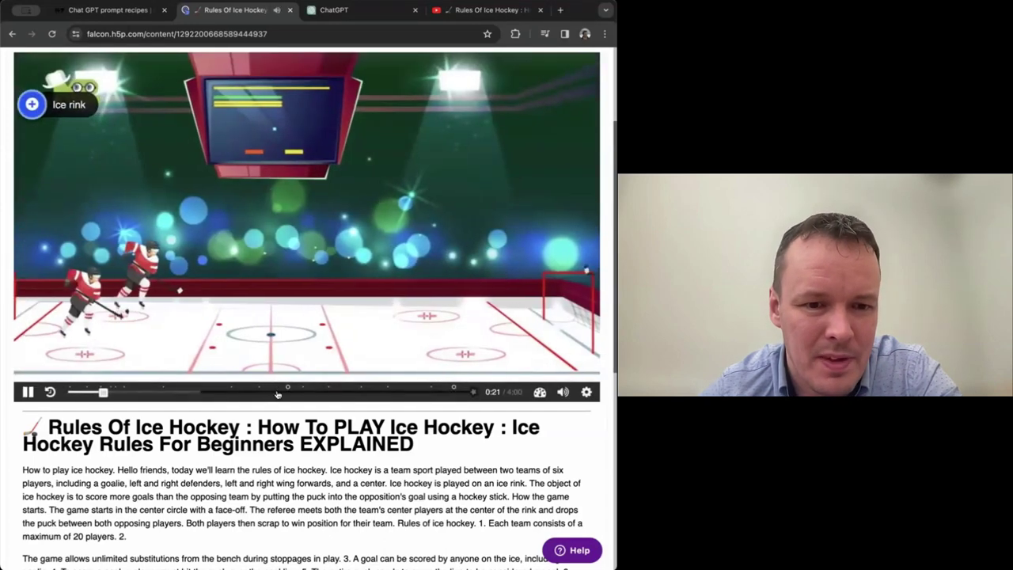
Step: Take the video's mid-point knowledge test, answering free shot, goalie serves his own time and 30 minutes, and close it at the fourth question
click(287, 390)
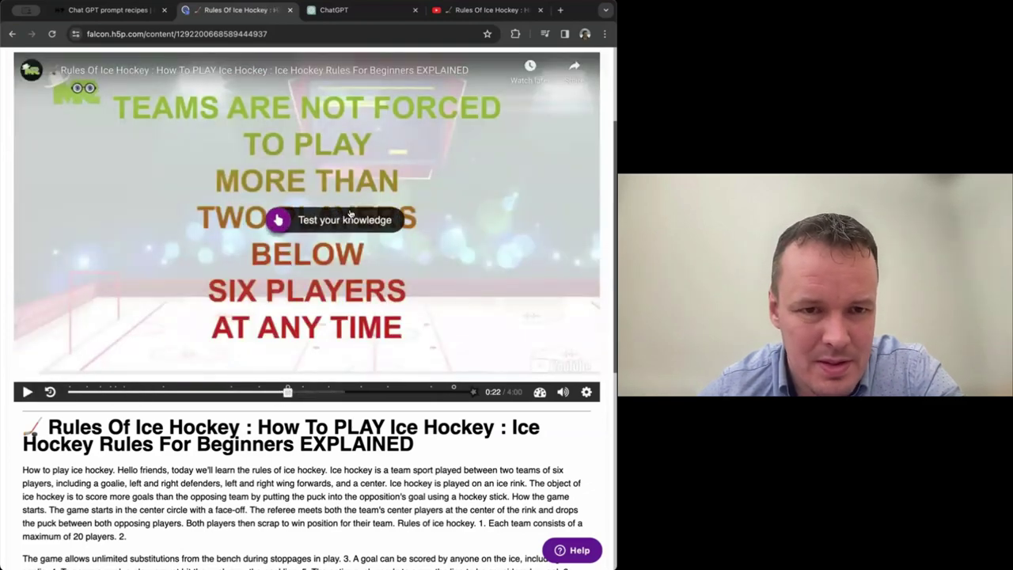
click(350, 216)
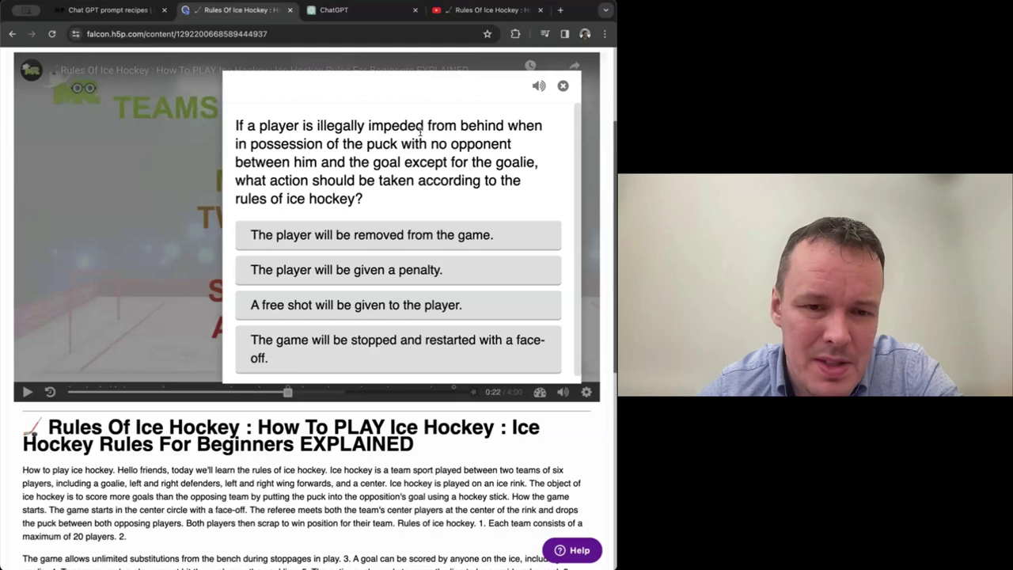
click(338, 297)
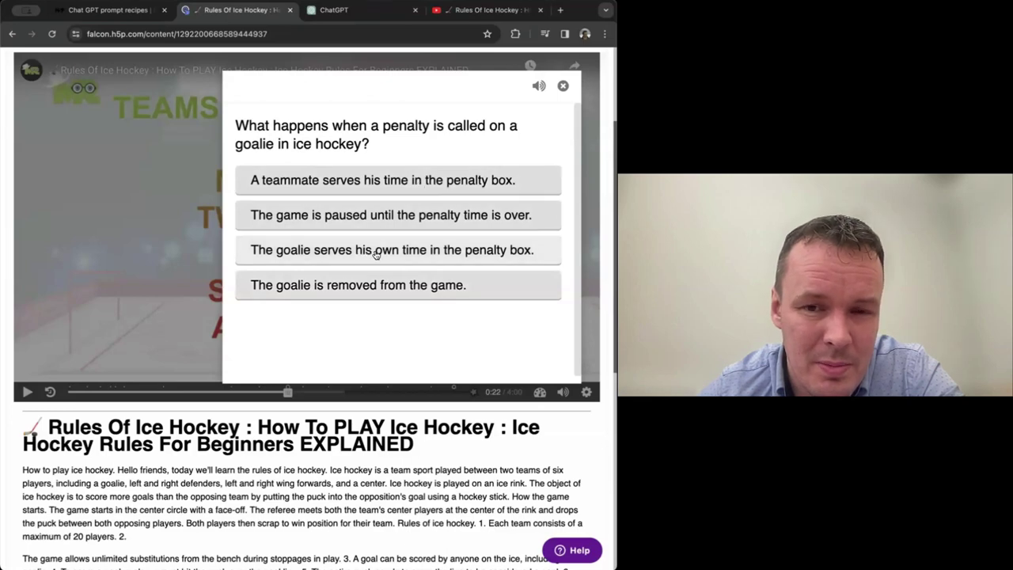
click(376, 252)
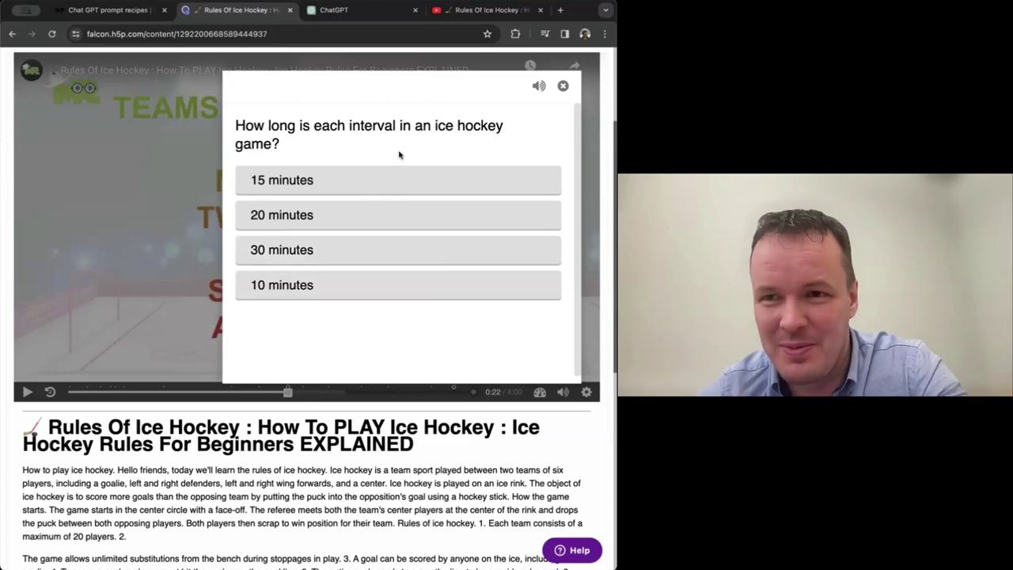
click(342, 248)
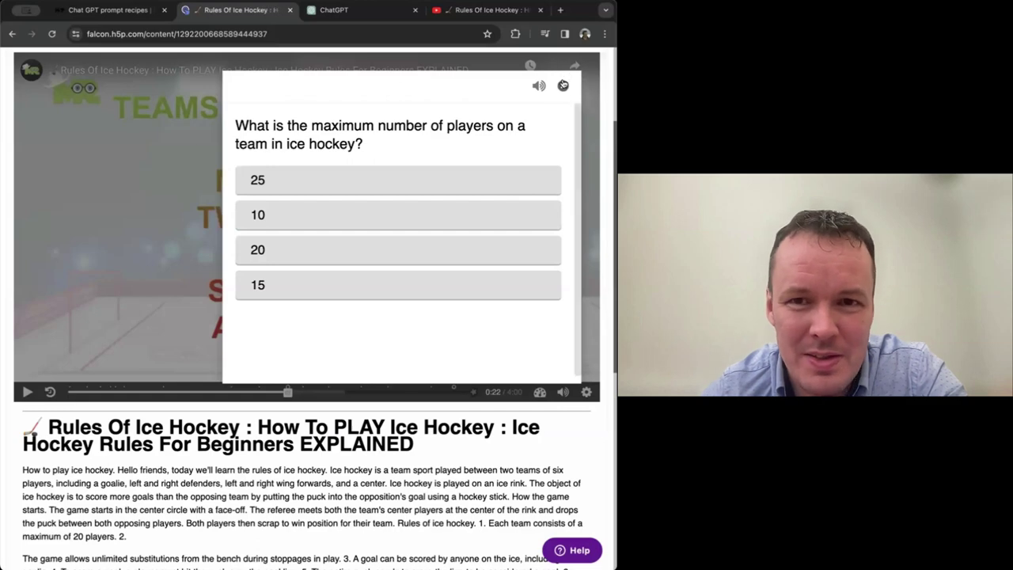
click(564, 85)
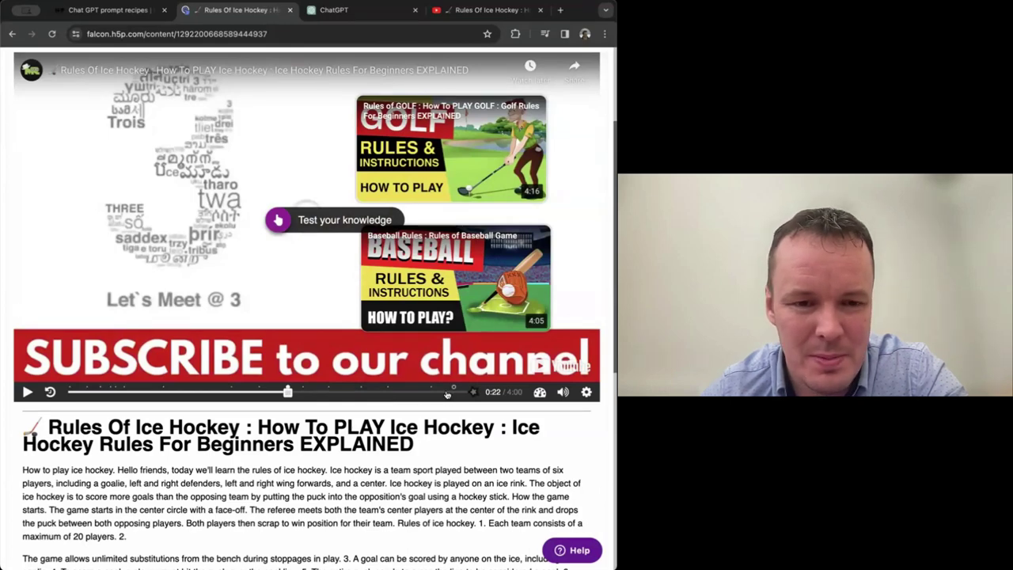
Step: Jump to the last knowledge test in the video at 3:54 and open it, and advance the book to the Glossary page
click(447, 393)
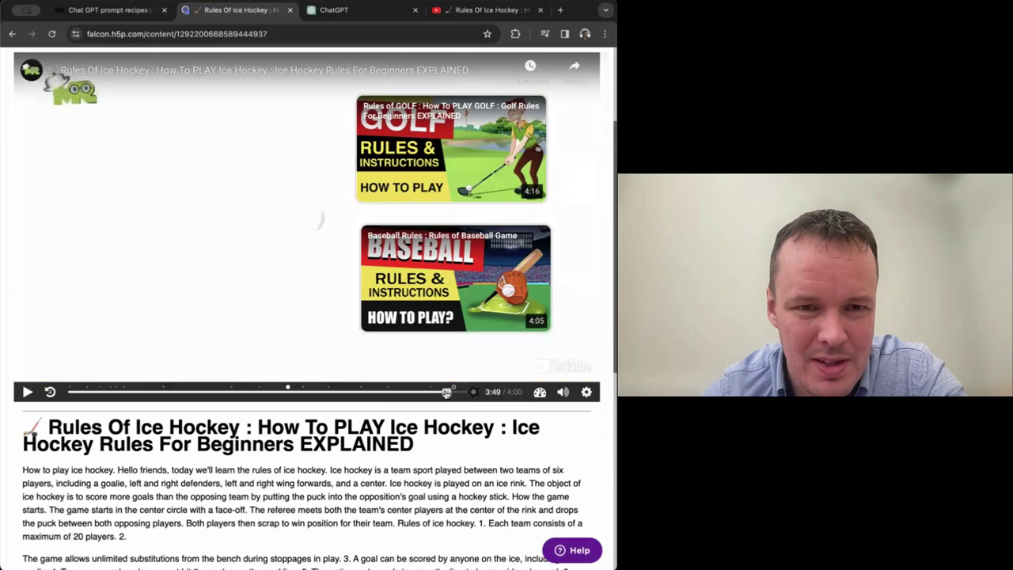
click(454, 392)
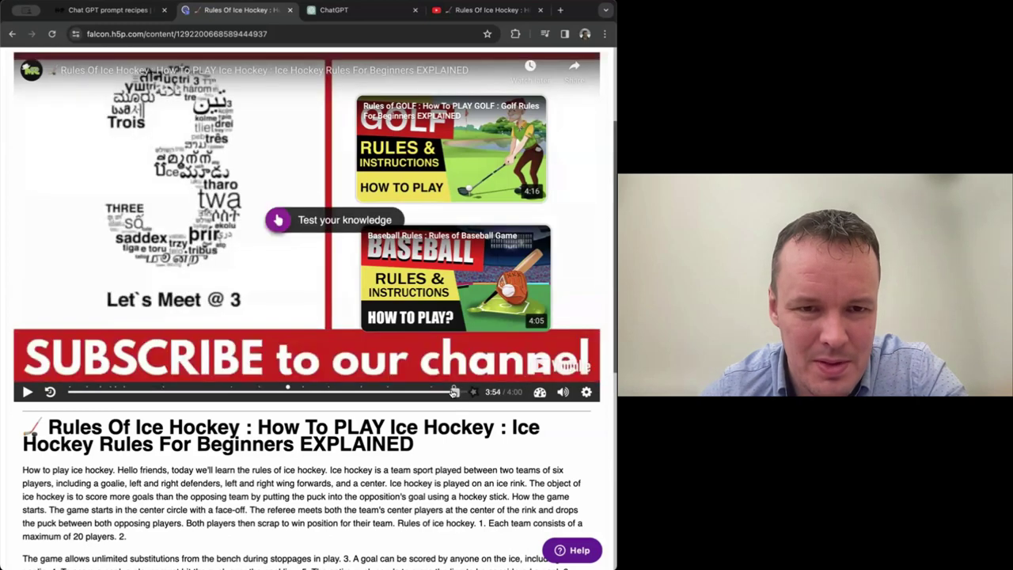
click(361, 223)
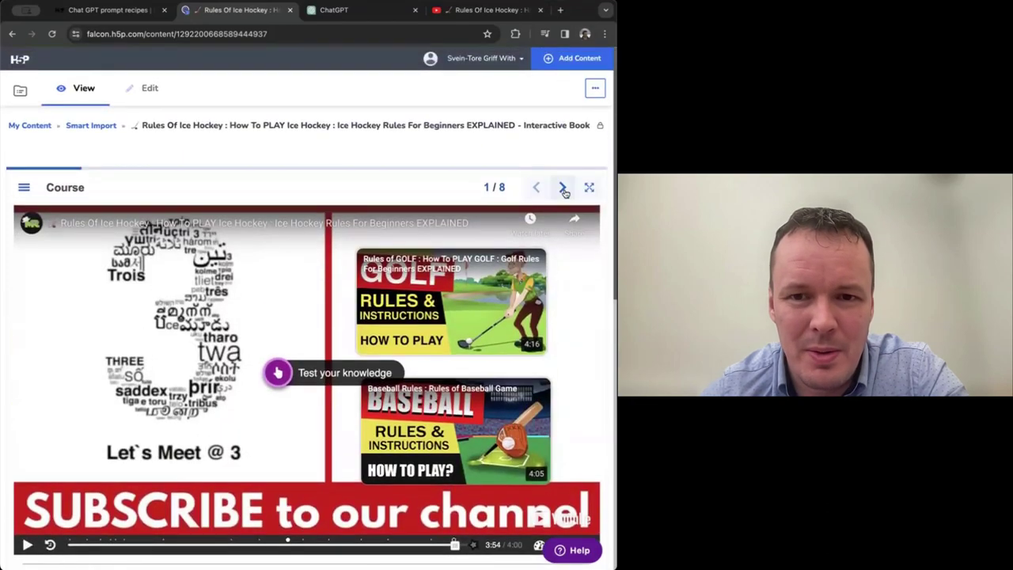
click(563, 187)
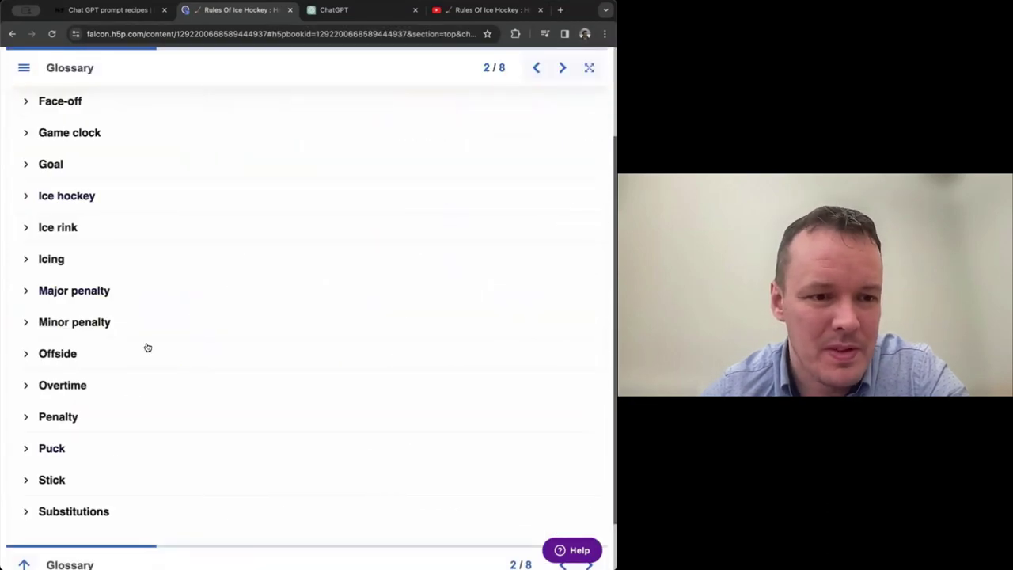
Step: Expand the Penalty definition in the Glossary, advance to the Concepts Cards page and flip card 5 of the deck
click(136, 417)
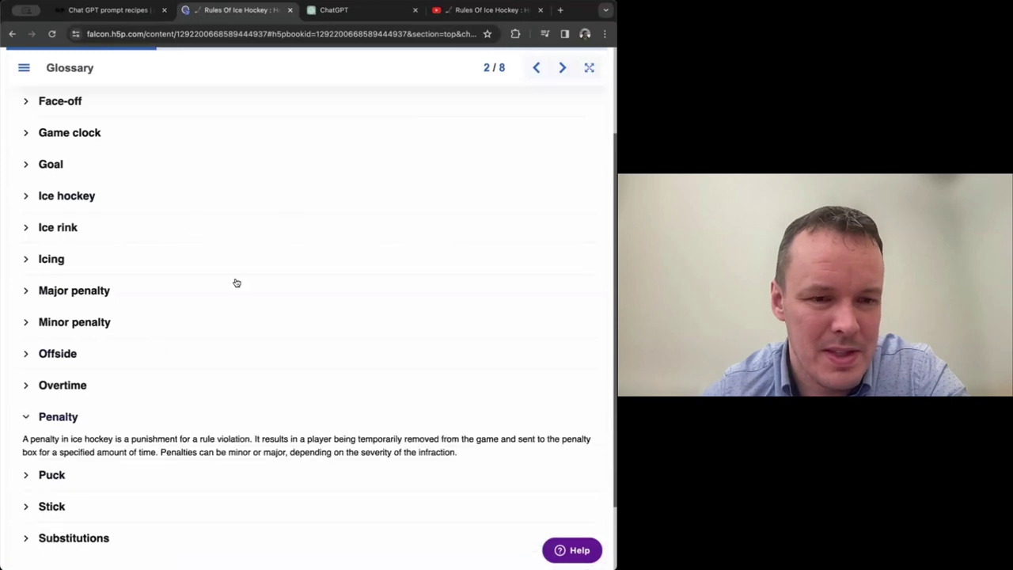
click(564, 68)
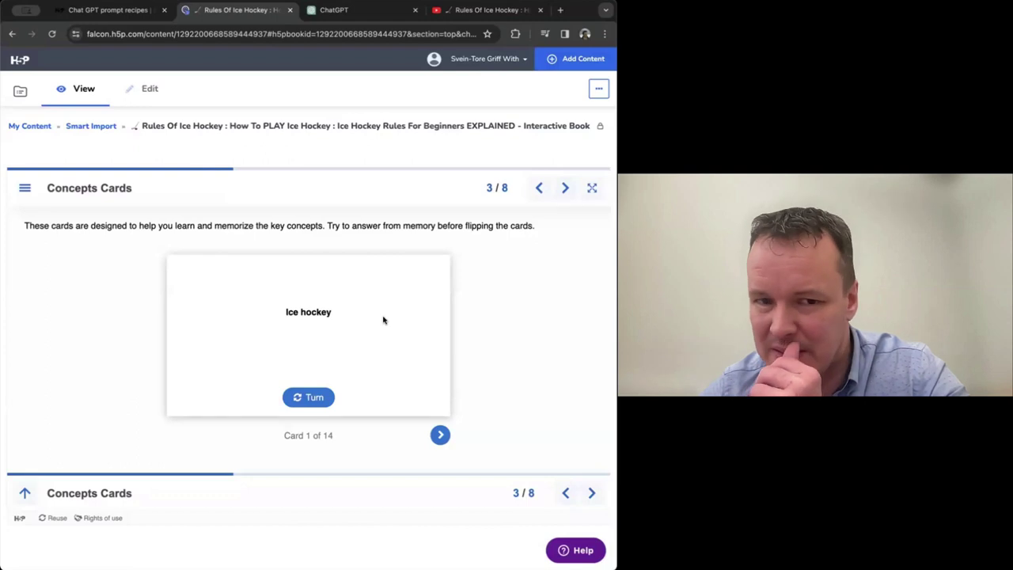
click(441, 435)
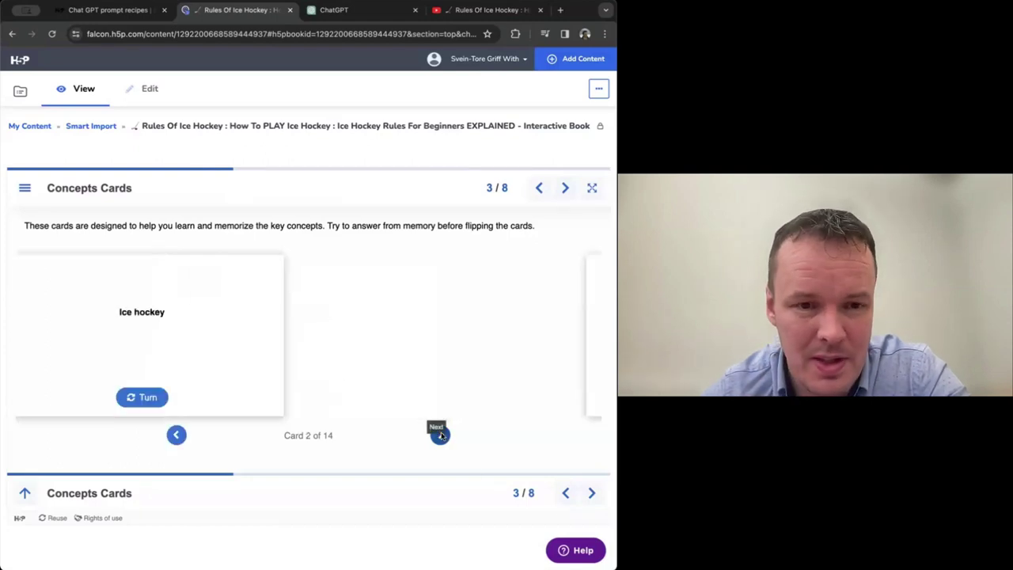
click(441, 436)
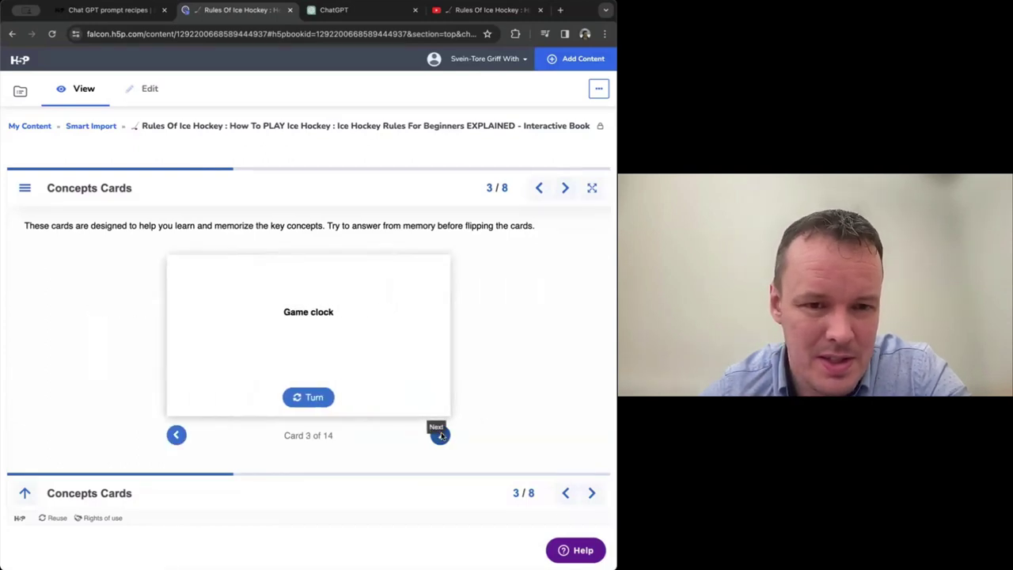
click(441, 435)
click(441, 436)
click(324, 398)
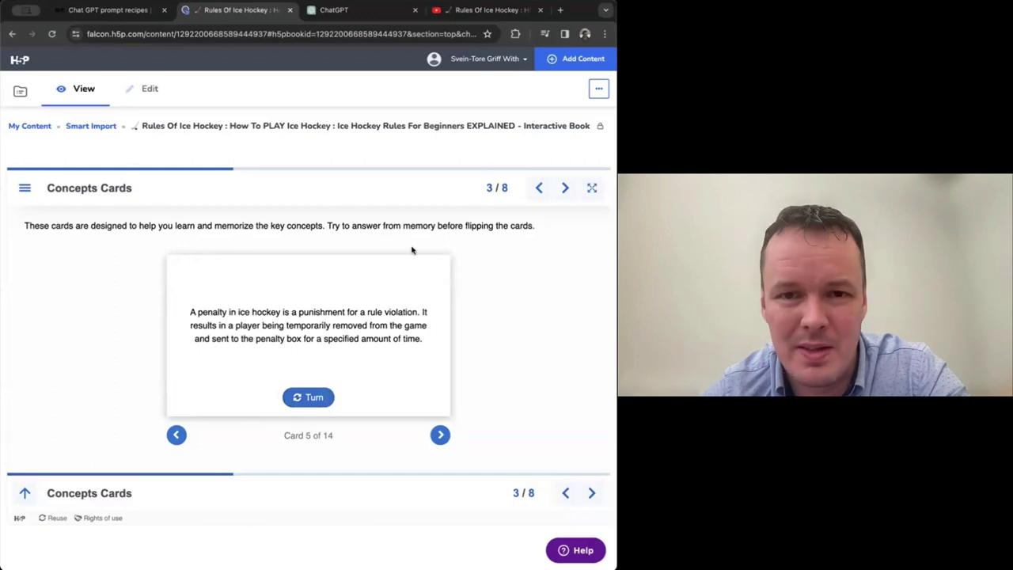
Step: Browse the book's Quiz page up to the fifth question without answering, and view the Drag the word page
click(564, 191)
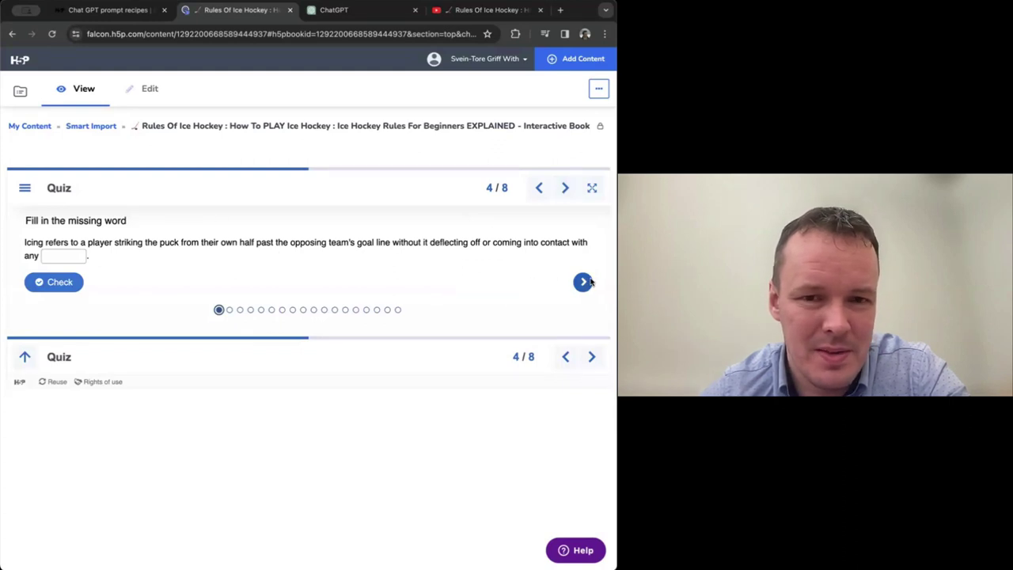
click(585, 281)
click(587, 285)
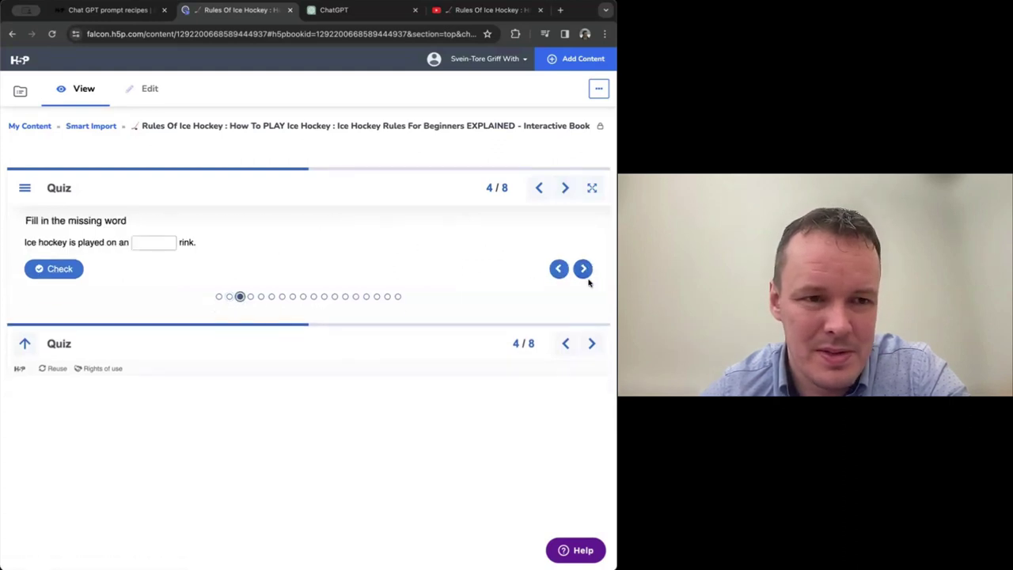
click(587, 285)
click(584, 284)
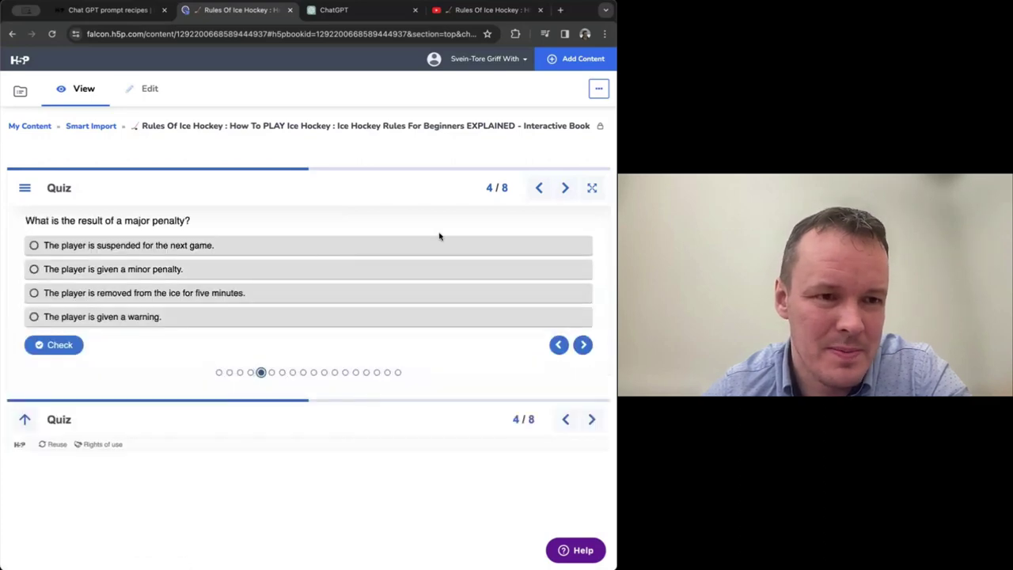
click(565, 188)
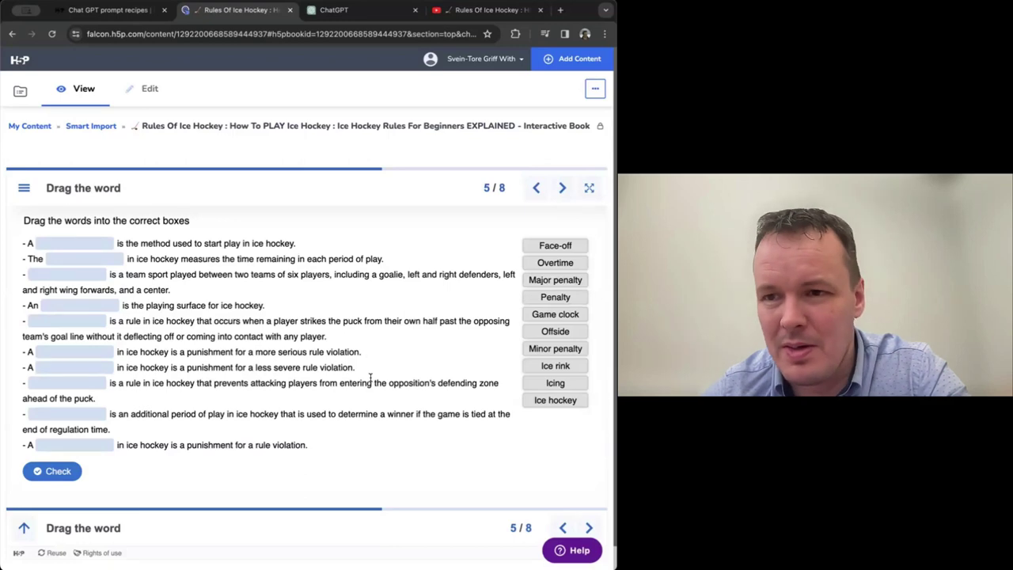
Step: Advance to the book's Flashcards page and flip card 4, which asks what offside is in ice hockey
click(562, 187)
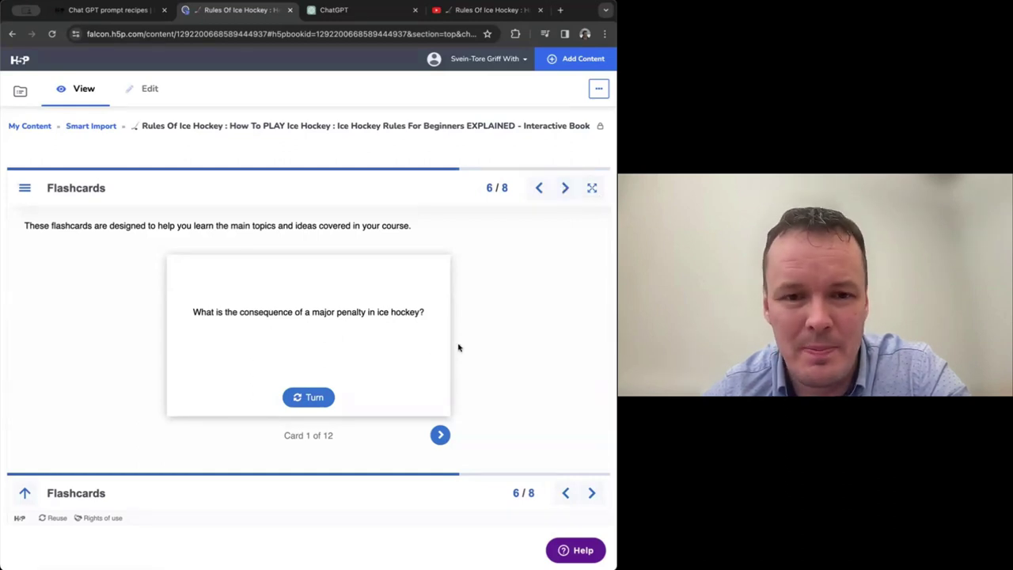
click(440, 435)
click(440, 435)
click(440, 436)
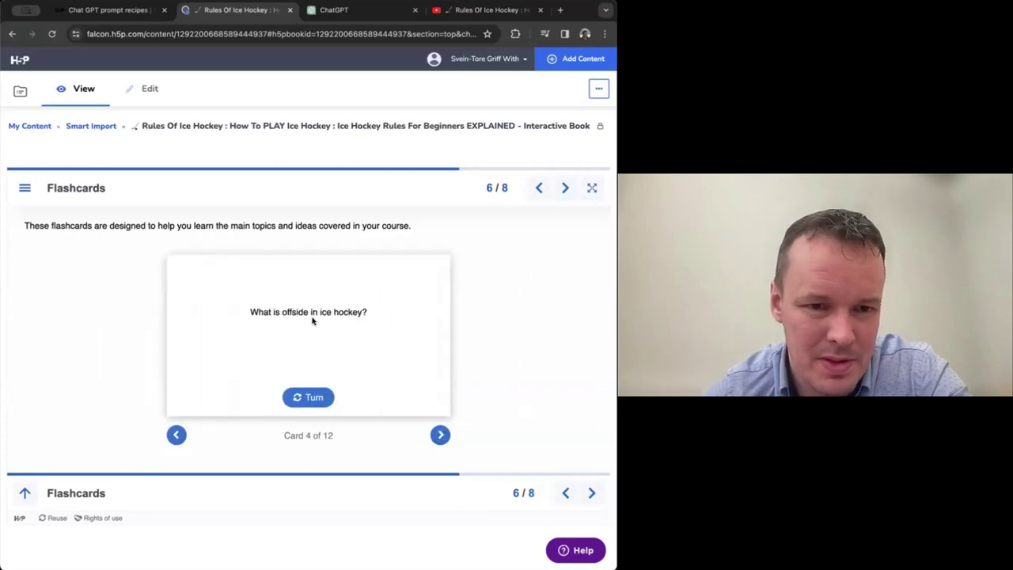
click(315, 398)
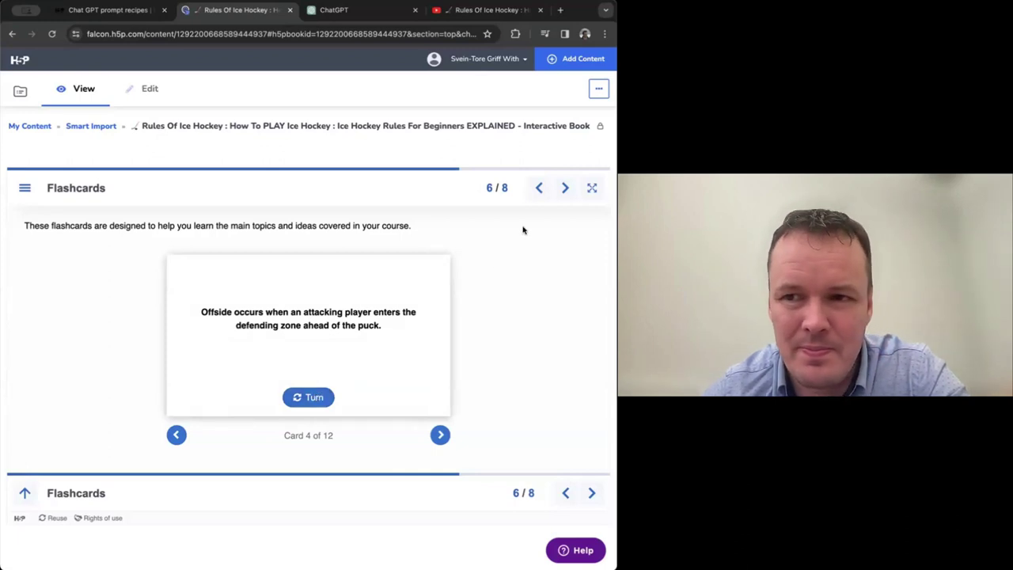
Step: View the ice hockey book's key points page and final score summary, and return to the My Content list
click(565, 188)
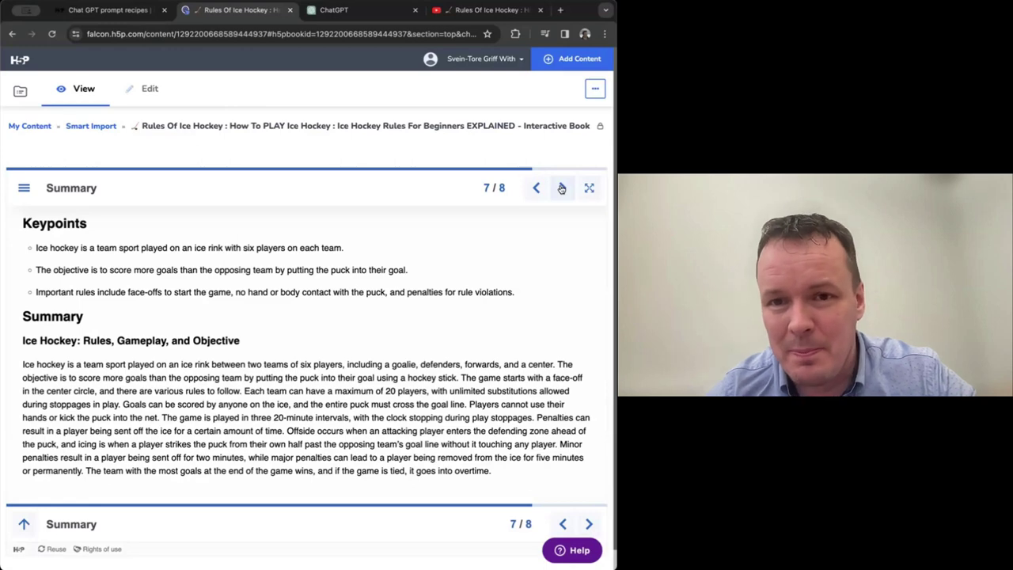
click(561, 188)
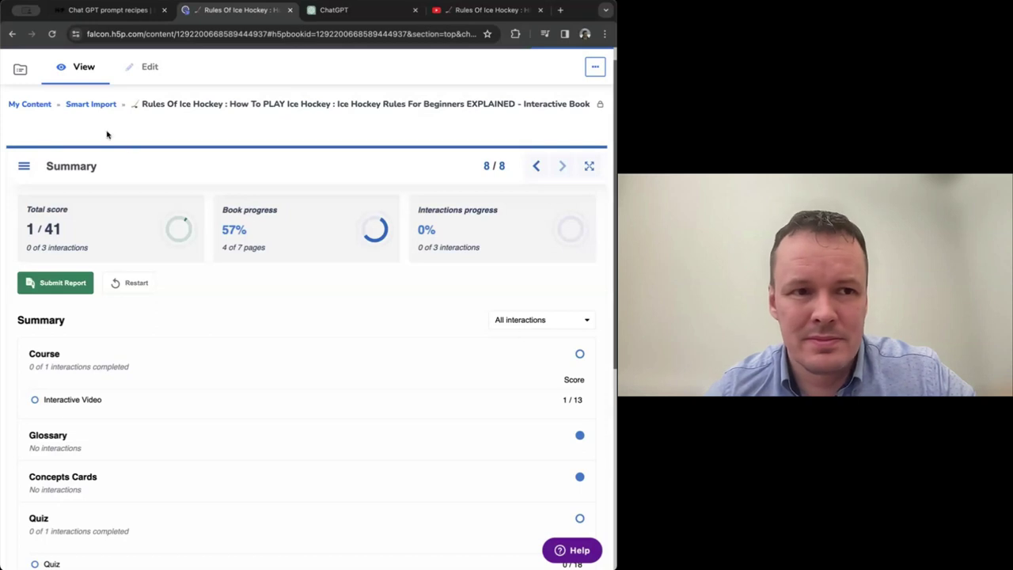
click(21, 70)
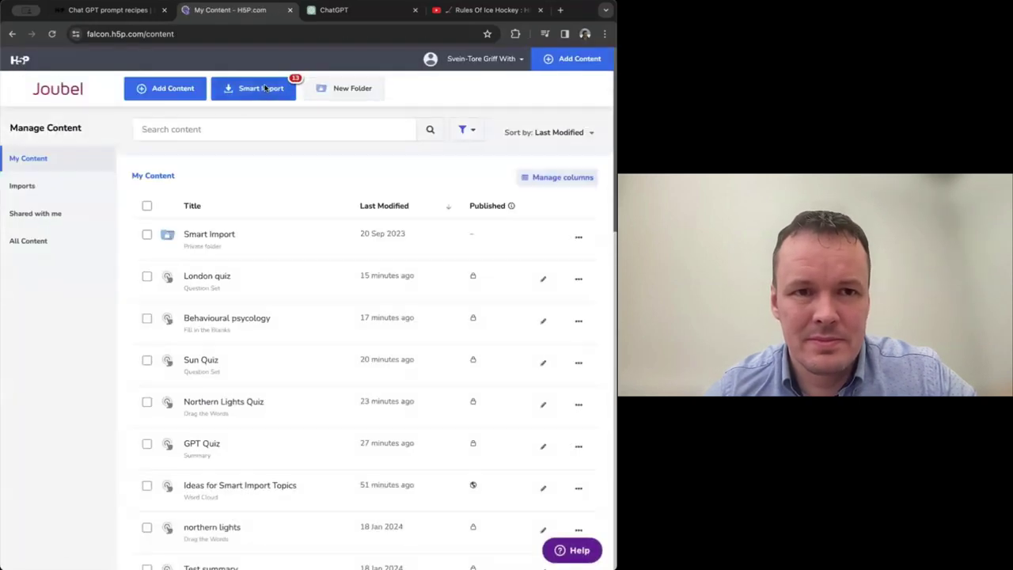
Step: Open the How To... Create a Movie Monster Dialog Cards from the Smart Import folder and flip the Natural and Silhouette cards
click(264, 88)
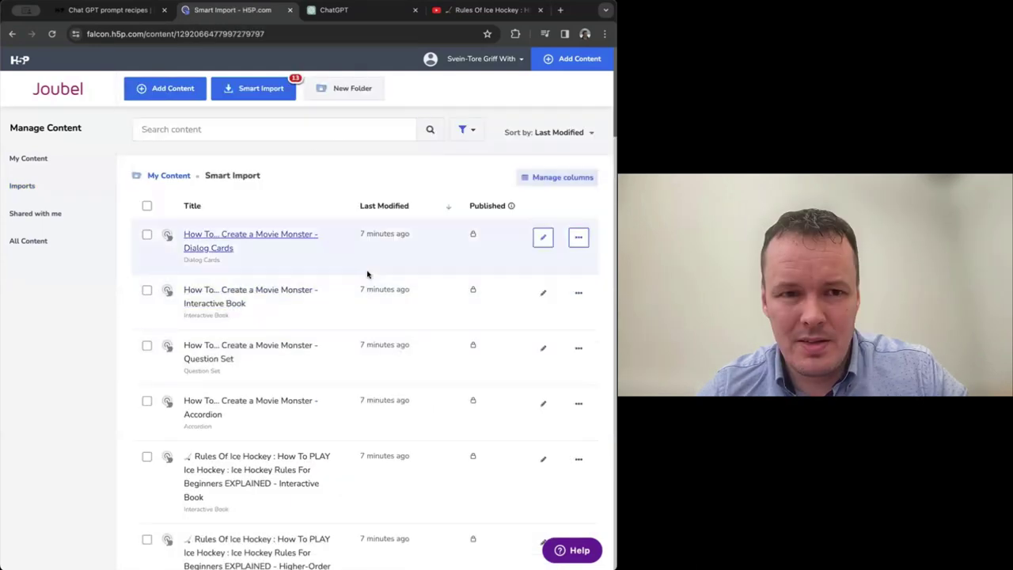
scroll(367, 272, down, 1)
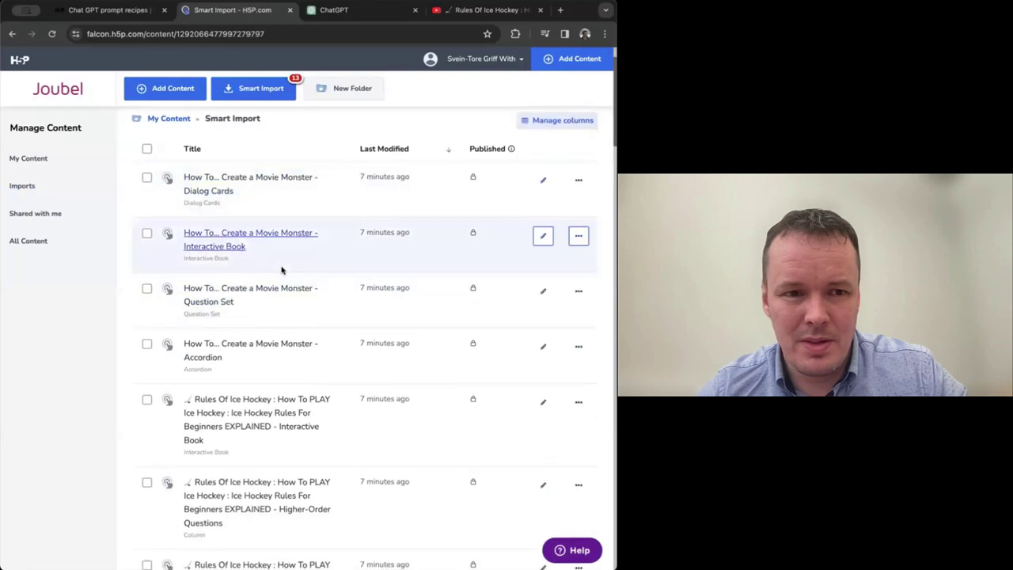
click(220, 179)
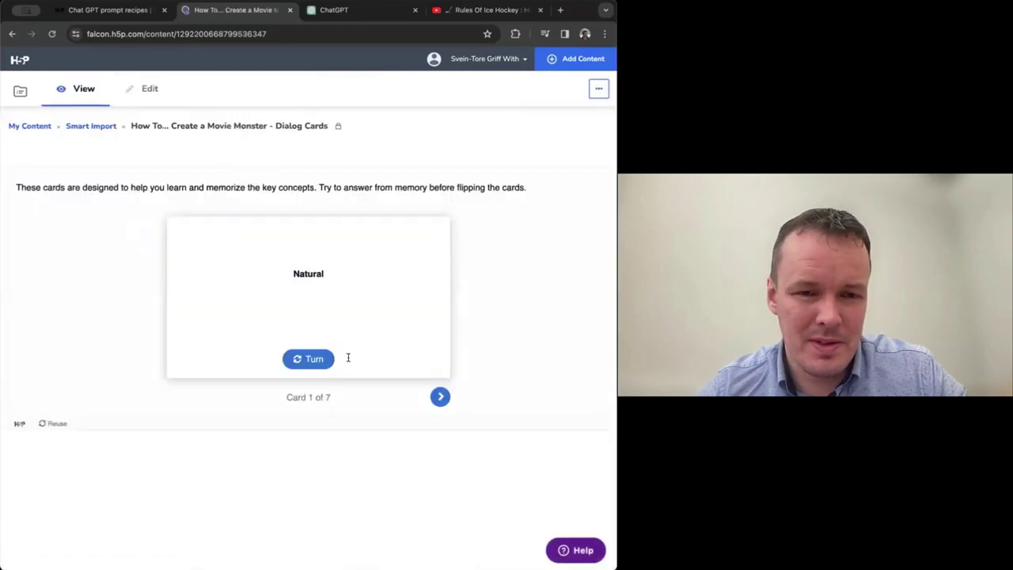
click(310, 359)
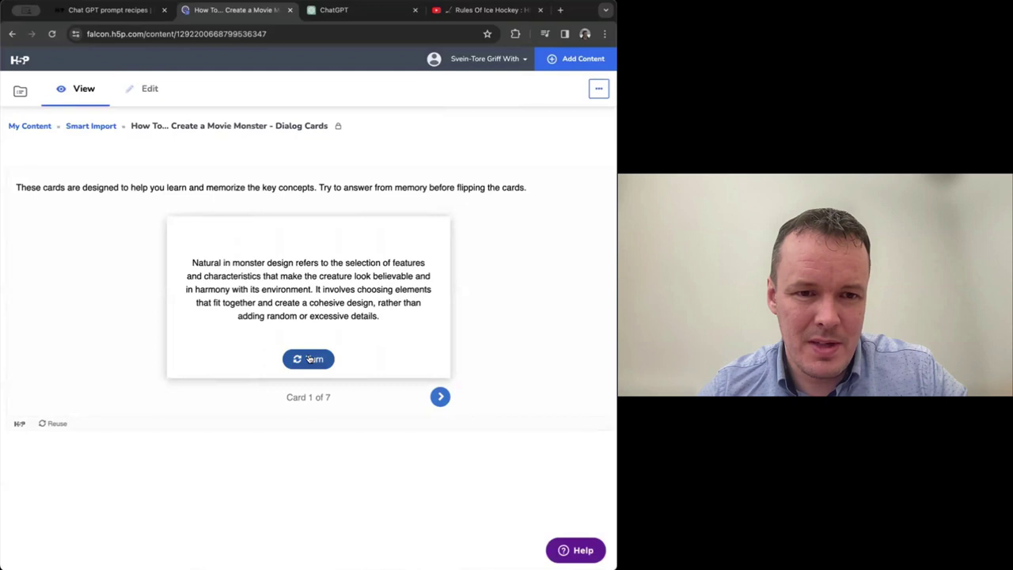
click(310, 360)
click(440, 396)
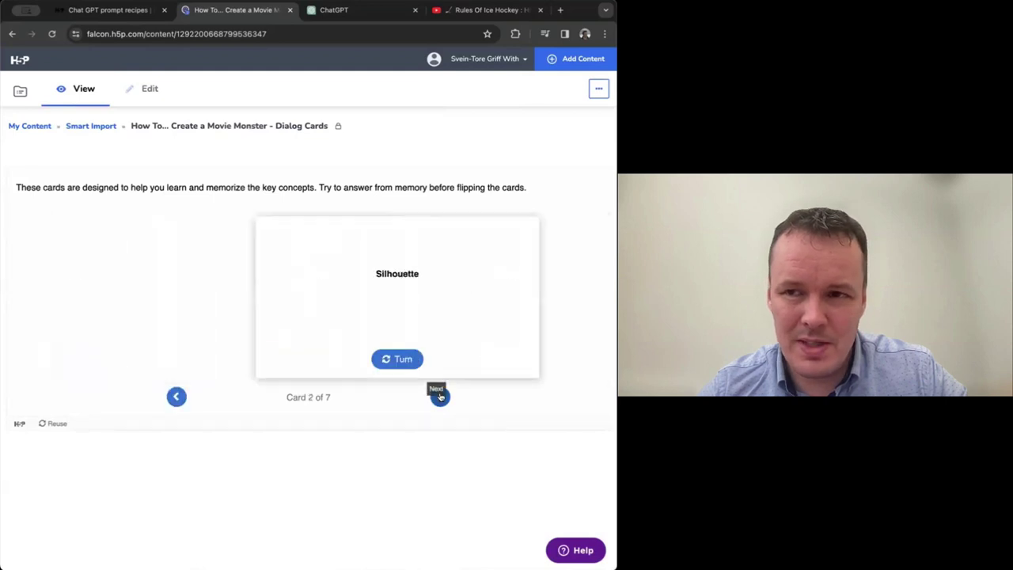
click(322, 359)
click(323, 359)
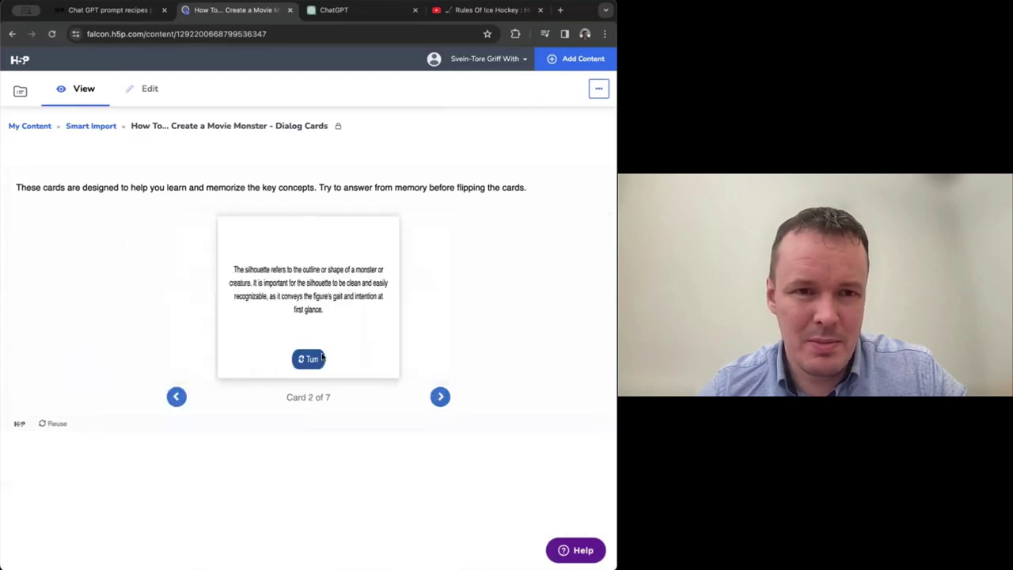
Step: Open the Movie Monster Question Set from the Smart Import folder, check True for the first question and advance to the third
click(80, 125)
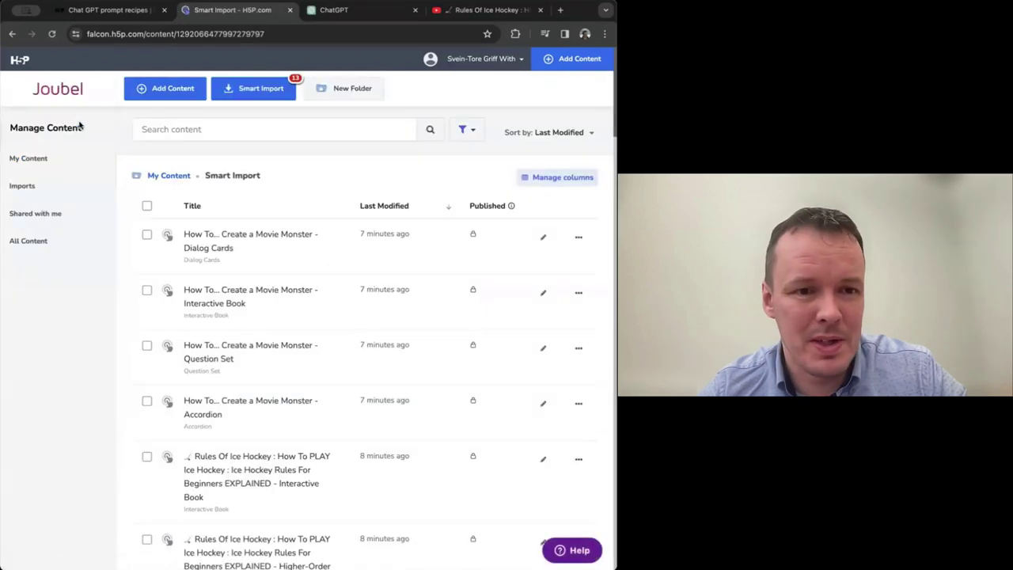
scroll(85, 136, down, 1)
click(208, 304)
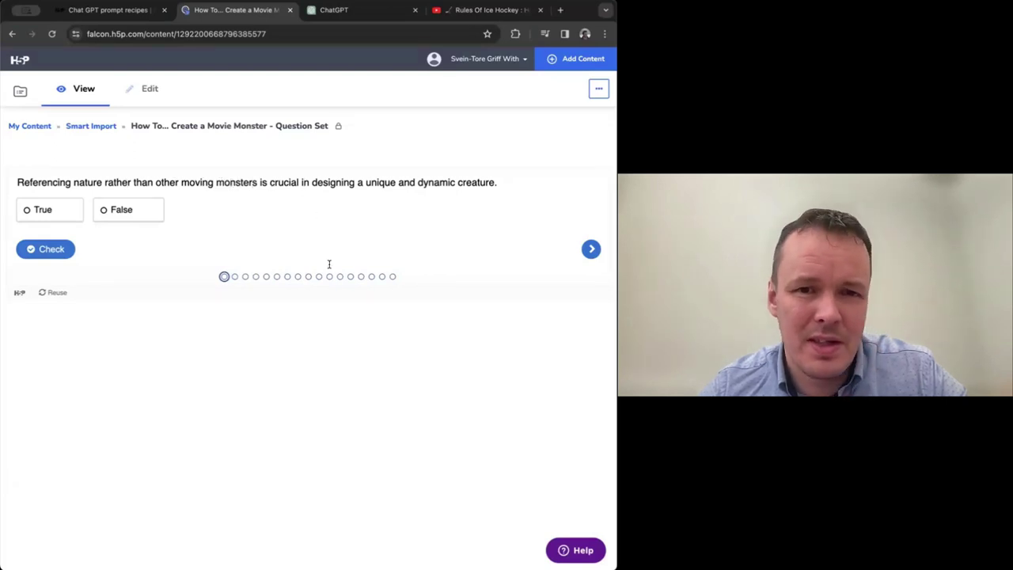
click(59, 211)
click(55, 246)
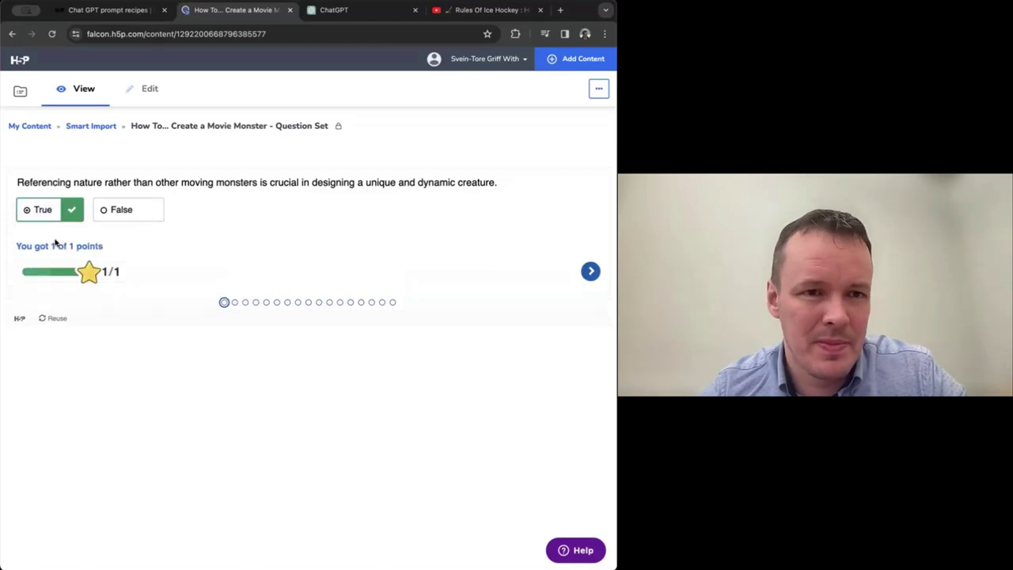
click(591, 271)
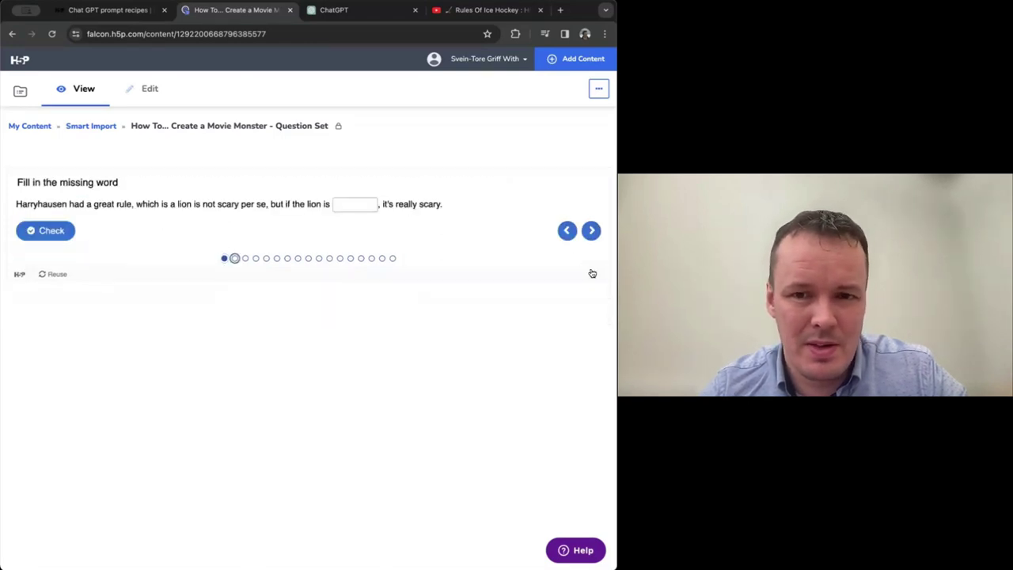
click(591, 229)
Step: Open and start the Movie Monster Interactive Book from the Smart Import folder and review its Course page's video and transcript
click(91, 126)
click(225, 298)
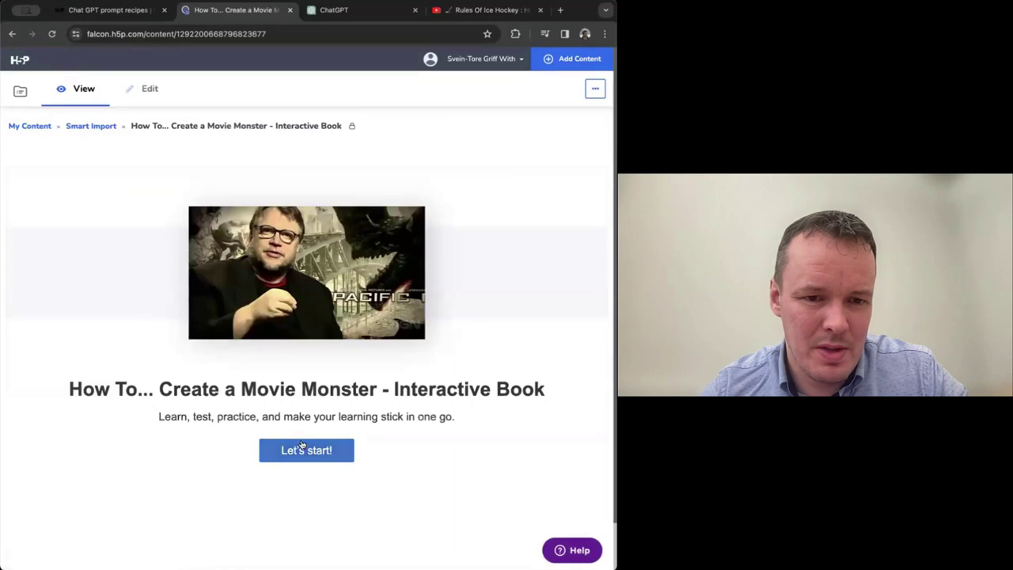
click(302, 450)
scroll(301, 451, down, 4)
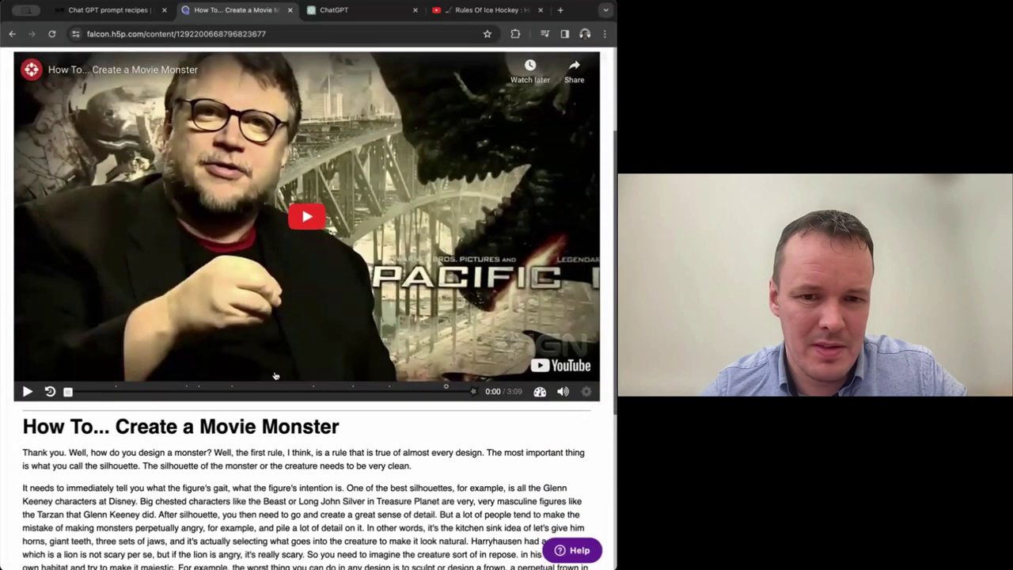
scroll(322, 372, up, 4)
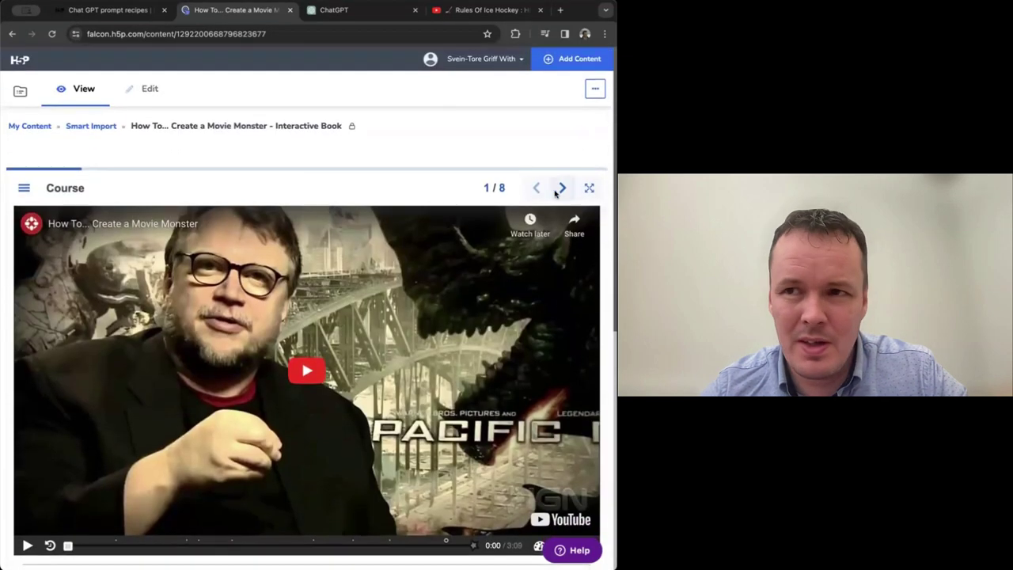
Step: Page through the Movie Monster book from the Course page to the Summary on page 7
click(562, 189)
click(564, 190)
click(563, 190)
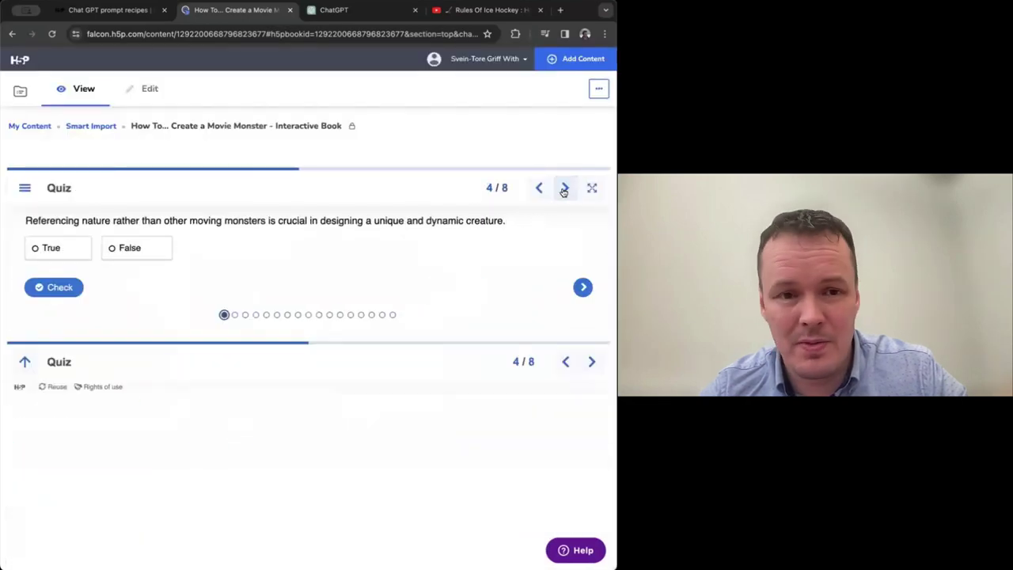
click(563, 189)
click(563, 189)
click(564, 189)
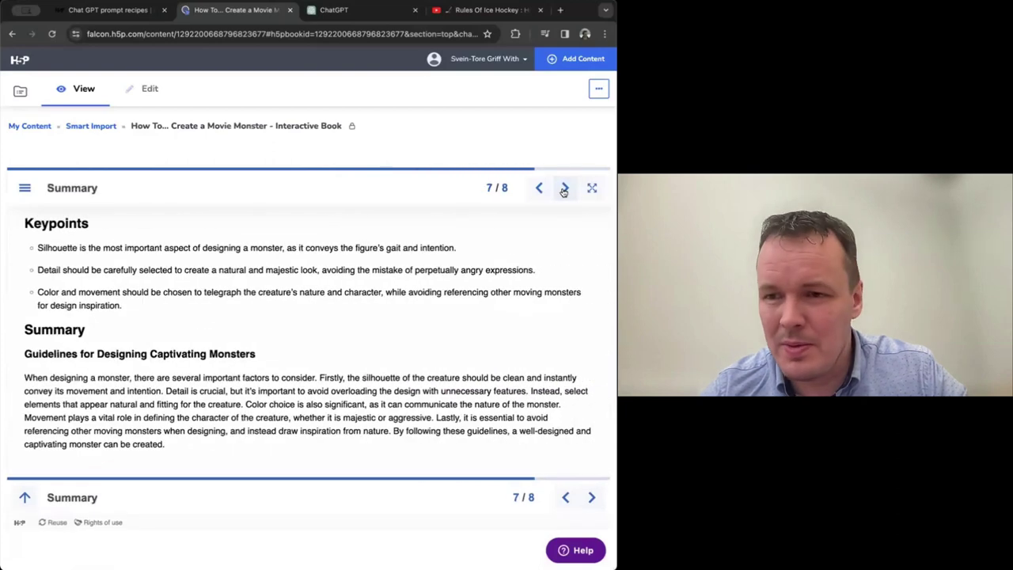